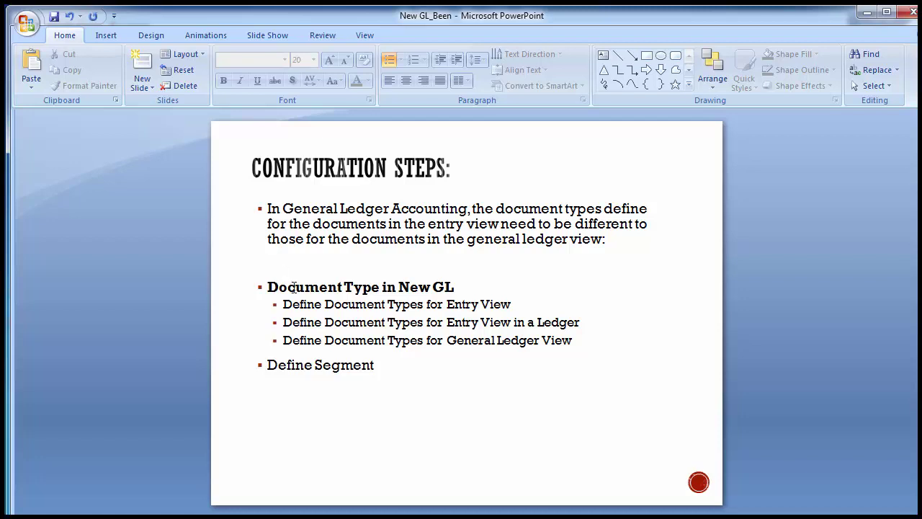
# Review the three document type definitions on the Configuration Steps slide and advance to the Define Document Types for Entry View slide.
pyautogui.moveTo(284, 303); pyautogui.dragTo(580, 346)
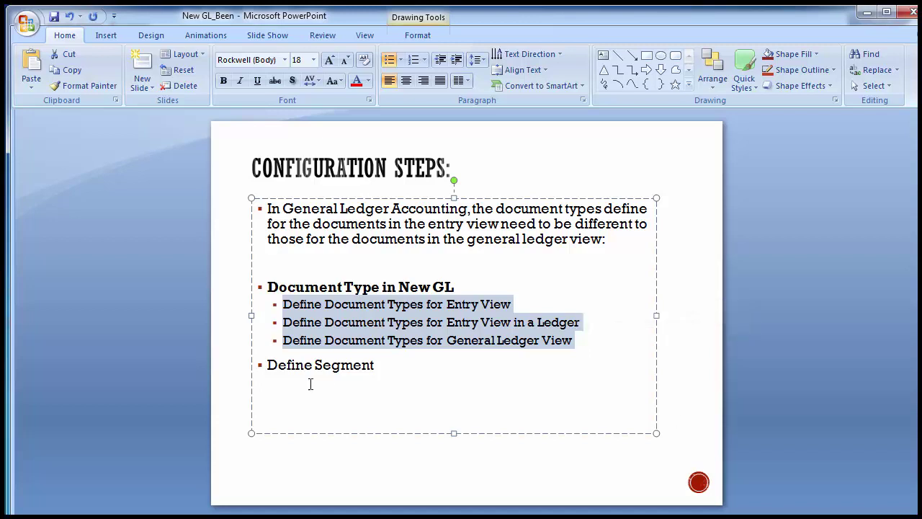
pyautogui.click(109, 296)
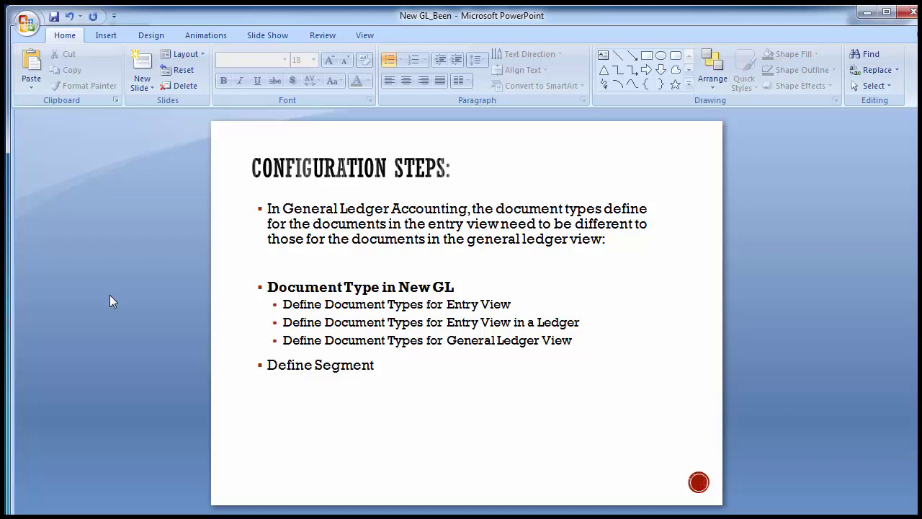
pyautogui.press('pagedown')
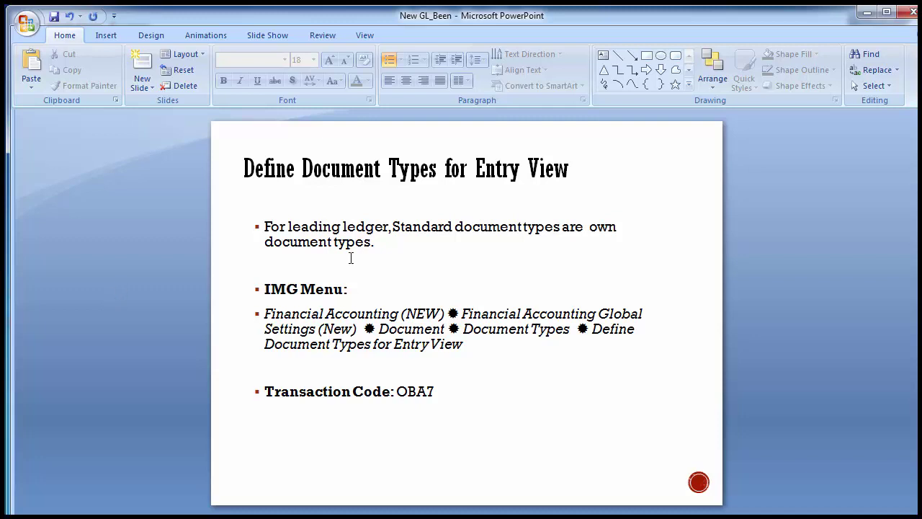
# Highlight the IMG menu path on the slide, including its Document Types node.
pyautogui.moveTo(264, 311); pyautogui.dragTo(473, 348)
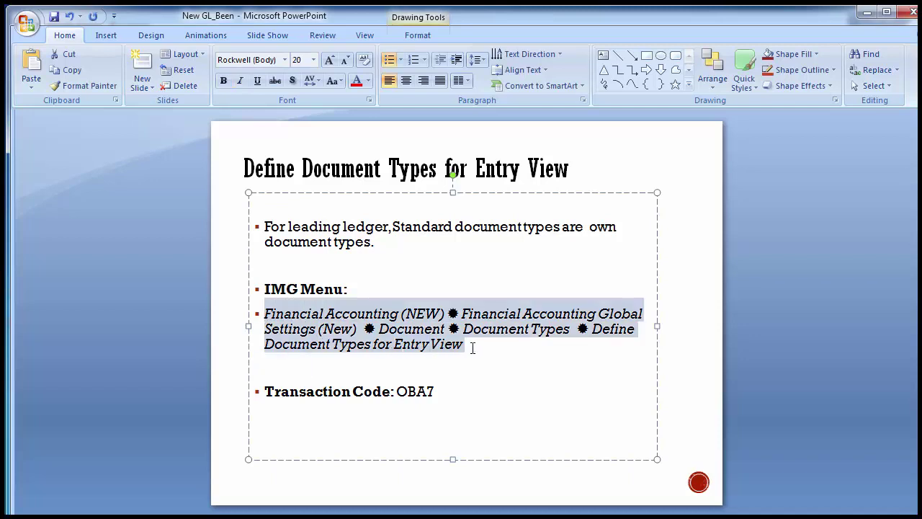
pyautogui.click(358, 319)
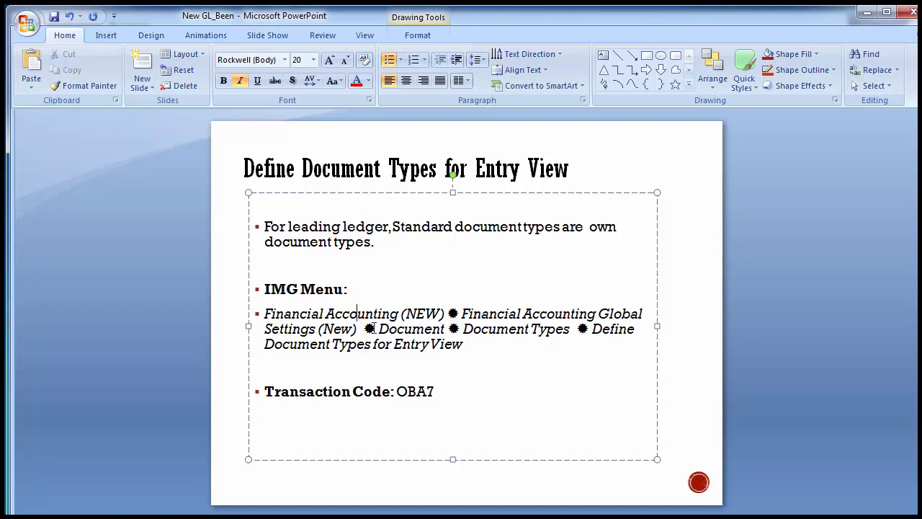
pyautogui.moveTo(363, 329); pyautogui.dragTo(577, 331)
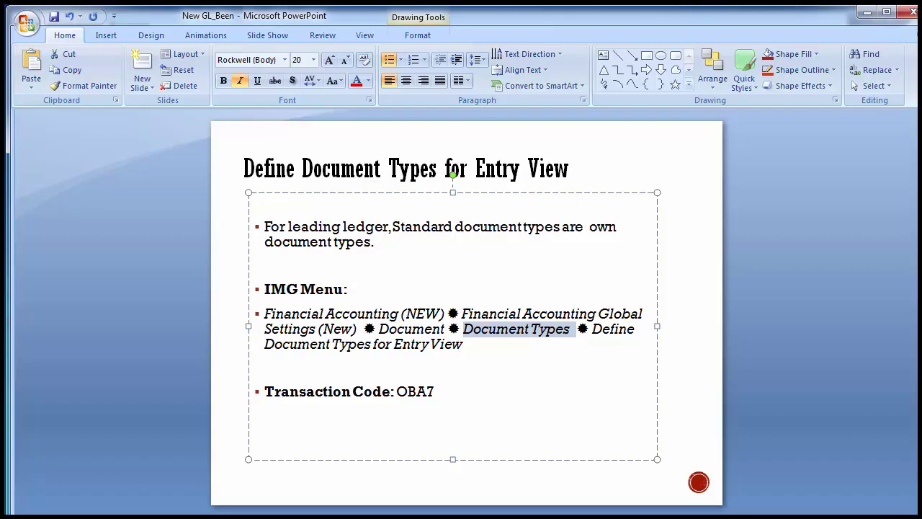
# Switch to SAP, run transaction SPRO and display the SAP Reference IMG.
pyautogui.hotkey('alt', 'Tab')
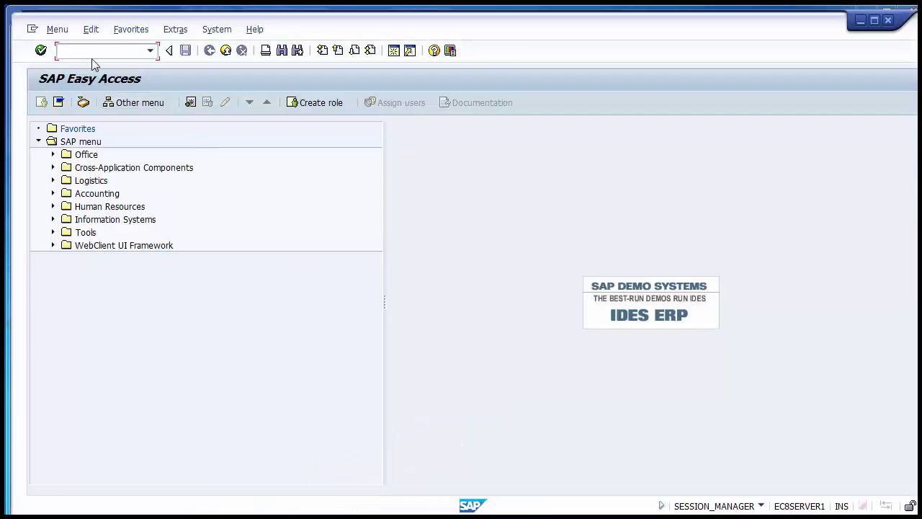
pyautogui.write('Spro')
pyautogui.press('Return')
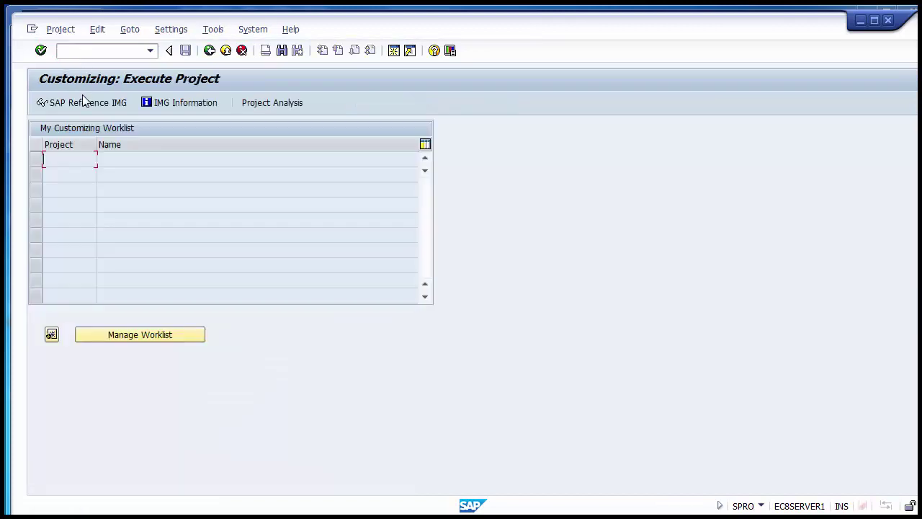
pyautogui.click(84, 103)
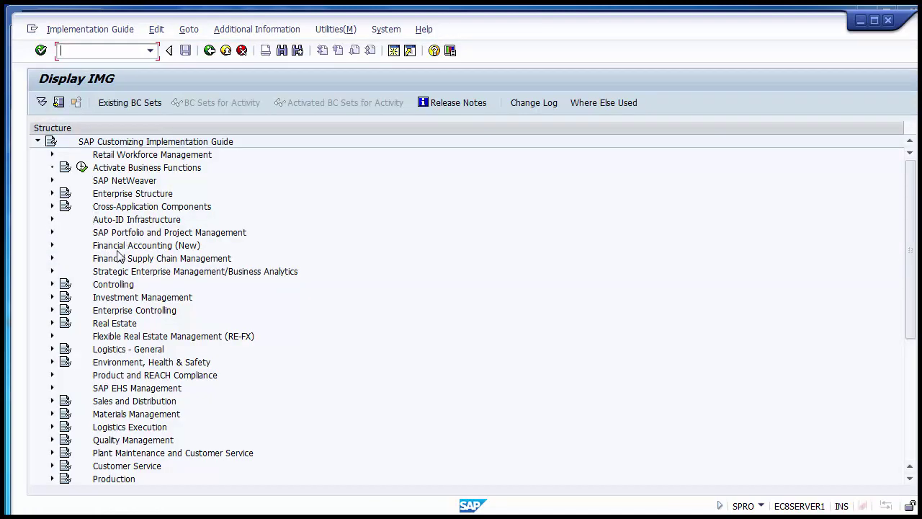
# Expand Financial Accounting (New), Financial Accounting Global Settings (New), Document and Document Types in the implementation guide.
pyautogui.click(108, 249)
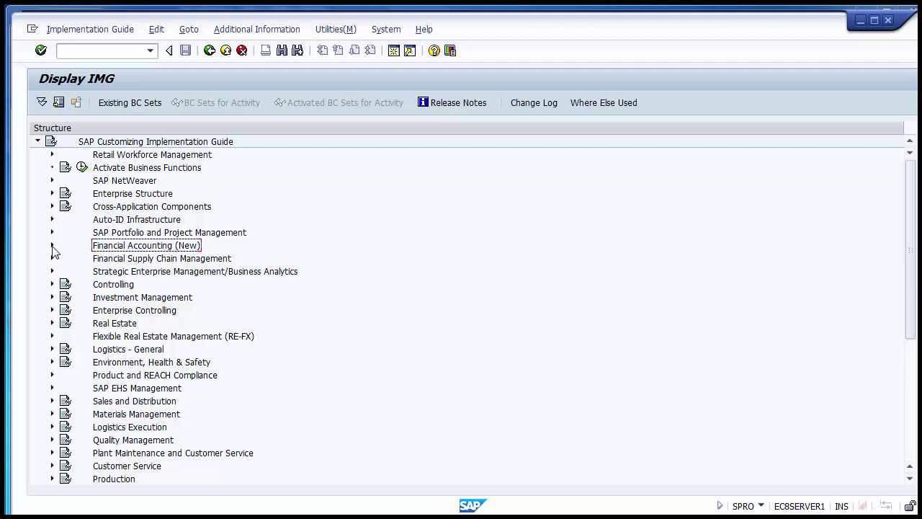
pyautogui.click(52, 246)
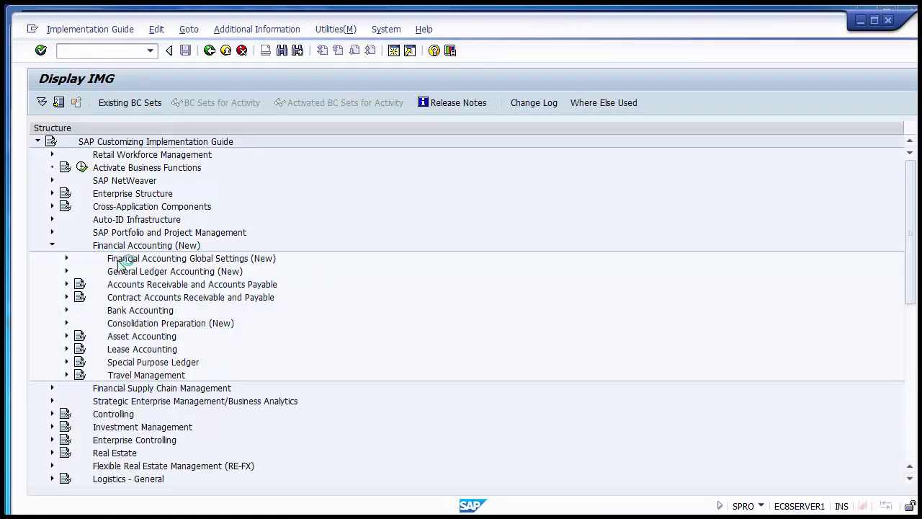
pyautogui.click(122, 261)
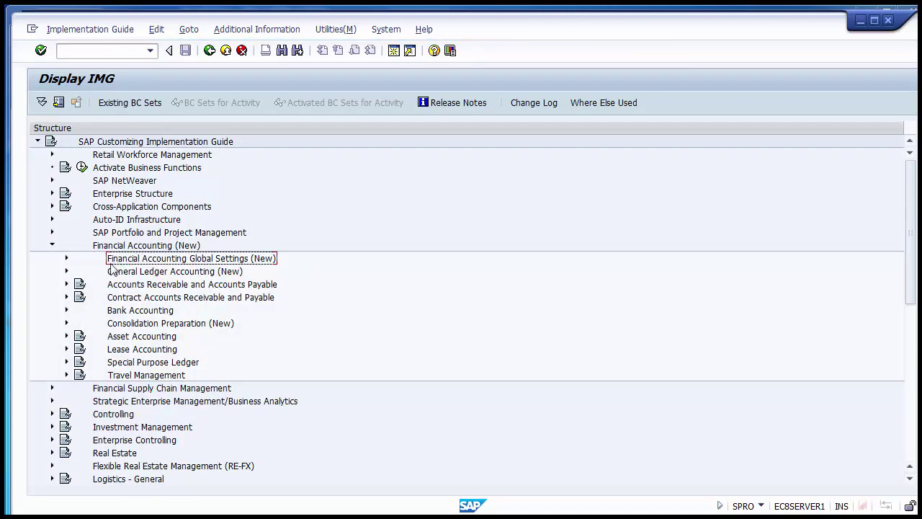
pyautogui.click(66, 260)
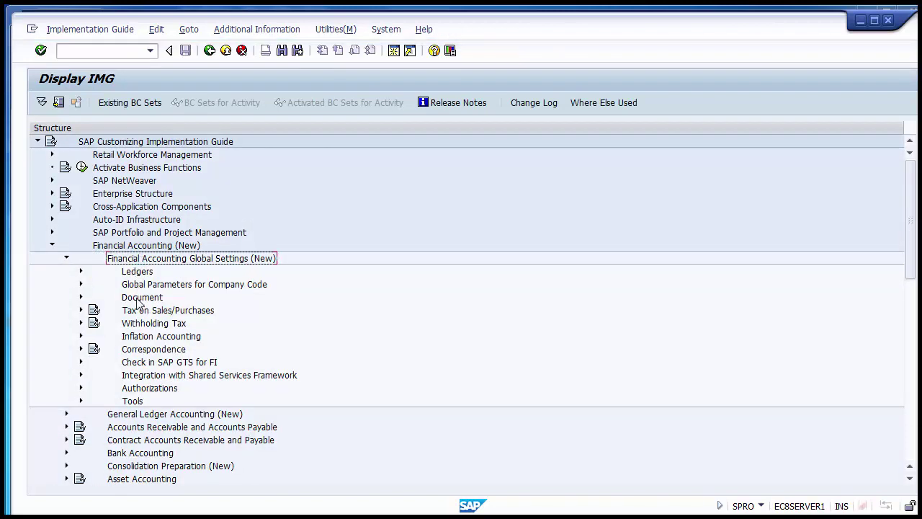
pyautogui.click(137, 298)
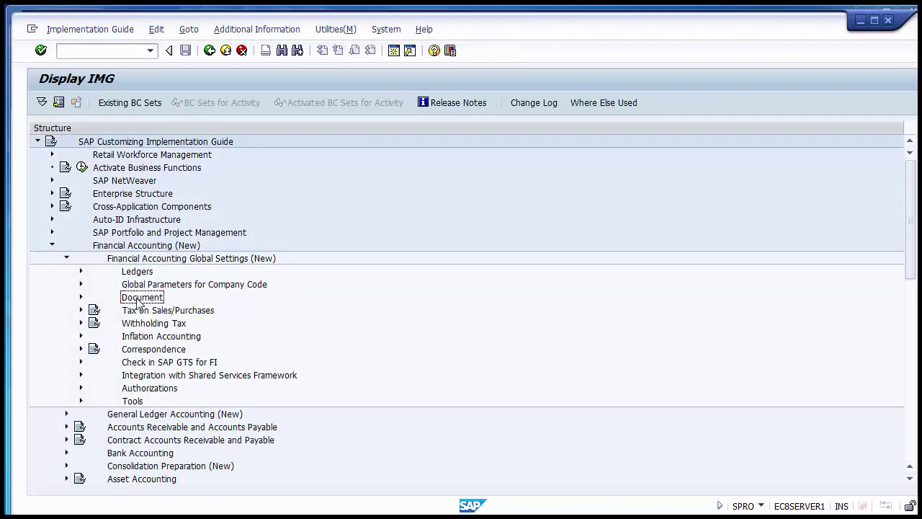
pyautogui.click(82, 298)
pyautogui.click(150, 311)
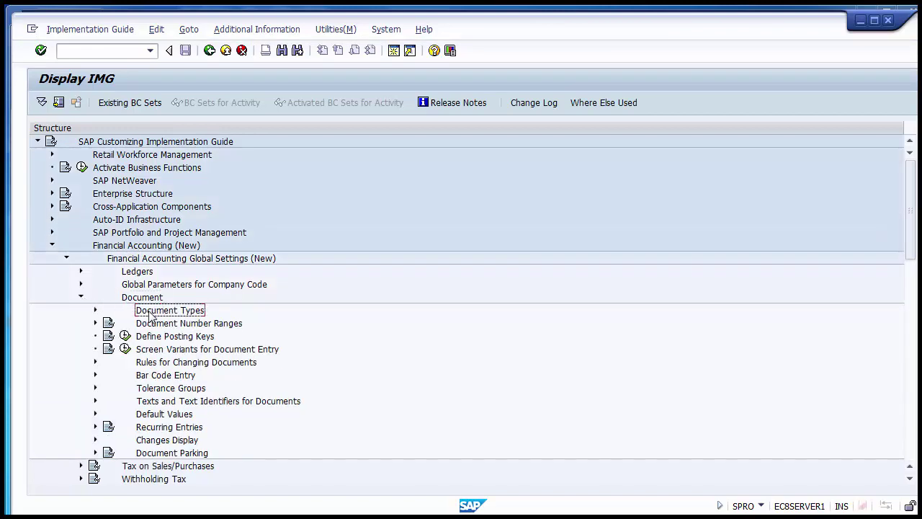
pyautogui.click(95, 311)
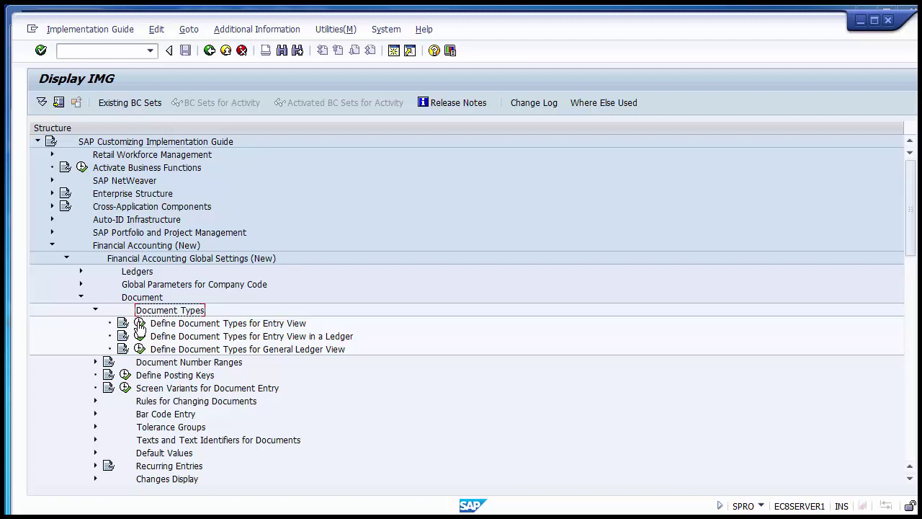
# Open Define Document Types for Entry View, look through the list of document types and return to the implementation guide.
pyautogui.click(139, 323)
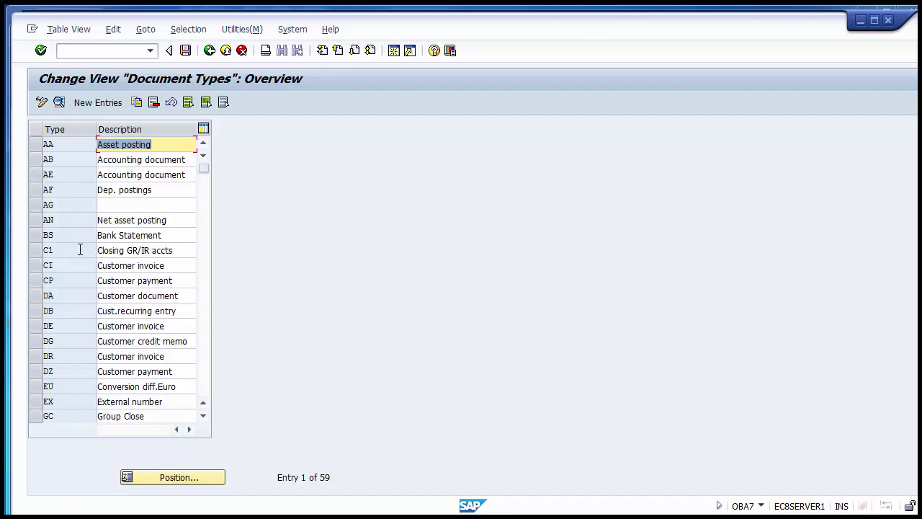
pyautogui.click(67, 141)
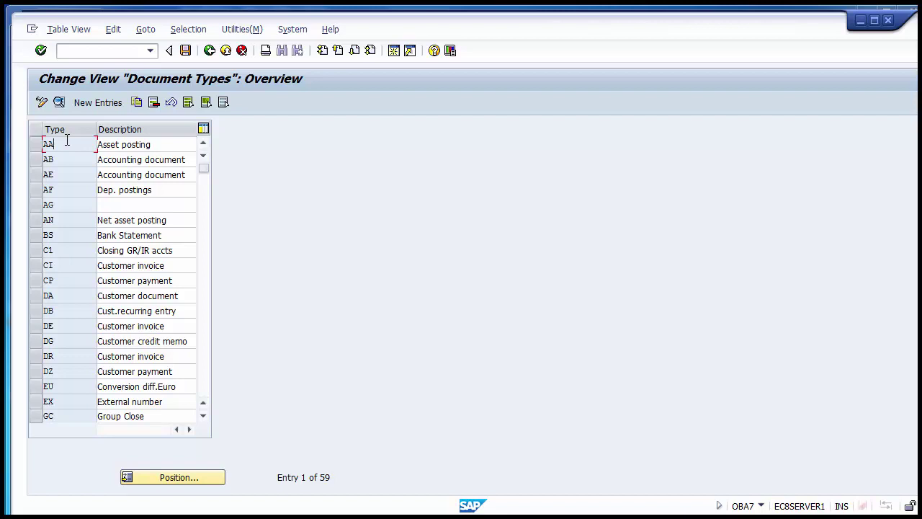
pyautogui.press('pagedown')
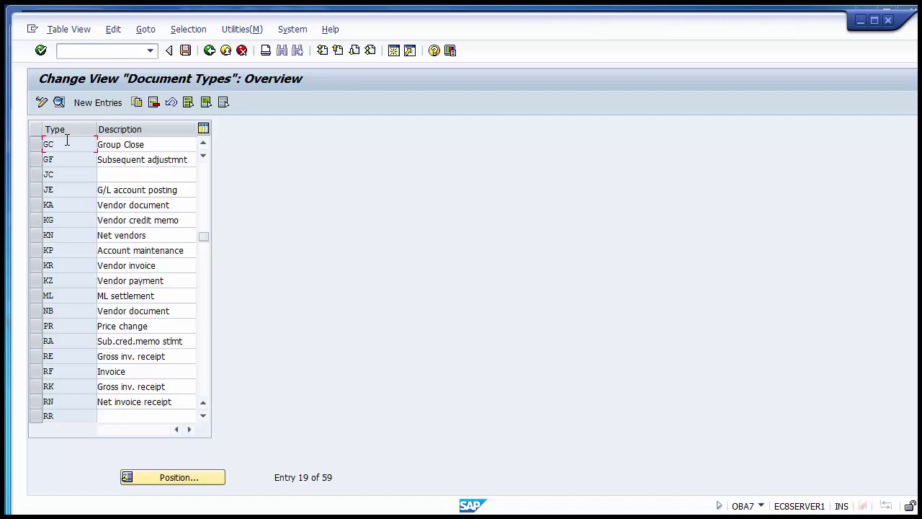
pyautogui.press('pagedown')
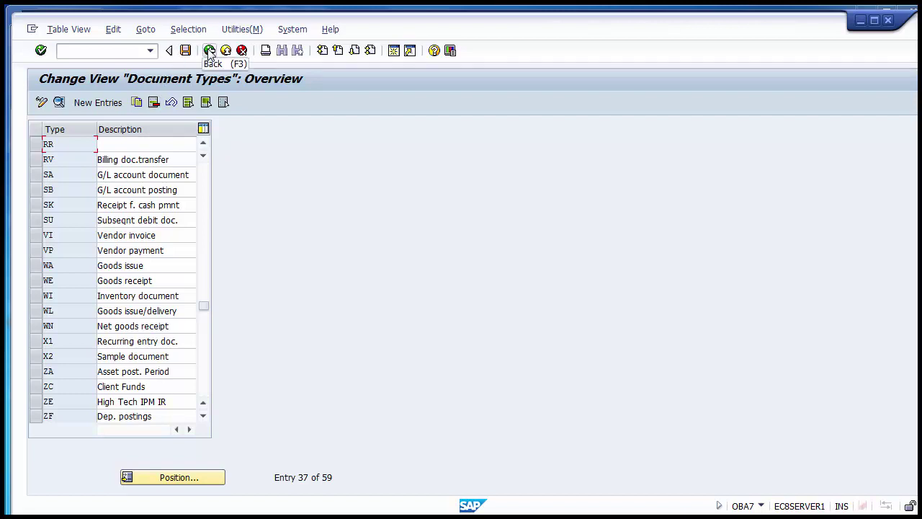
pyautogui.press('pageup')
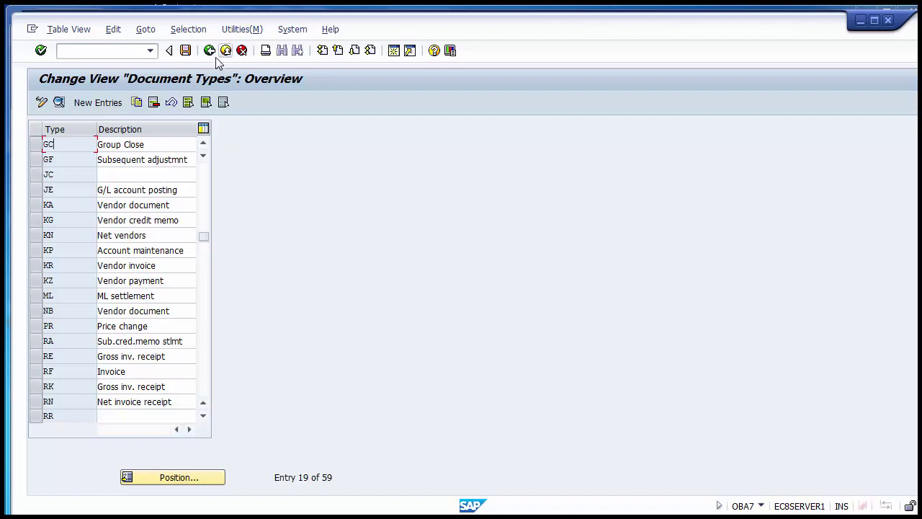
pyautogui.click(209, 55)
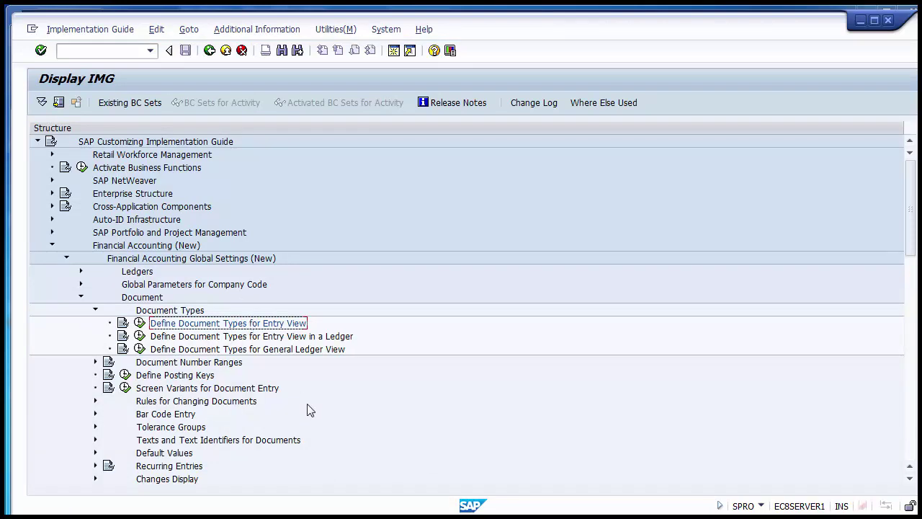
# Switch to the New GL_Been presentation in PowerPoint and show the Define Document Types for Entry View in a Ledger slide.
pyautogui.moveTo(392, 515)
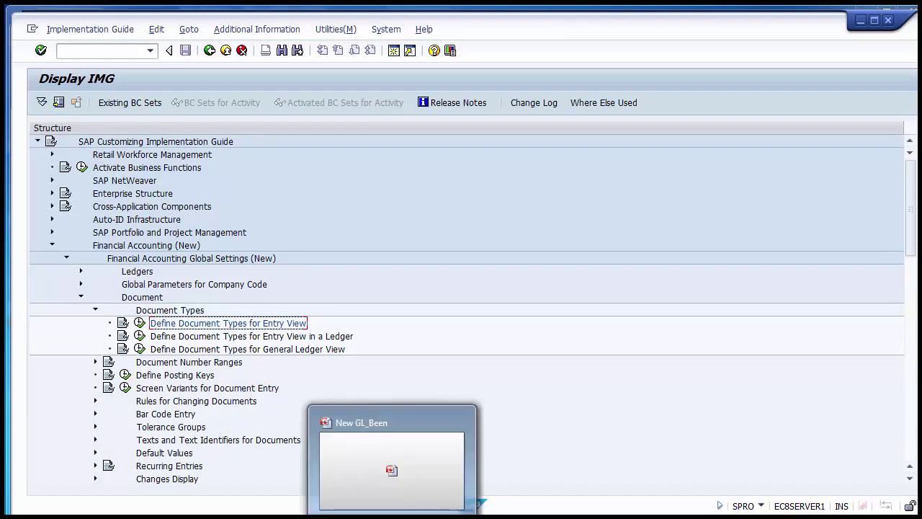
pyautogui.click(392, 515)
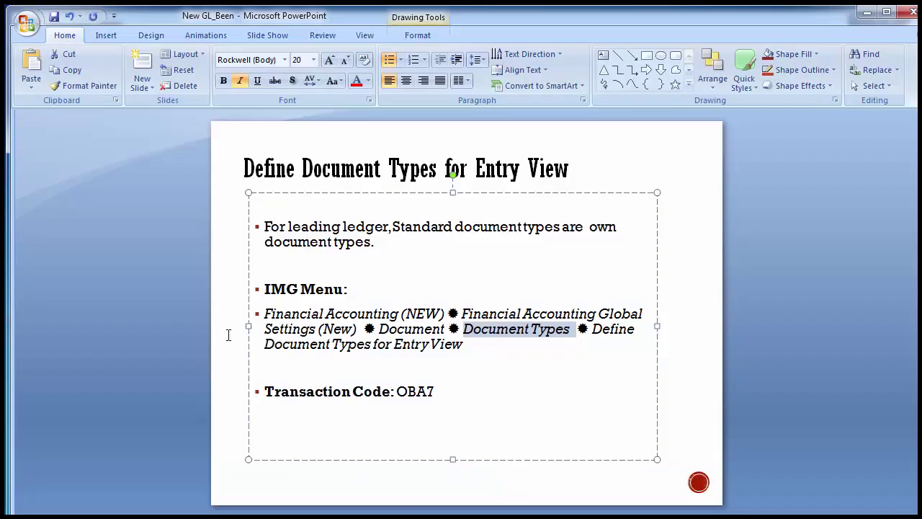
pyautogui.click(152, 306)
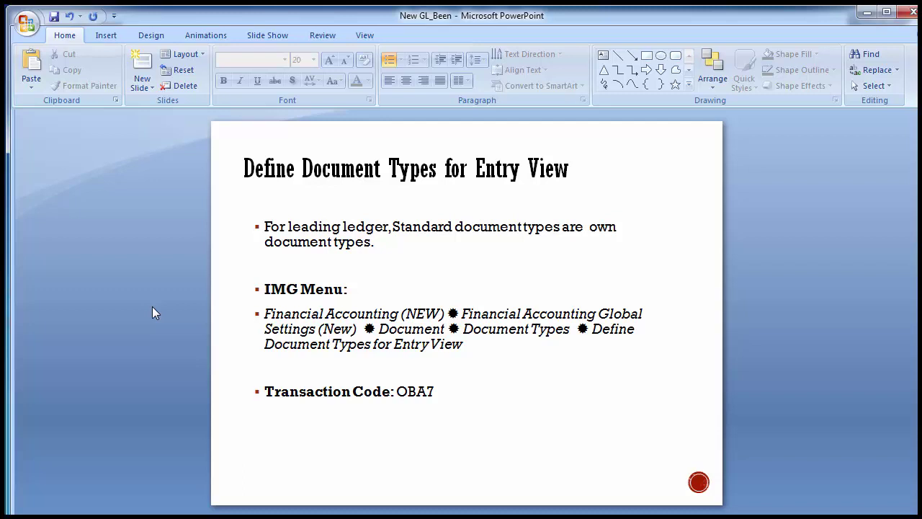
pyautogui.press('pagedown')
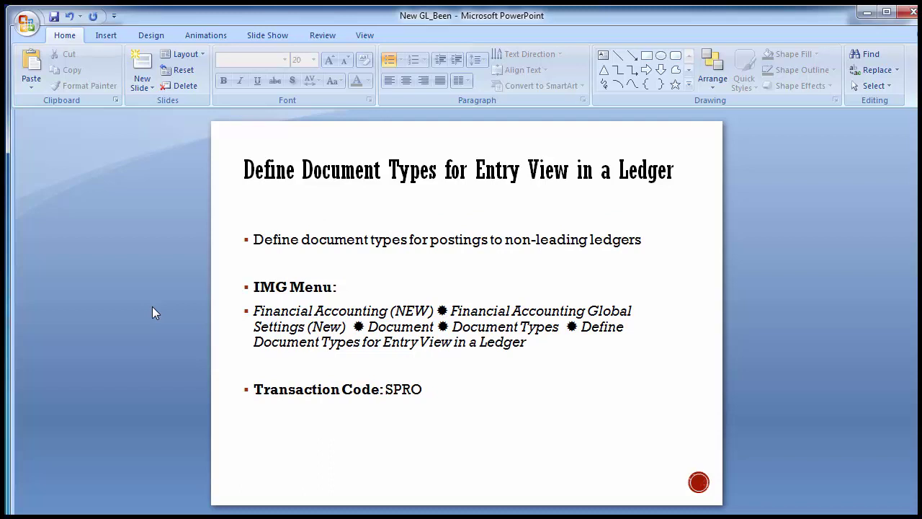
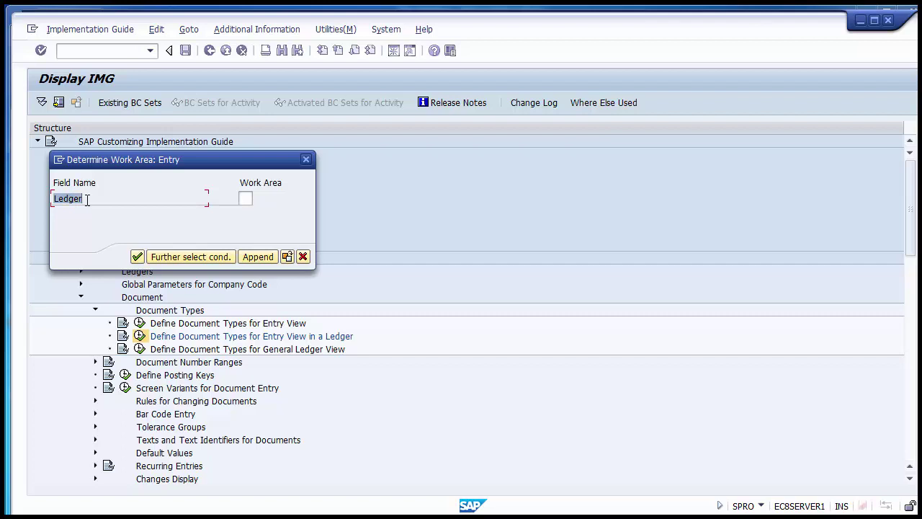
# Choose non-leading ledger A1 (GAAP) as the work area for the document types for entry view in a ledger.
pyautogui.click(248, 199)
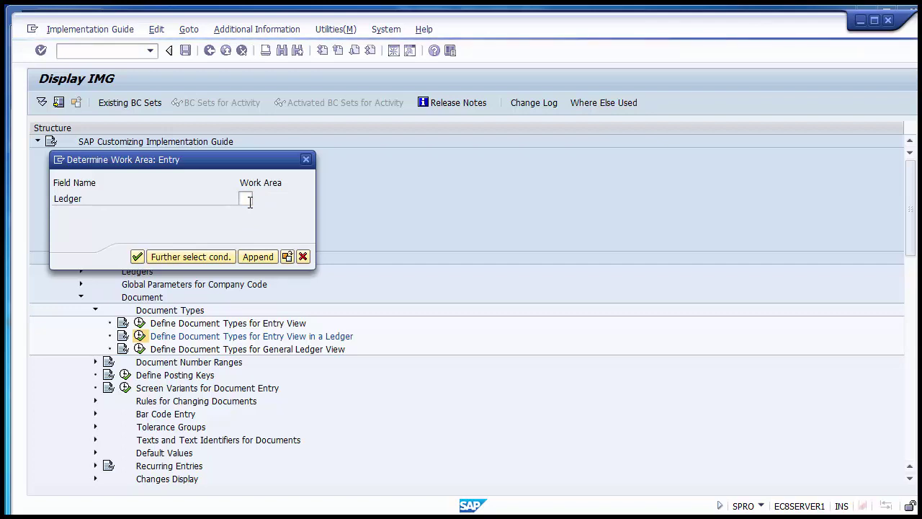
pyautogui.click(250, 203)
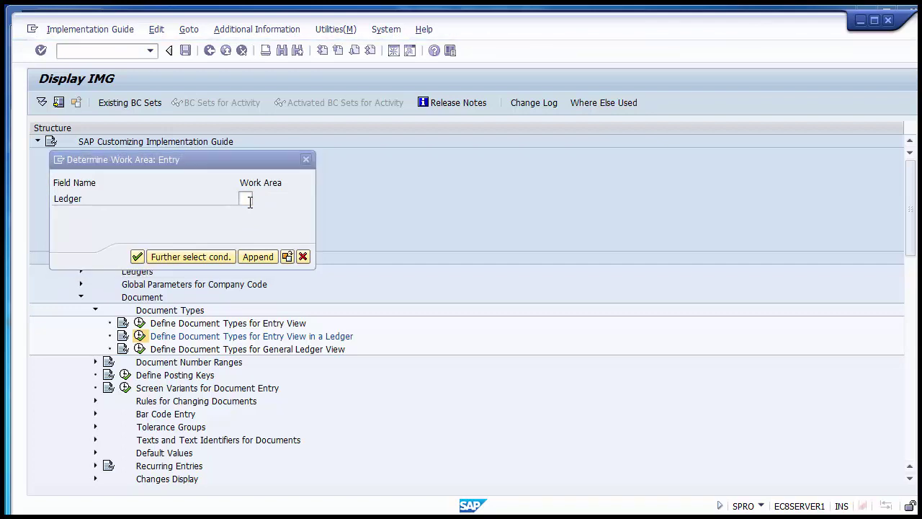
pyautogui.press('F4')
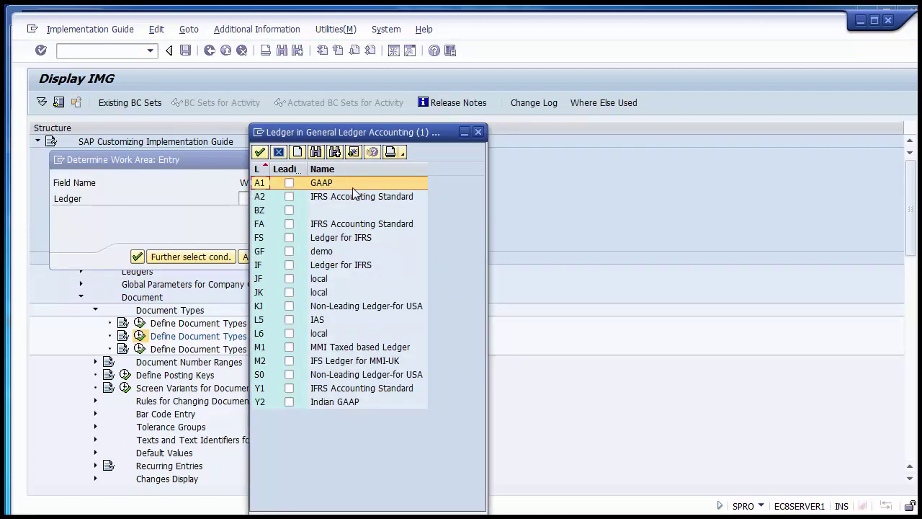
pyautogui.click(258, 183)
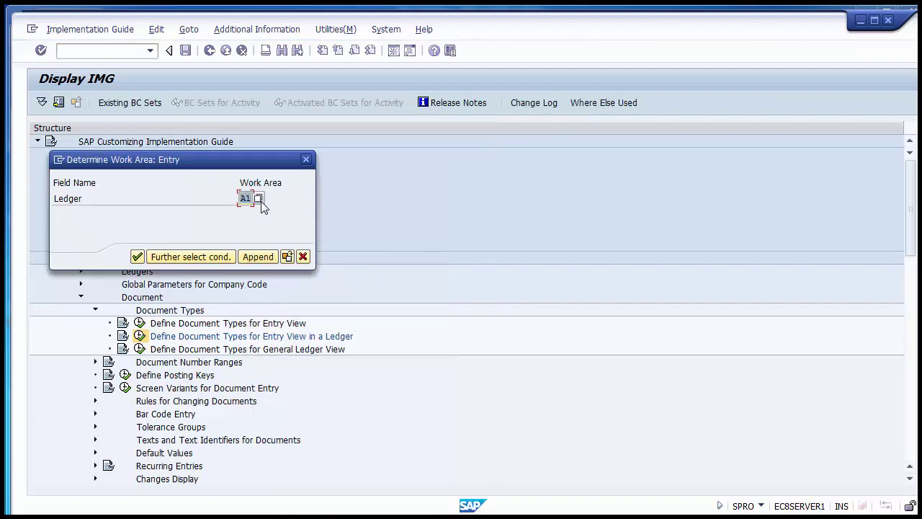
pyautogui.click(137, 258)
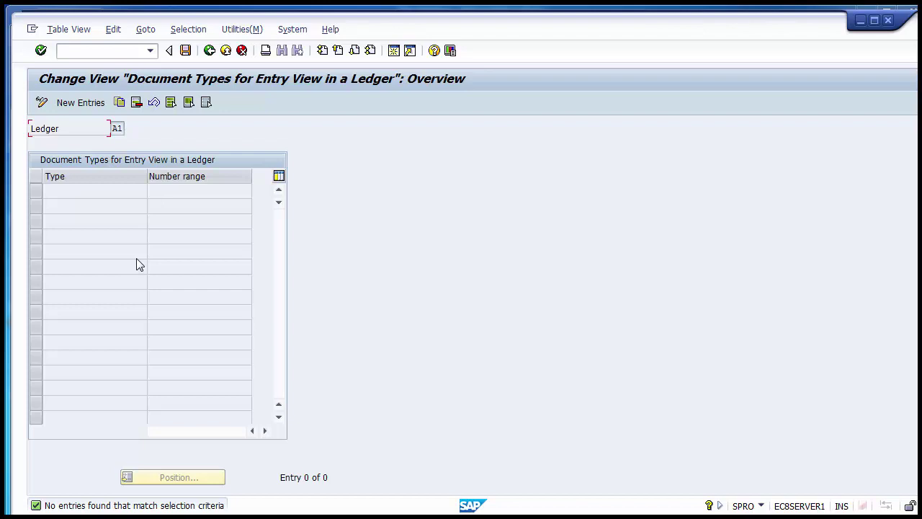
# Add a new entry for ledger A1 with document type SA, G/L account document, from the list of document types.
pyautogui.click(74, 104)
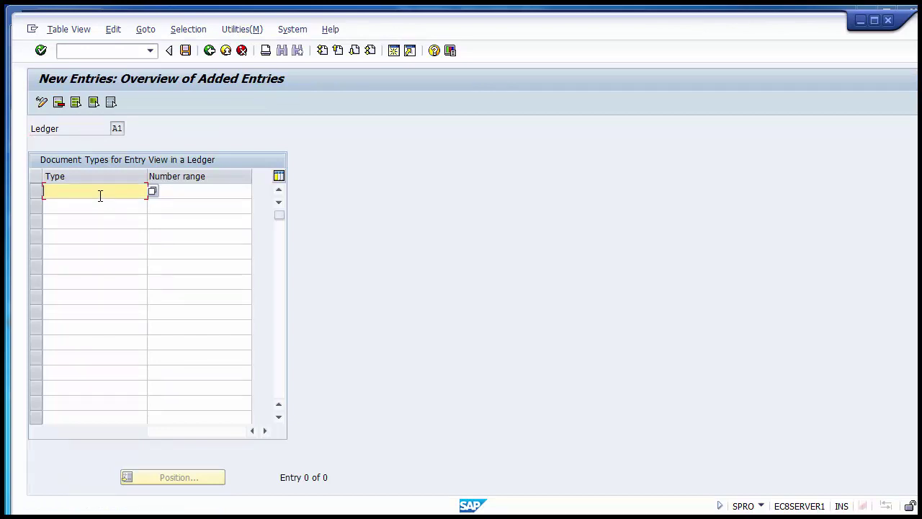
pyautogui.click(153, 192)
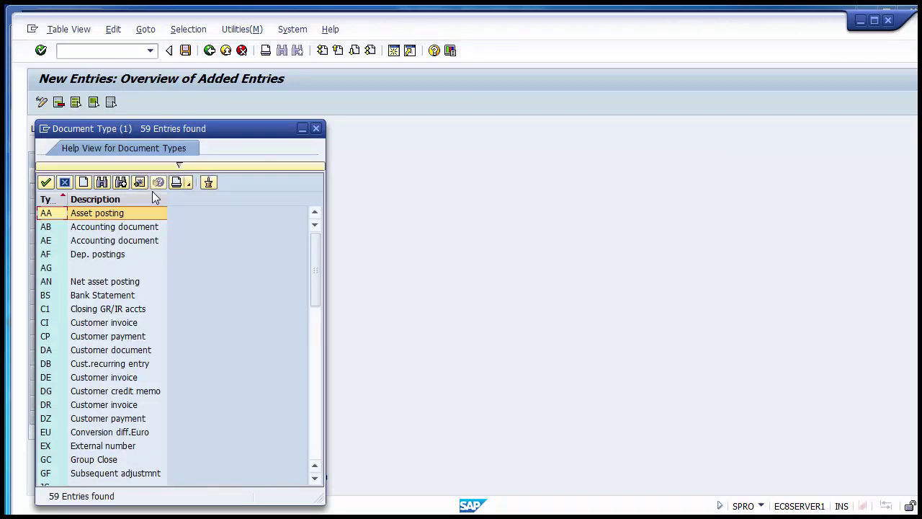
pyautogui.press('Down')
pyautogui.press('Down')
pyautogui.press('Down')
pyautogui.press('Down')
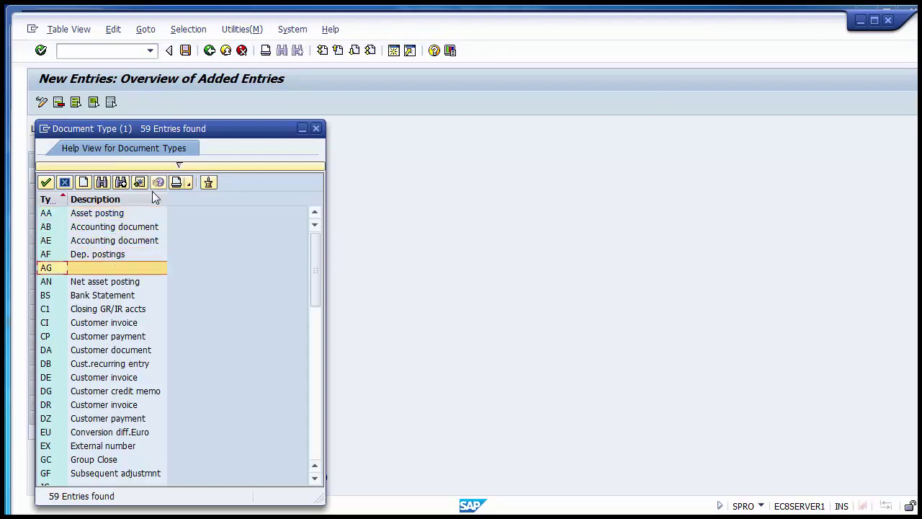
pyautogui.press('Up')
pyautogui.press('Up')
pyautogui.press('Up')
pyautogui.press('Up')
pyautogui.press('Down')
pyautogui.press('Down')
pyautogui.press('Down')
pyautogui.press('Down')
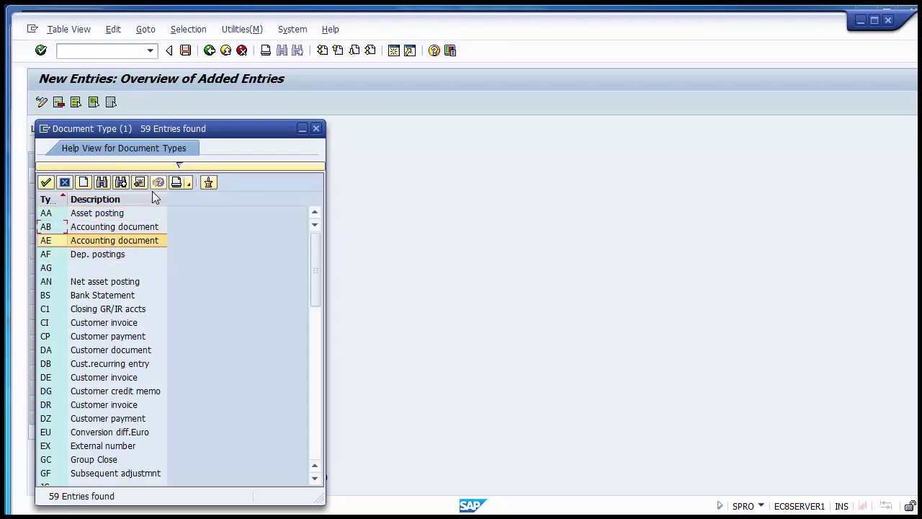
pyautogui.press('Down')
pyautogui.press('Down')
pyautogui.press('Down')
pyautogui.press('Down')
pyautogui.press('Down')
pyautogui.press('Down')
pyautogui.press('Down')
pyautogui.press('Down')
pyautogui.press('Down')
pyautogui.press('Down')
pyautogui.press('Up')
pyautogui.press('Up')
pyautogui.press('Up')
pyautogui.press('Up')
pyautogui.press('Up')
pyautogui.press('Up')
pyautogui.press('Up')
pyautogui.press('Up')
pyautogui.press('Up')
pyautogui.press('Up')
pyautogui.press('Up')
pyautogui.press('Up')
pyautogui.press('Up')
pyautogui.press('Up')
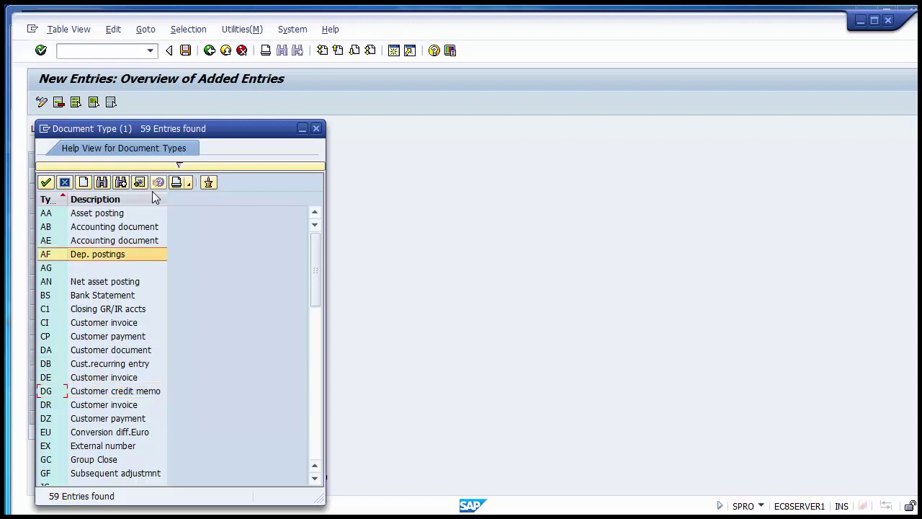
pyautogui.press('Down')
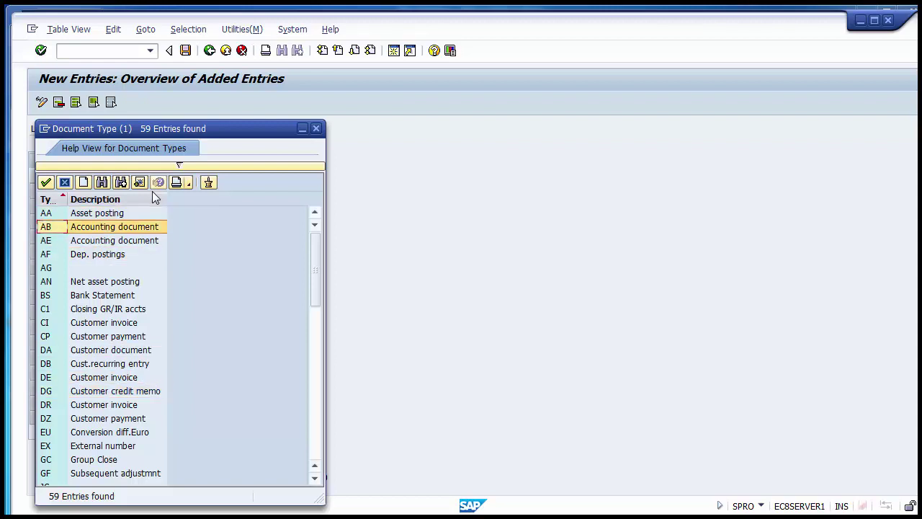
pyautogui.press('pagedown')
pyautogui.press('pagedown')
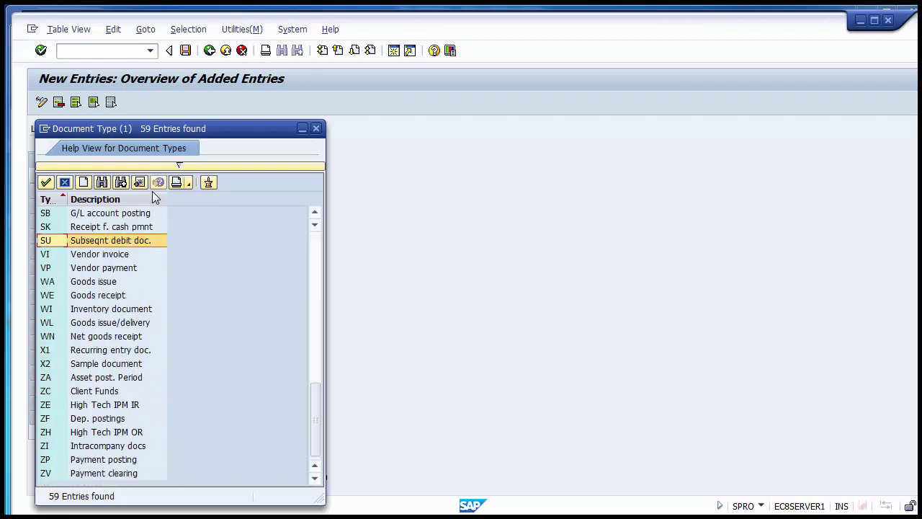
pyautogui.press('Up')
pyautogui.press('Up')
pyautogui.press('Up')
pyautogui.press('Up')
pyautogui.press('Up')
pyautogui.press('Down')
pyautogui.press('Down')
pyautogui.press('Down')
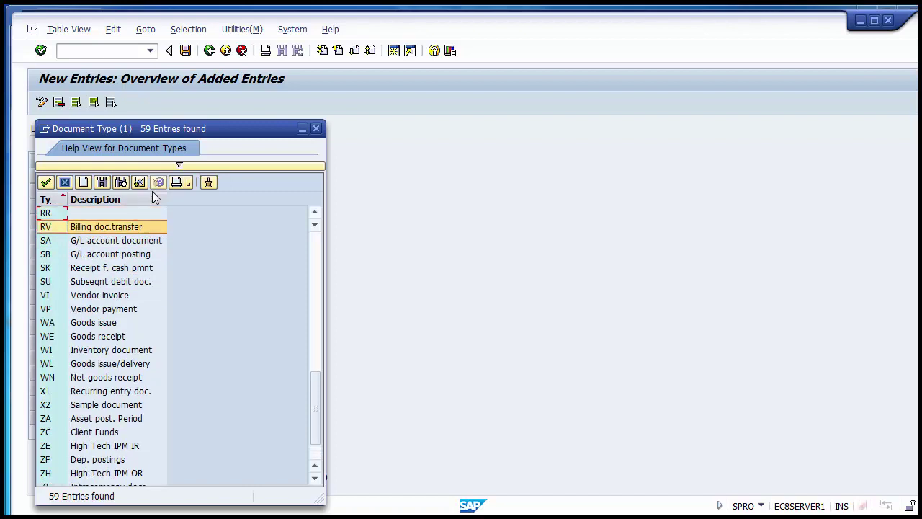
pyautogui.press('Up')
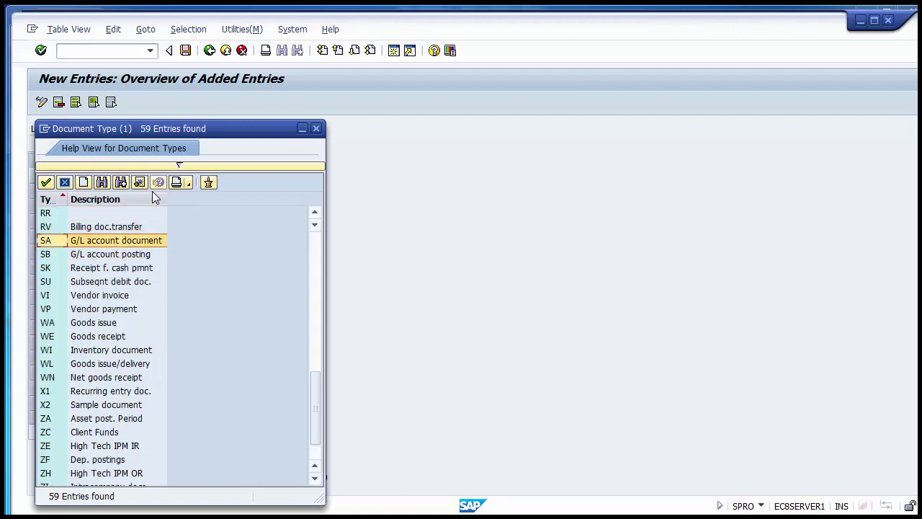
pyautogui.press('Return')
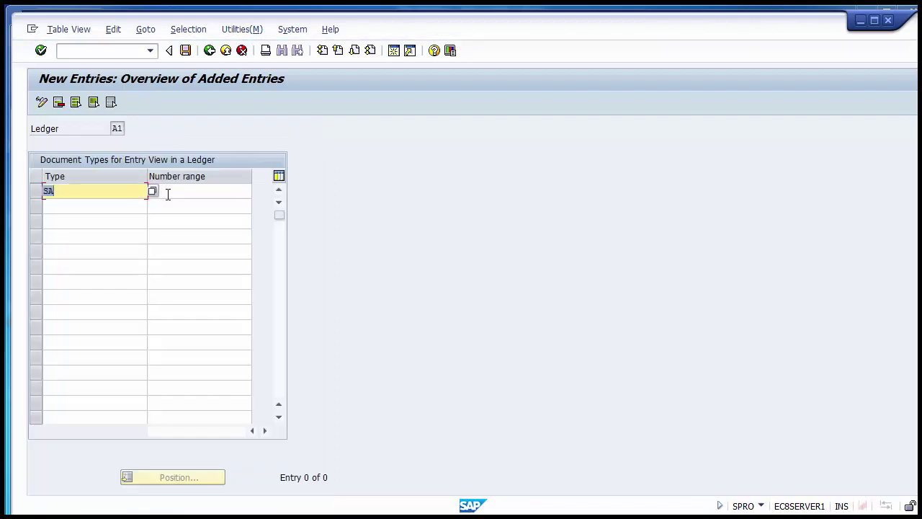
# Leave the document types for entry view in a ledger without saving the SA entry and return to the implementation guide.
pyautogui.click(173, 193)
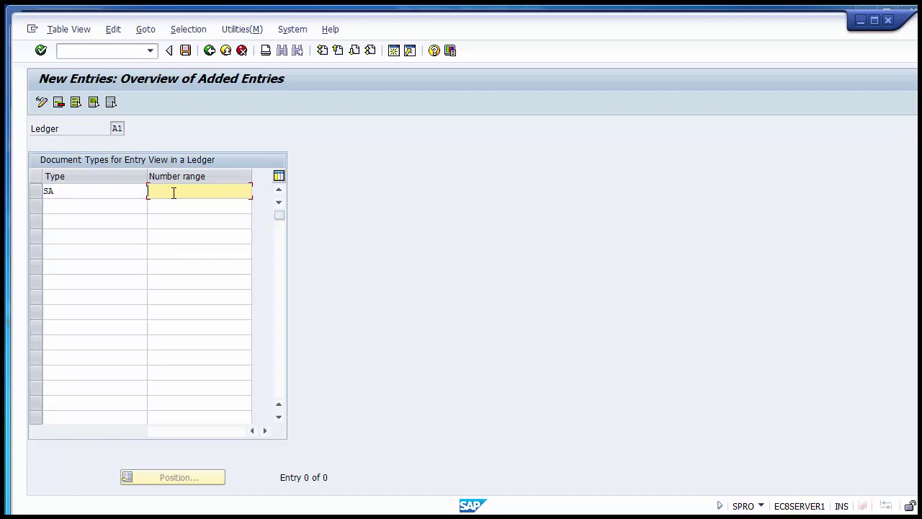
pyautogui.click(209, 51)
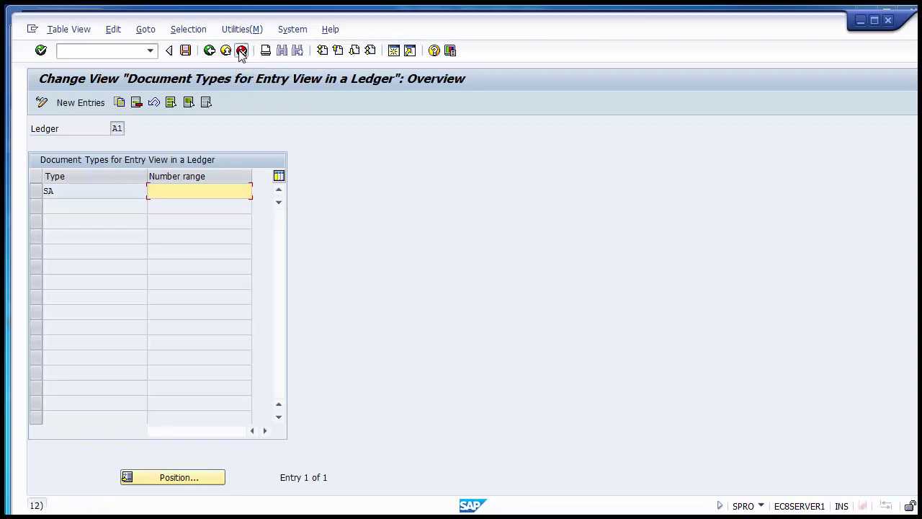
pyautogui.click(241, 51)
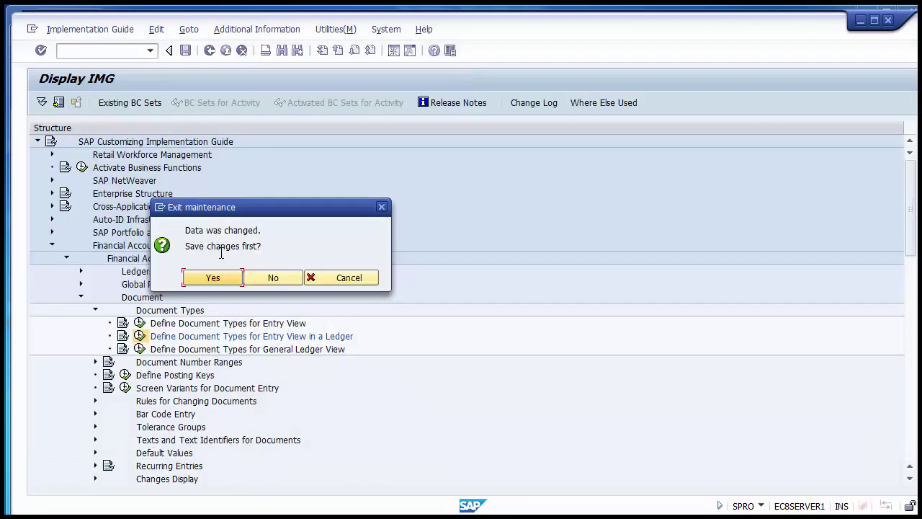
pyautogui.click(257, 283)
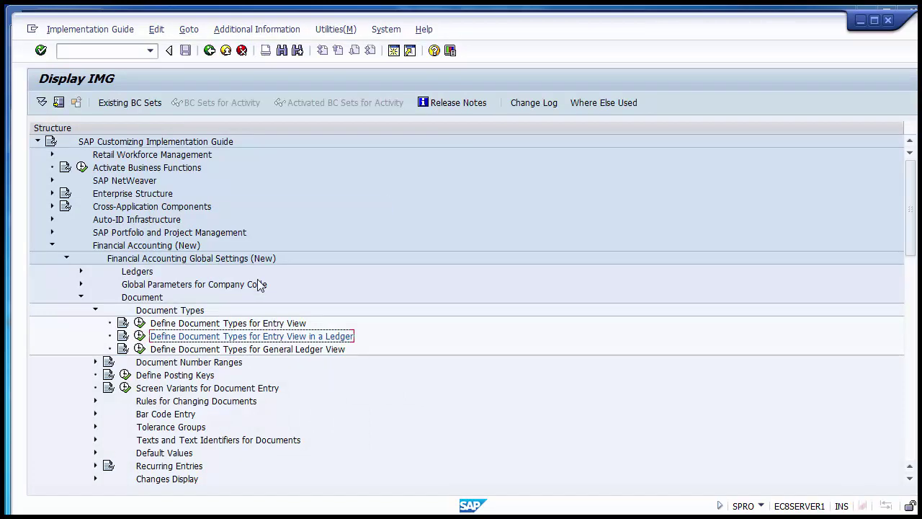
# Expand Document Number Ranges and Documents in Entry View in the implementation guide.
pyautogui.click(156, 363)
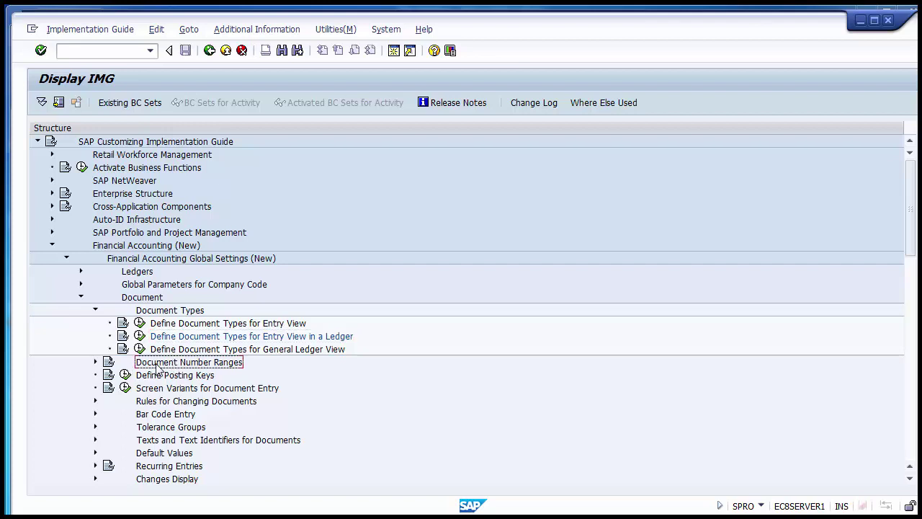
pyautogui.click(96, 363)
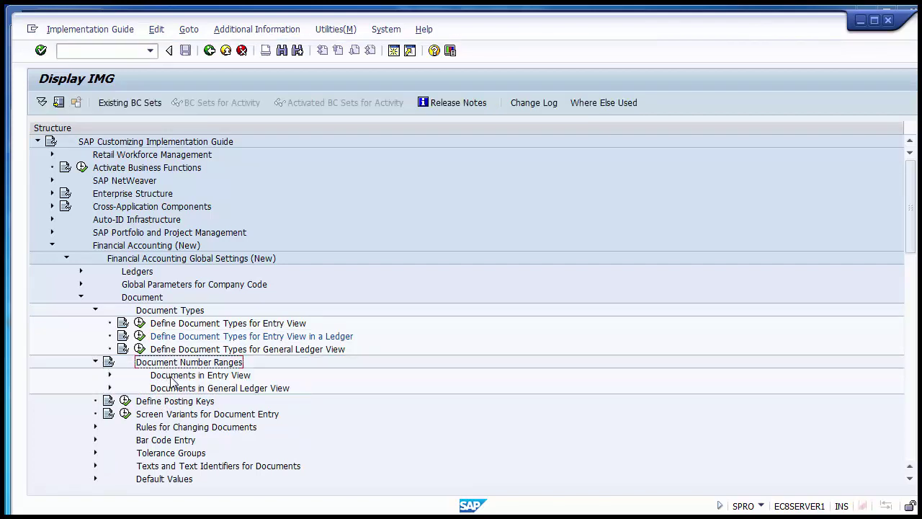
pyautogui.click(173, 377)
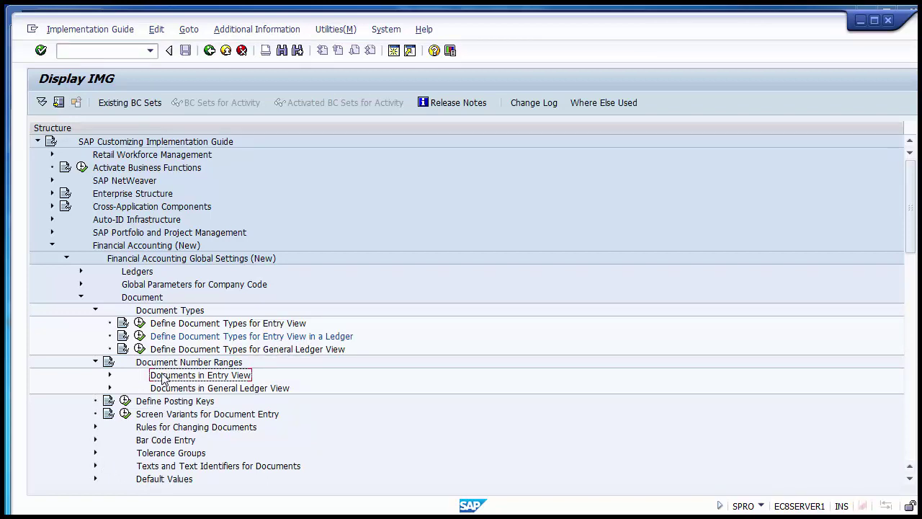
pyautogui.click(109, 376)
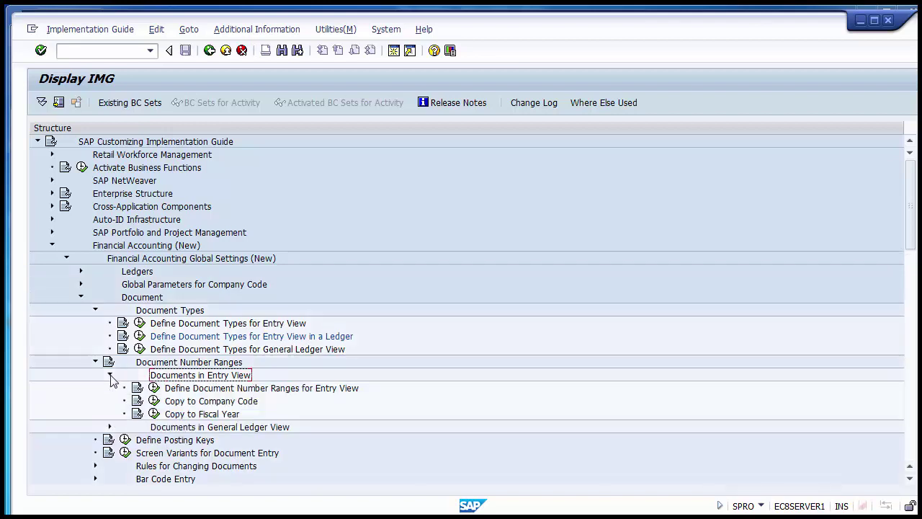
# Open the Define Document Number Ranges for Entry View activity.
pyautogui.click(186, 389)
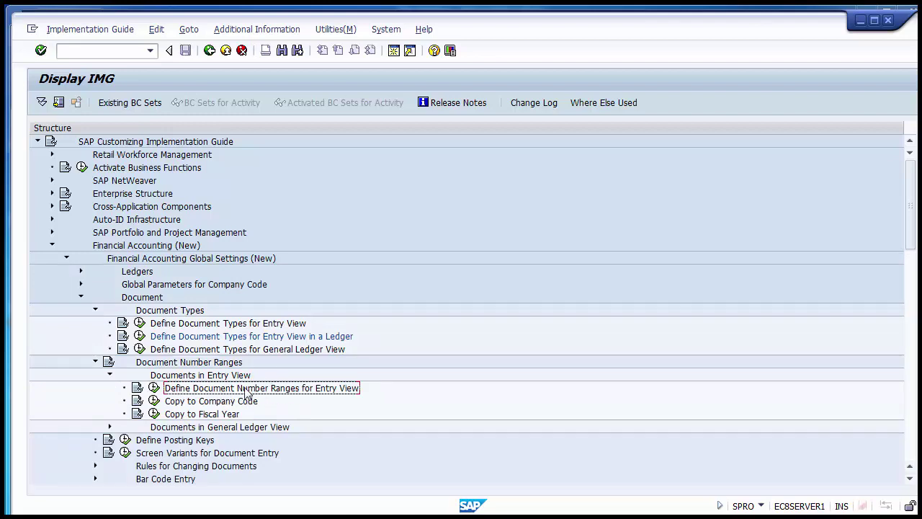
pyautogui.click(175, 366)
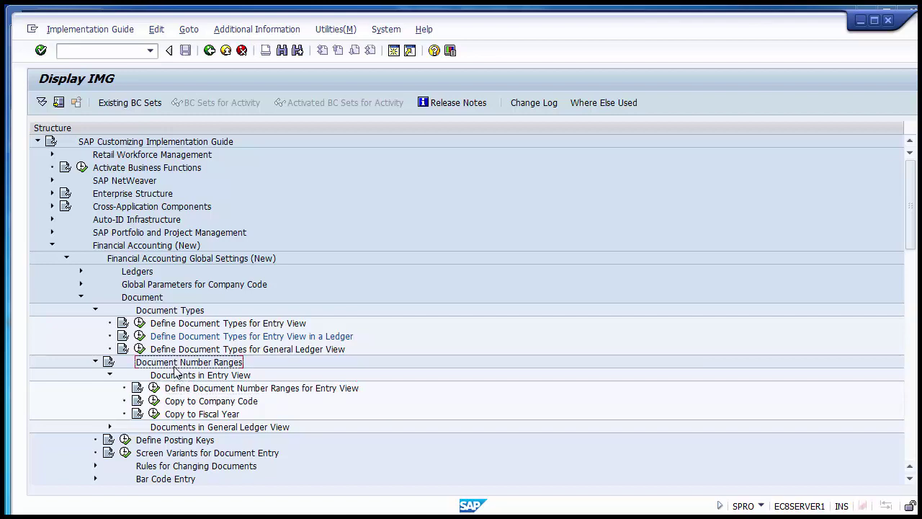
pyautogui.click(179, 376)
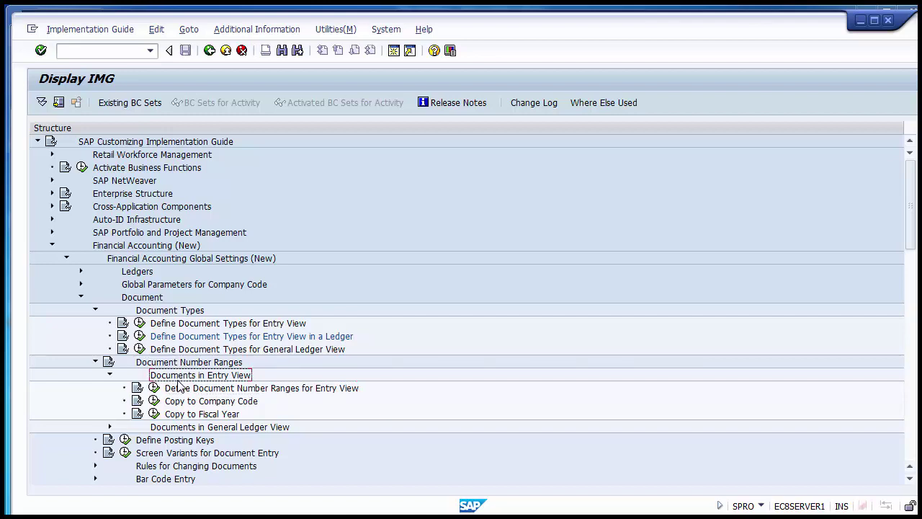
pyautogui.click(181, 391)
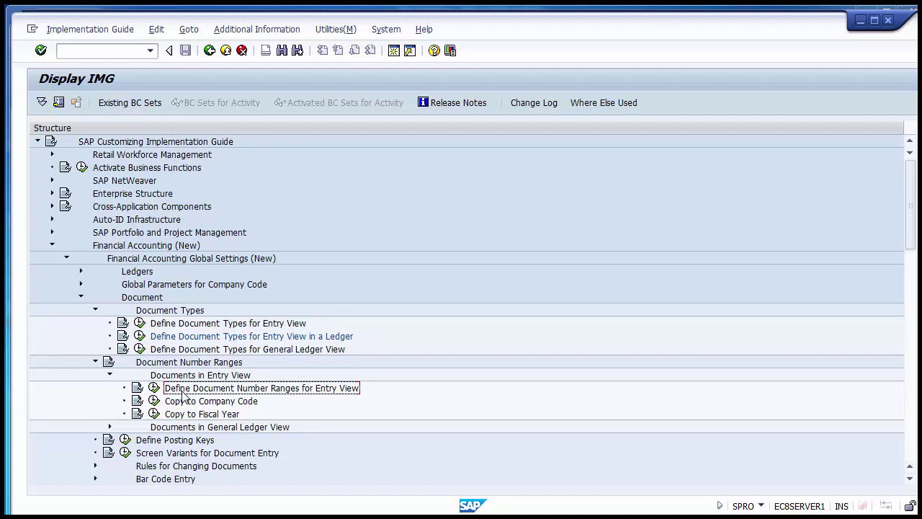
pyautogui.click(154, 388)
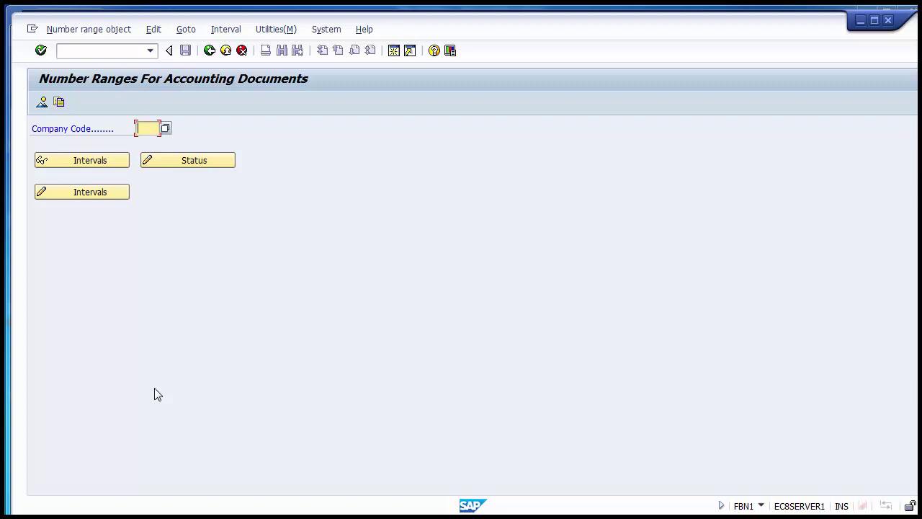
# Open the number range intervals of company code 1200 in change mode, look through them and return to the implementation guide.
pyautogui.write('1200')
pyautogui.click(90, 193)
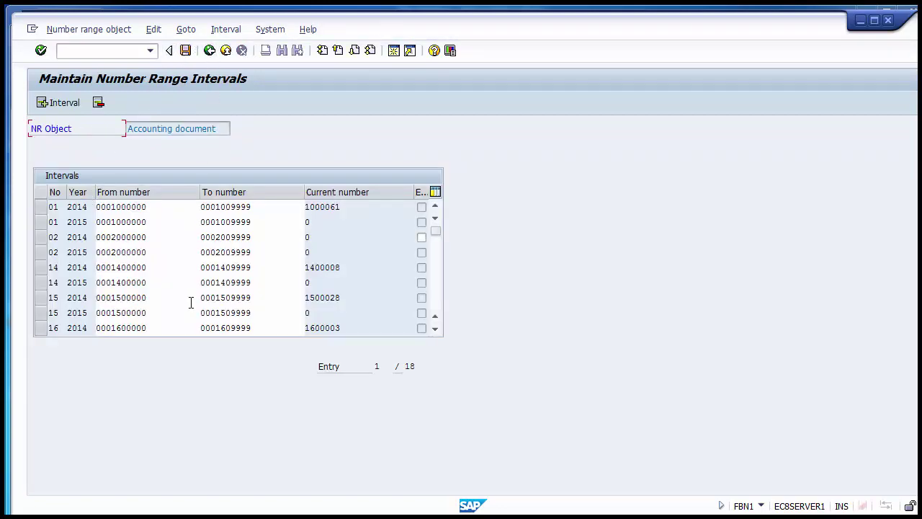
pyautogui.click(439, 302)
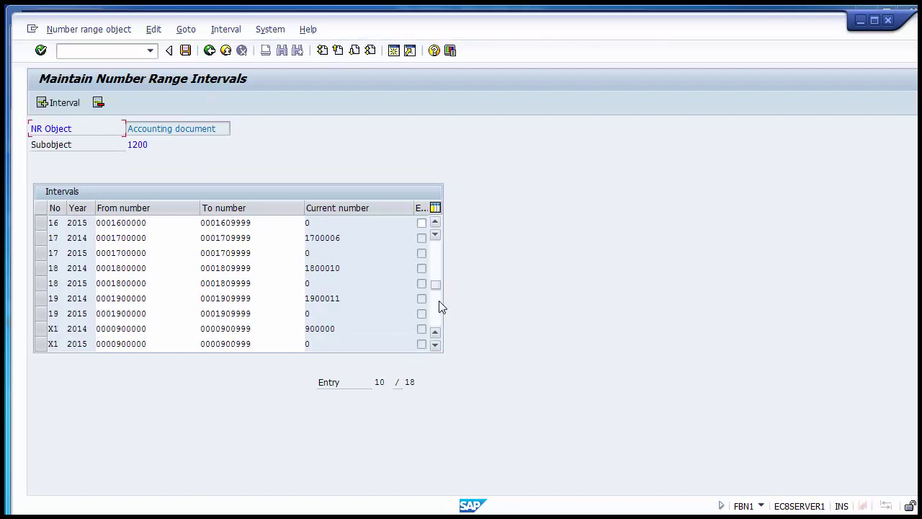
pyautogui.click(439, 301)
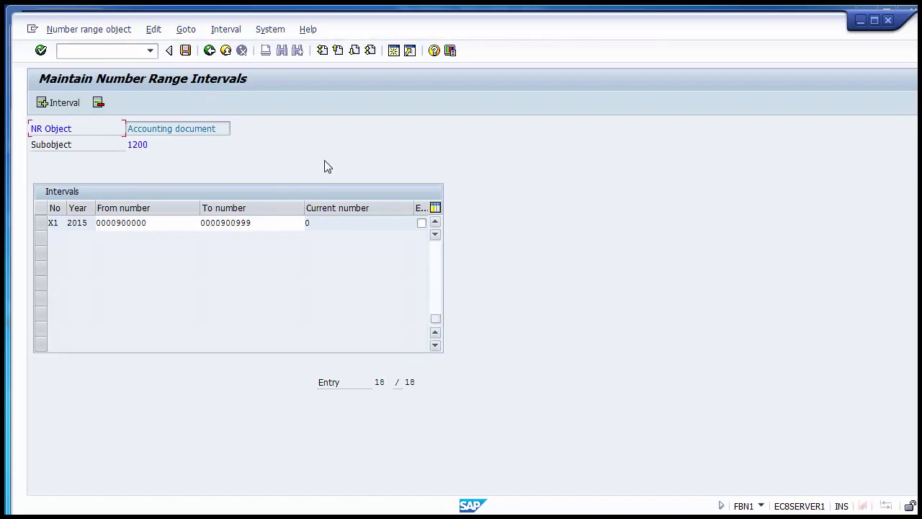
pyautogui.click(209, 51)
pyautogui.click(209, 51)
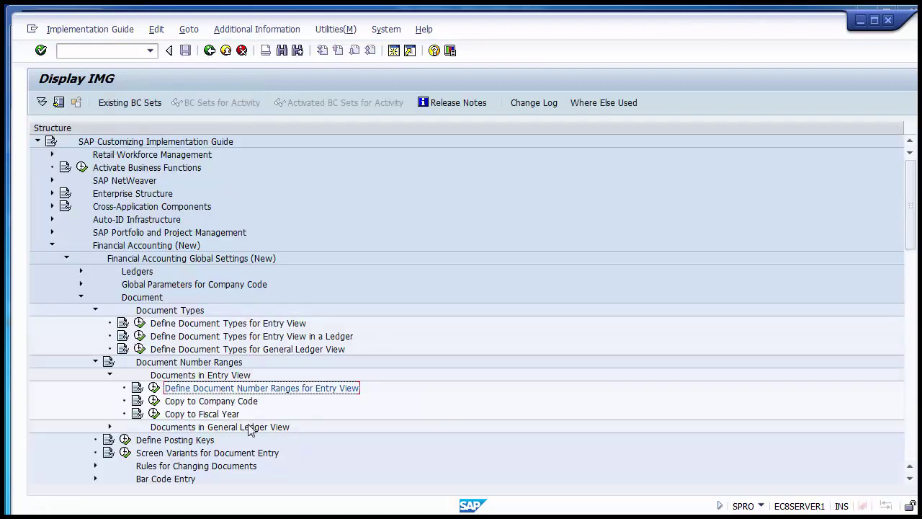
pyautogui.click(249, 428)
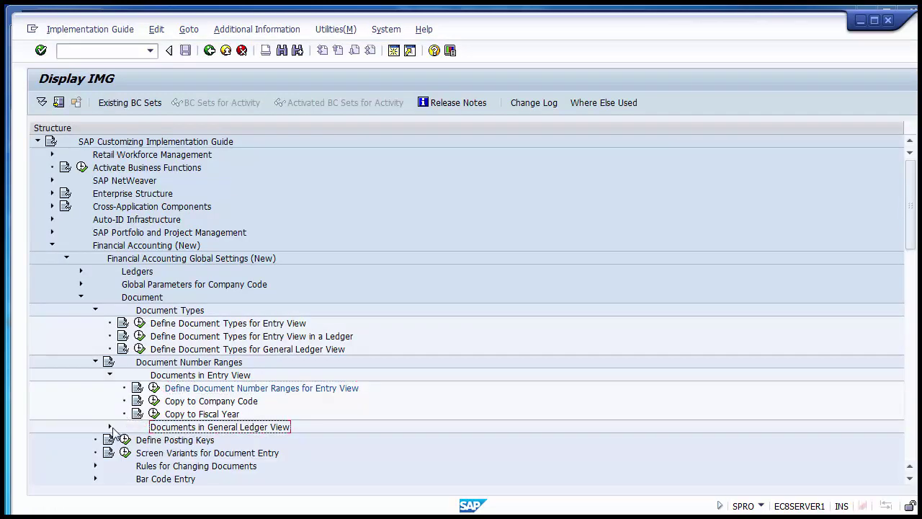
pyautogui.click(109, 426)
pyautogui.click(109, 427)
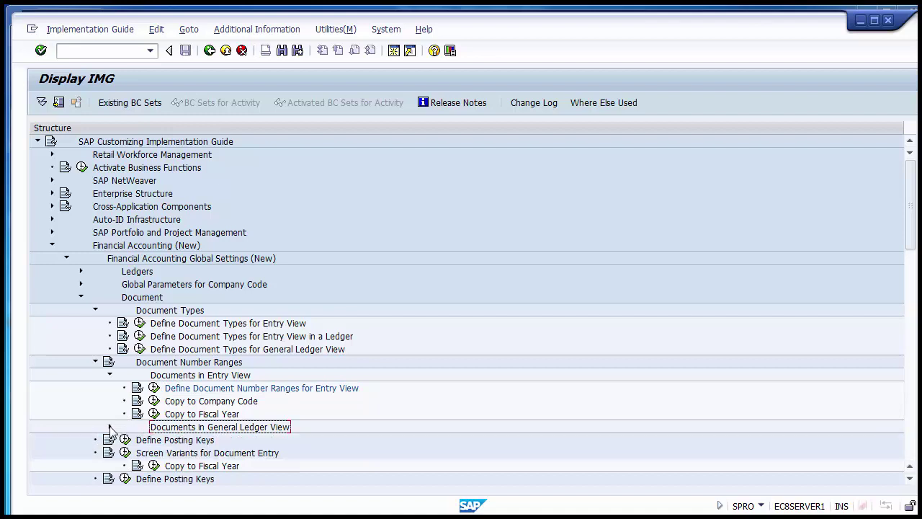
# Reopen Define Document Number Ranges for Entry View and open the intervals of company code 1200 in change mode.
pyautogui.click(223, 391)
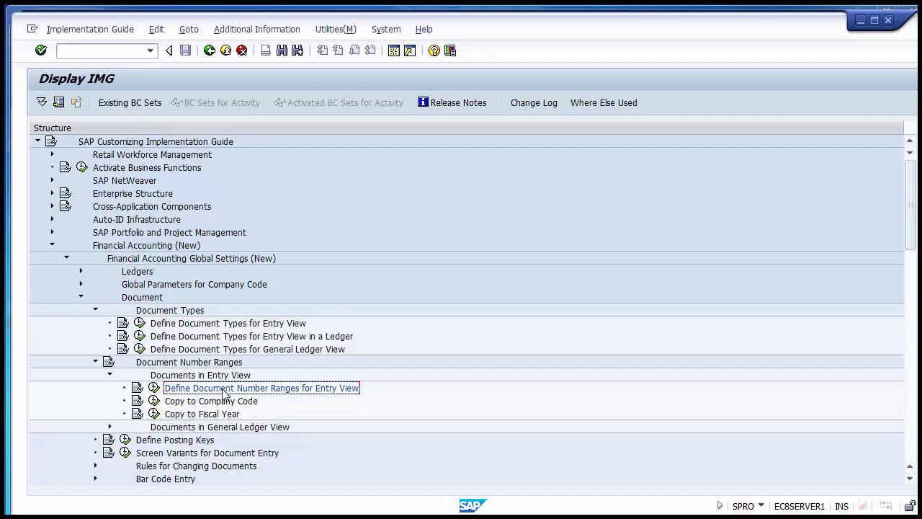
pyautogui.click(153, 388)
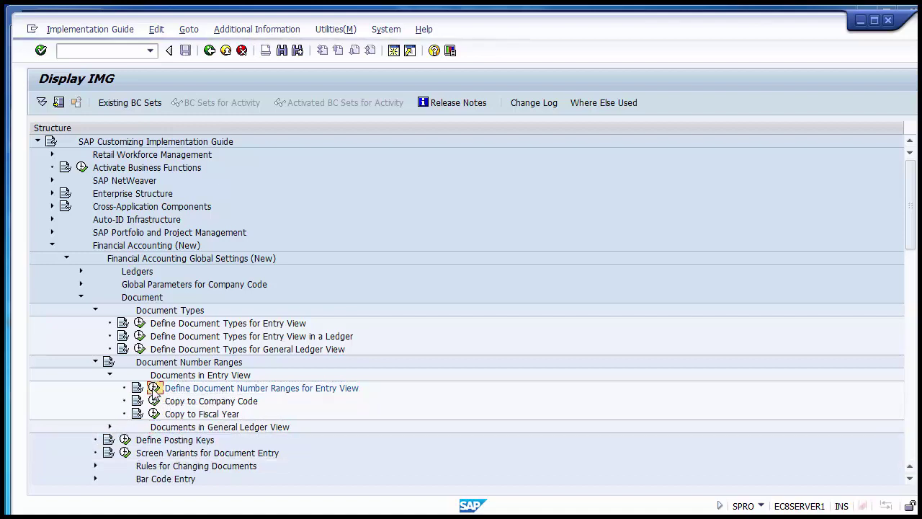
pyautogui.write('1200')
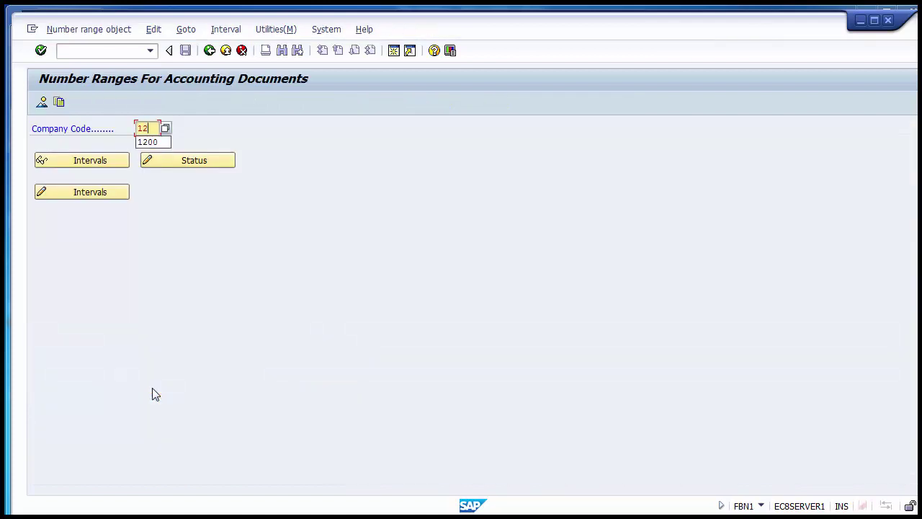
pyautogui.click(106, 191)
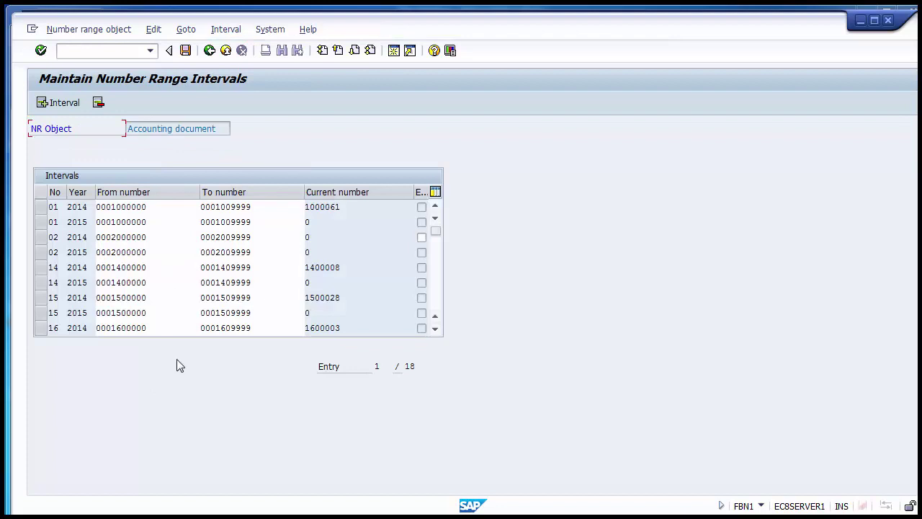
# View the Insert Interval form for accounting documents and close it without adding an interval.
pyautogui.click(47, 222)
pyautogui.click(54, 103)
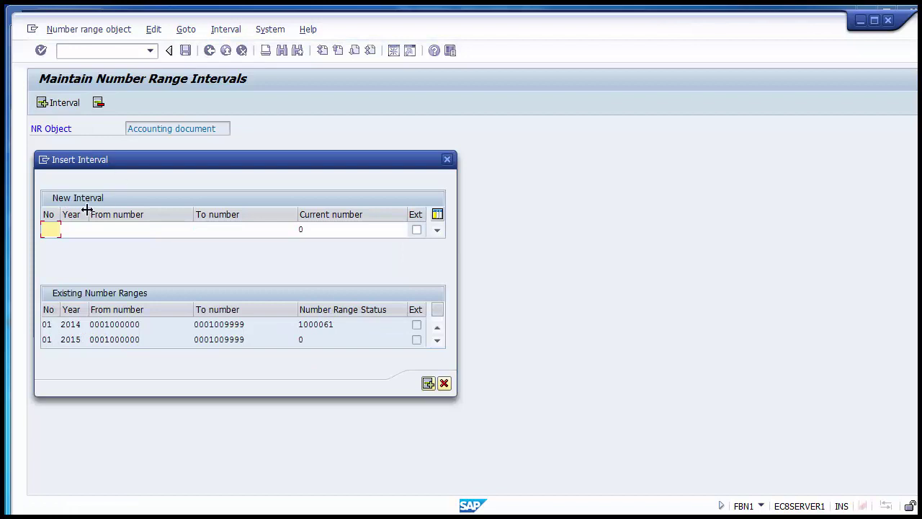
pyautogui.click(443, 384)
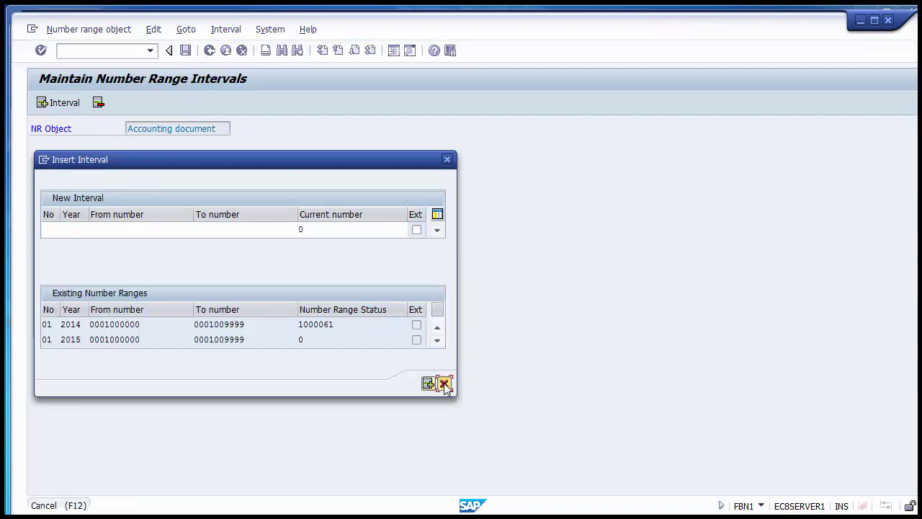
# Start a new accounting document interval for company code 1200 with number SA and year 2015.
pyautogui.click(58, 106)
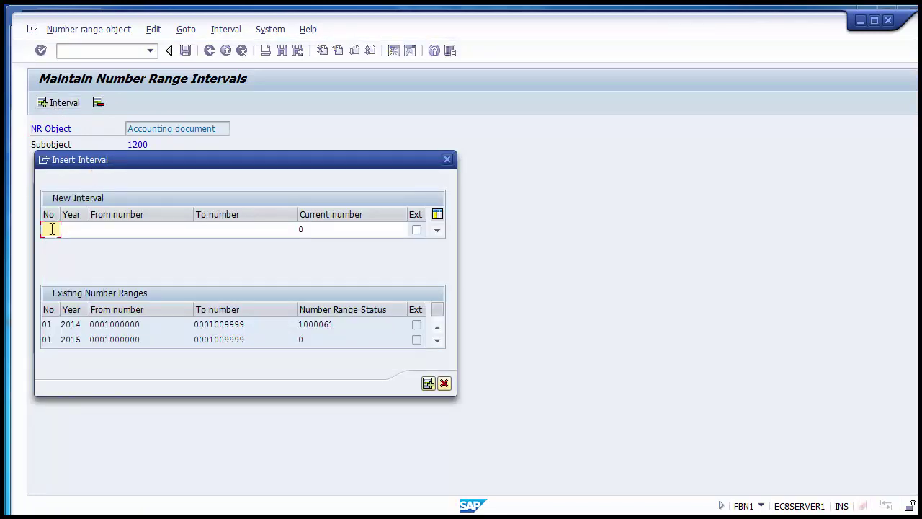
pyautogui.write('SA')
pyautogui.press('Tab')
pyautogui.write('2015')
pyautogui.press('Tab')
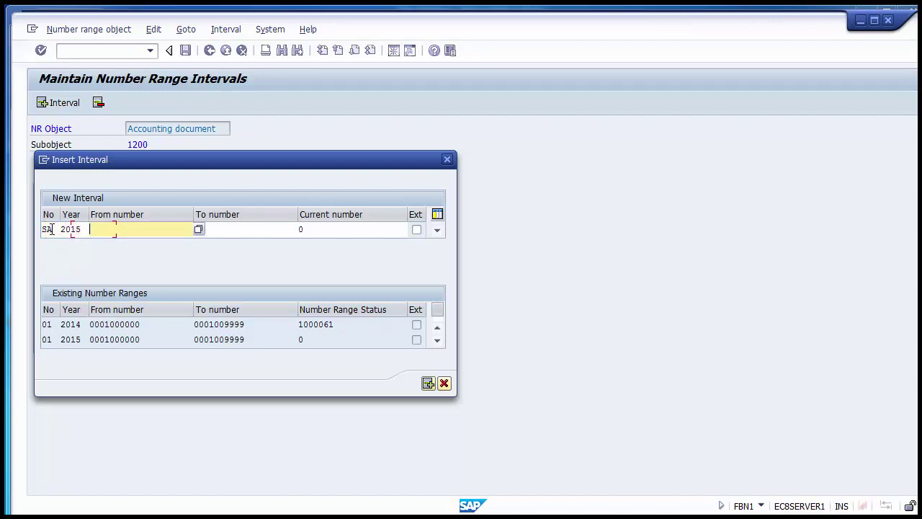
# Try to insert the SA interval with the range 900000 to 900999.
pyautogui.write('900000')
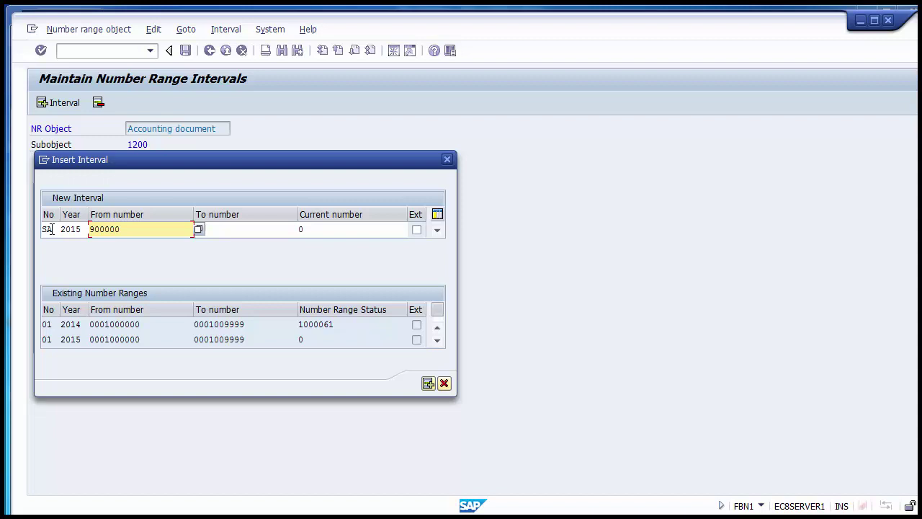
pyautogui.press('Tab')
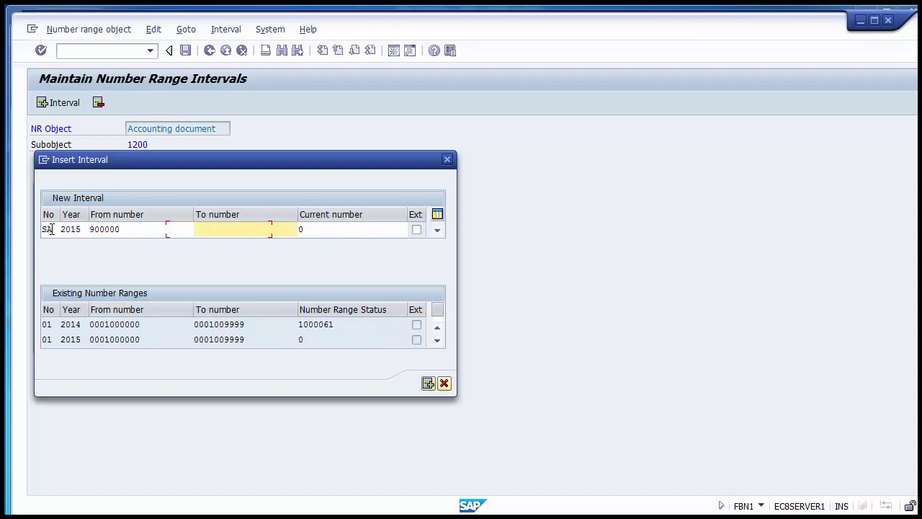
pyautogui.write('900')
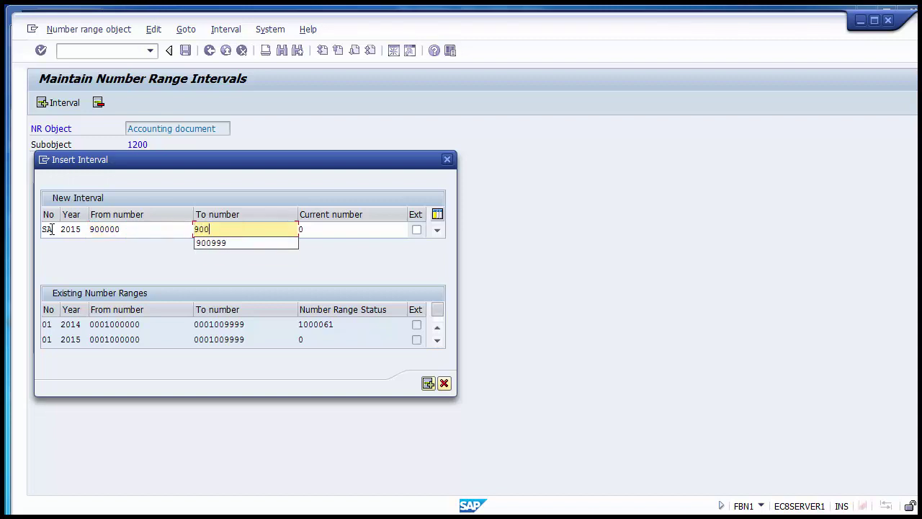
pyautogui.press('Down')
pyautogui.press('Return')
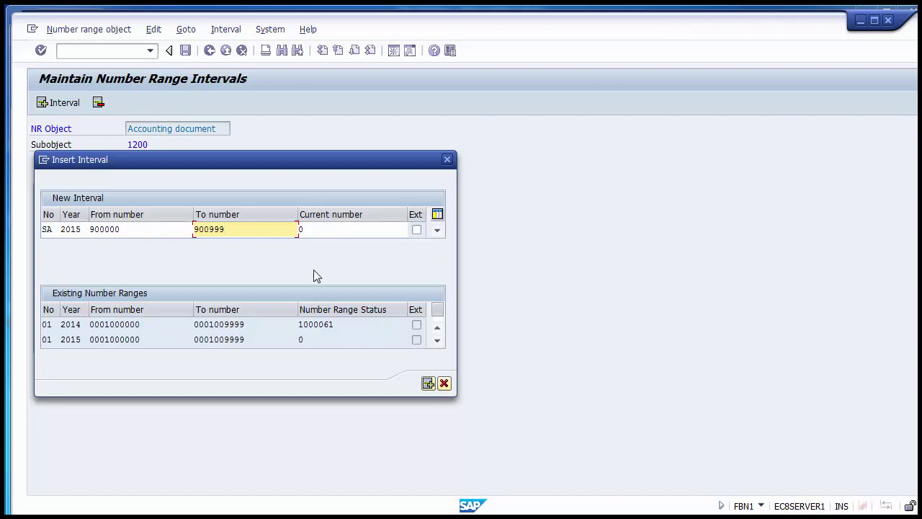
pyautogui.click(428, 384)
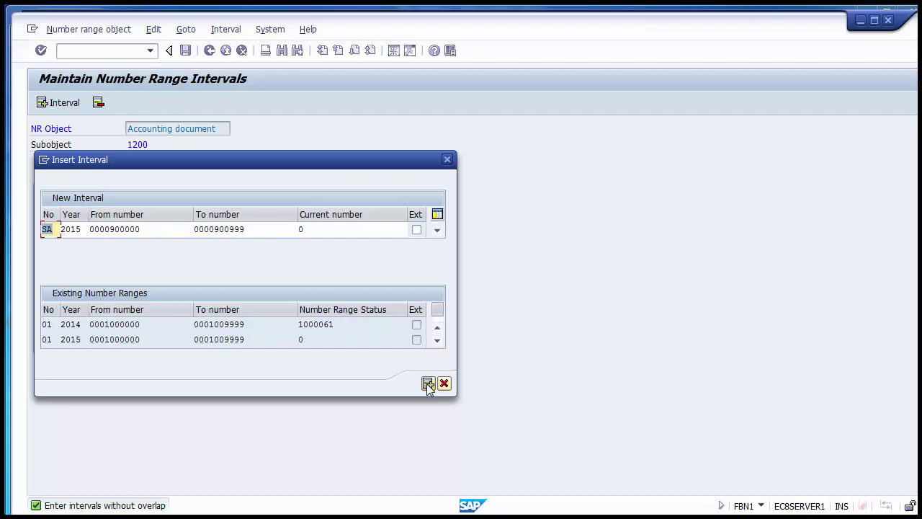
pyautogui.click(147, 229)
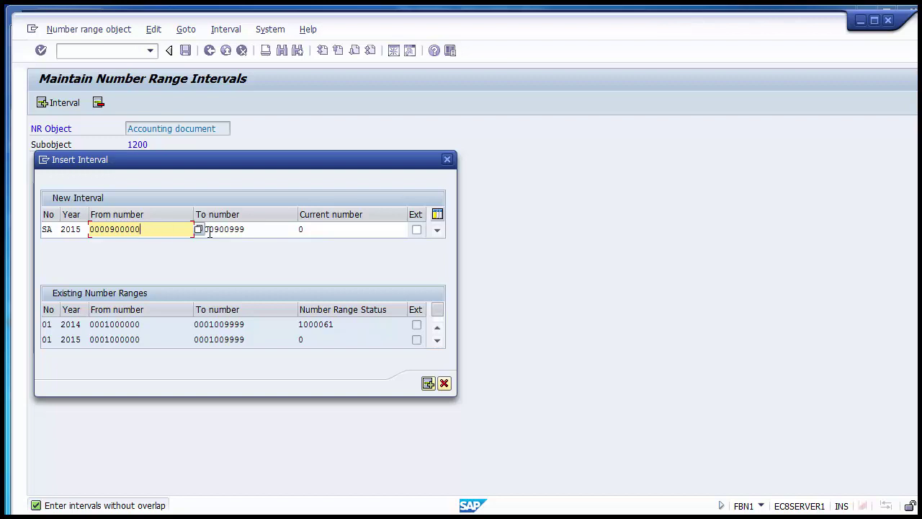
pyautogui.click(231, 229)
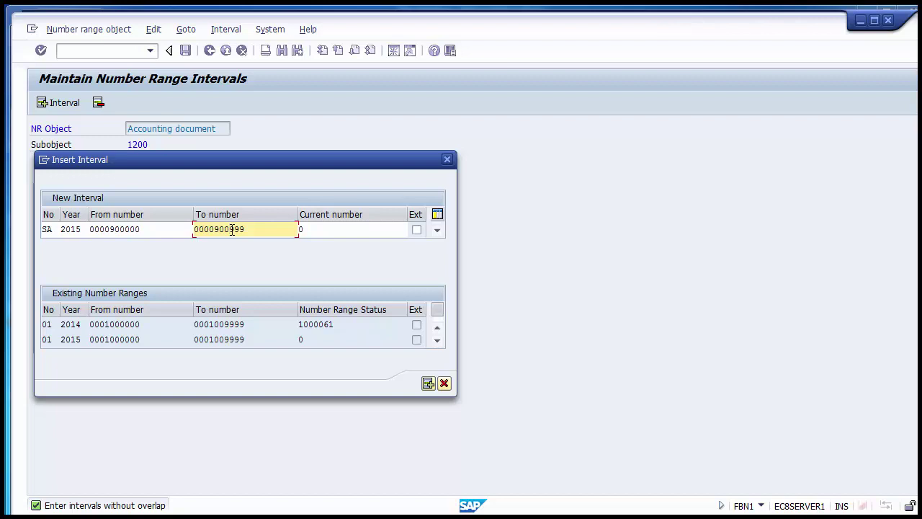
pyautogui.press('BackSpace')
pyautogui.write('0')
pyautogui.click(428, 383)
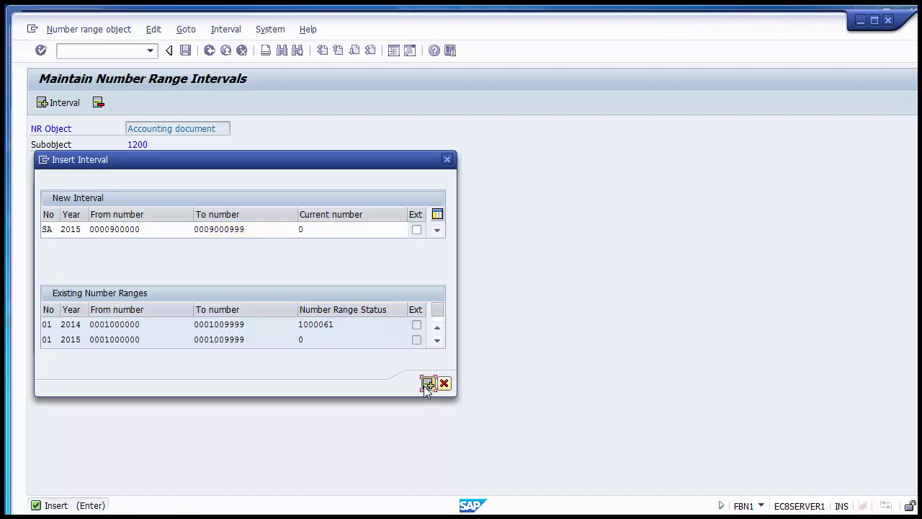
# Set the SA interval's range from 1000 to 1099 and insert it.
pyautogui.click(175, 232)
pyautogui.press('BackSpace')
pyautogui.press('BackSpace')
pyautogui.press('BackSpace')
pyautogui.press('BackSpace')
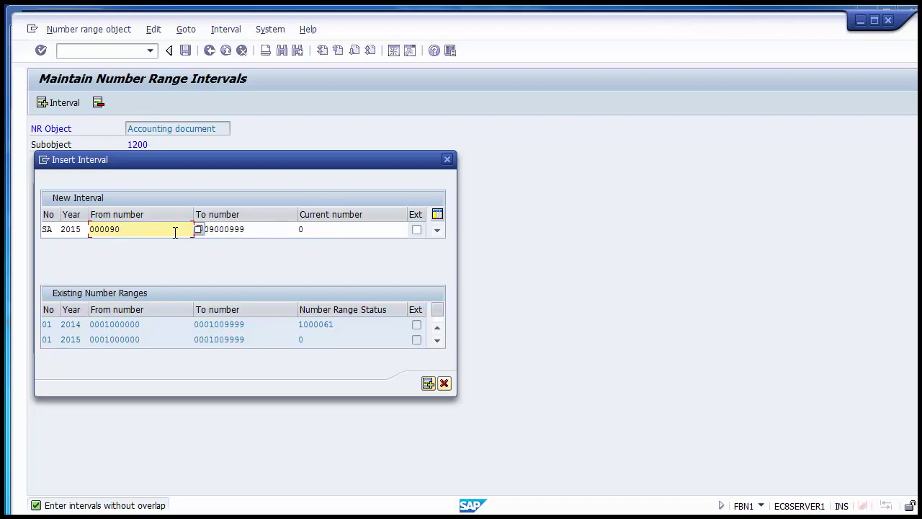
pyautogui.press('BackSpace')
pyautogui.press('BackSpace')
pyautogui.press('BackSpace')
pyautogui.press('BackSpace')
pyautogui.press('BackSpace')
pyautogui.press('BackSpace')
pyautogui.write('1000')
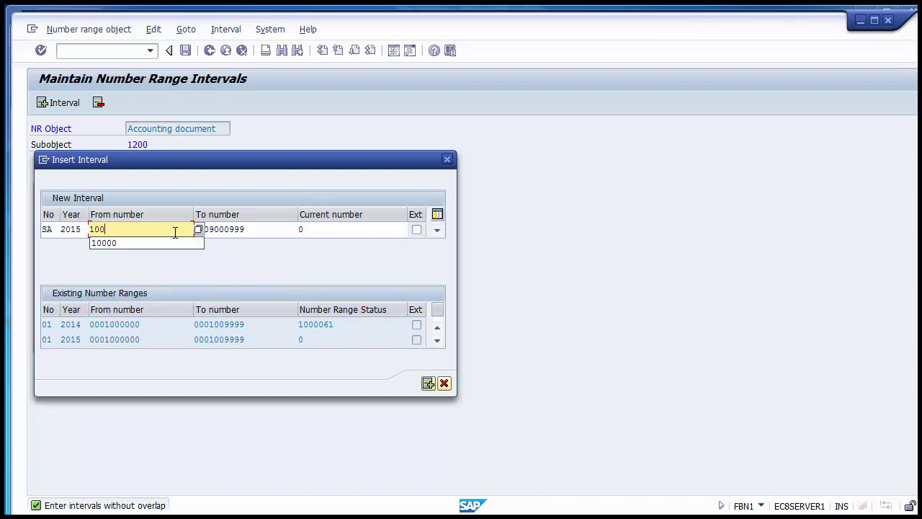
pyautogui.press('Tab')
pyautogui.write('1')
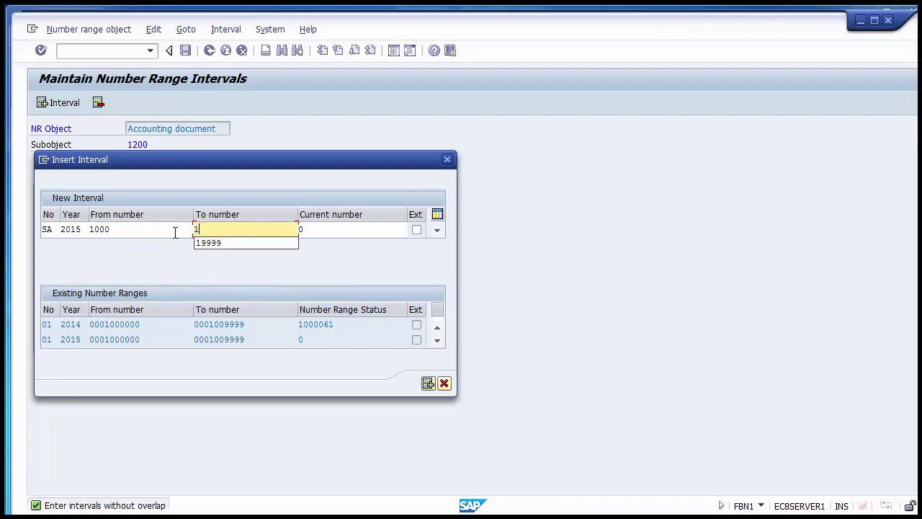
pyautogui.write('009999')
pyautogui.press('Return')
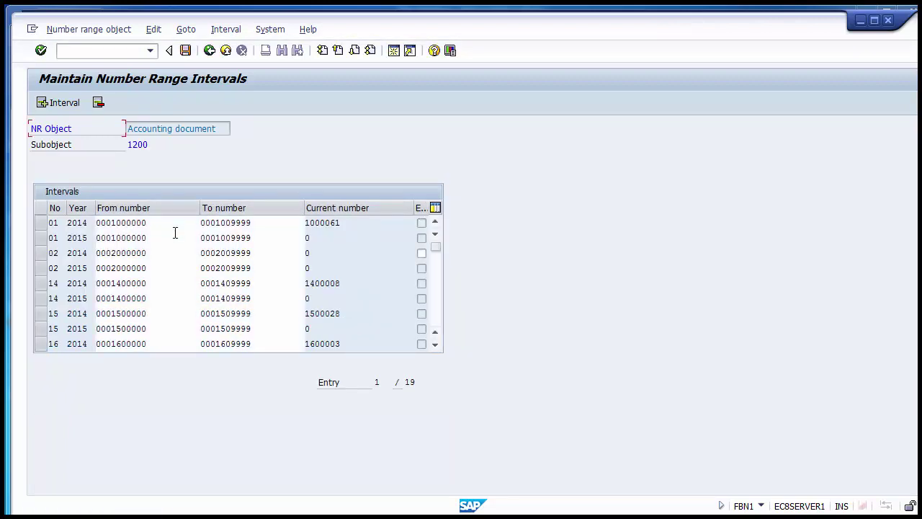
# Check the SA 2015 interval in the list and save the number range intervals, acknowledging the transport notice.
pyautogui.moveTo(435, 247); pyautogui.dragTo(435, 305)
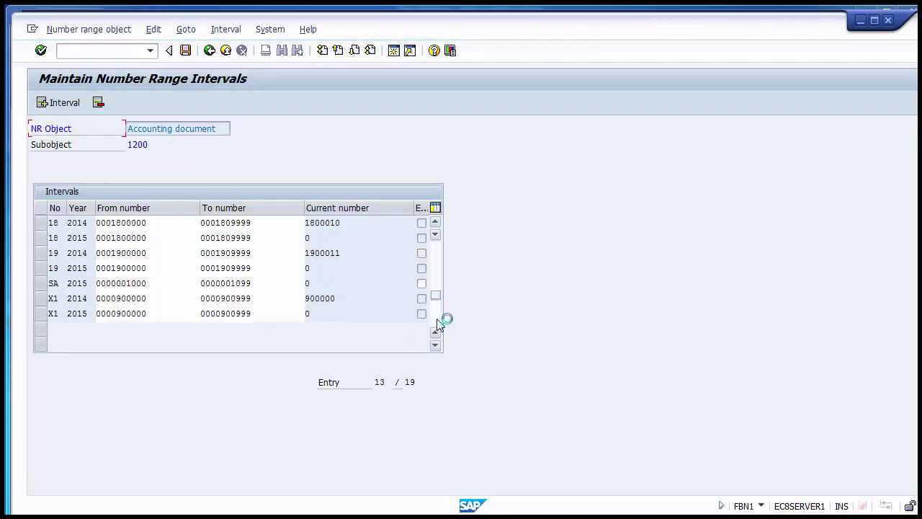
pyautogui.click(40, 283)
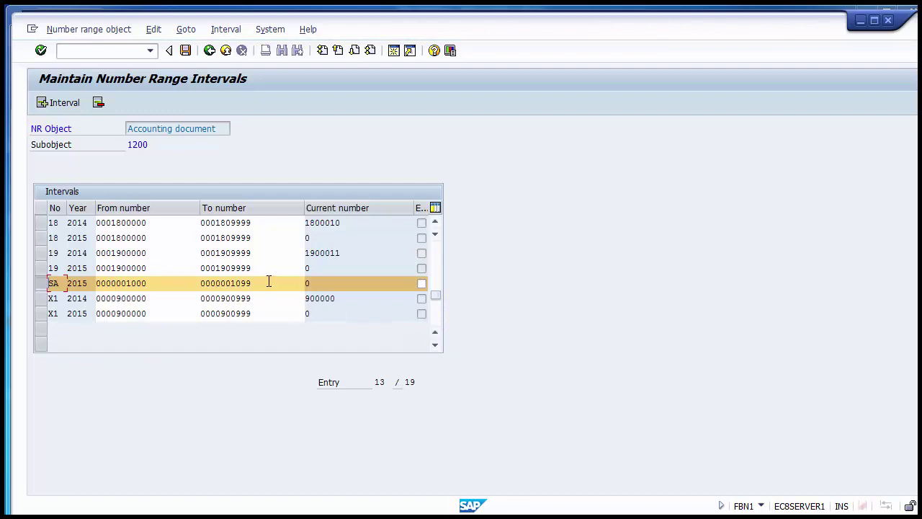
pyautogui.moveTo(267, 283); pyautogui.dragTo(91, 283)
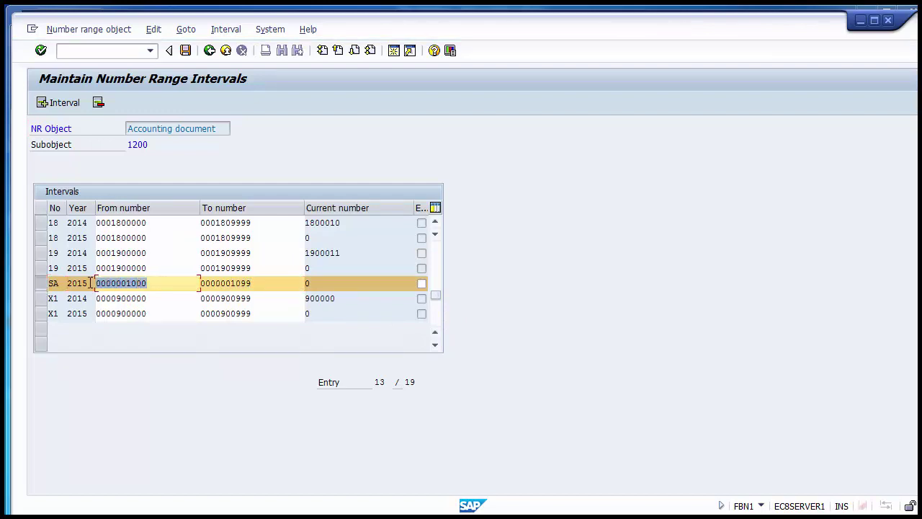
pyautogui.click(161, 287)
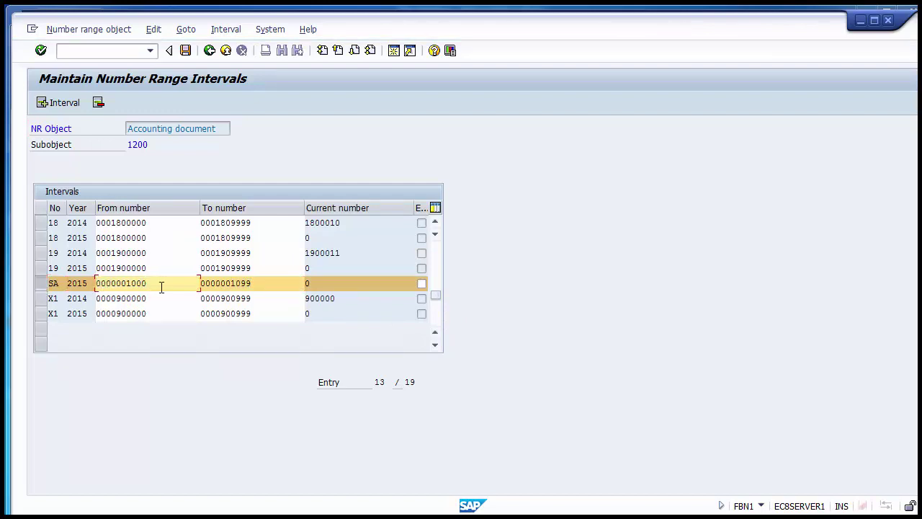
pyautogui.click(187, 55)
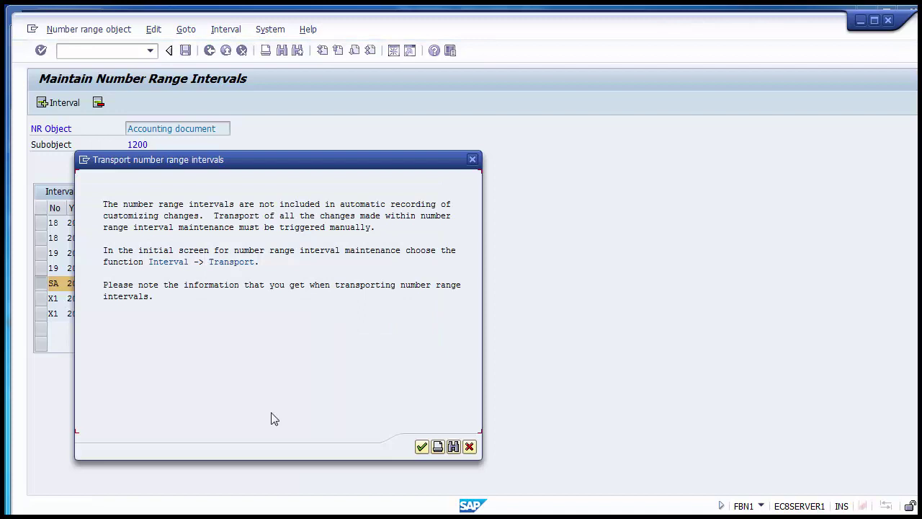
pyautogui.click(422, 447)
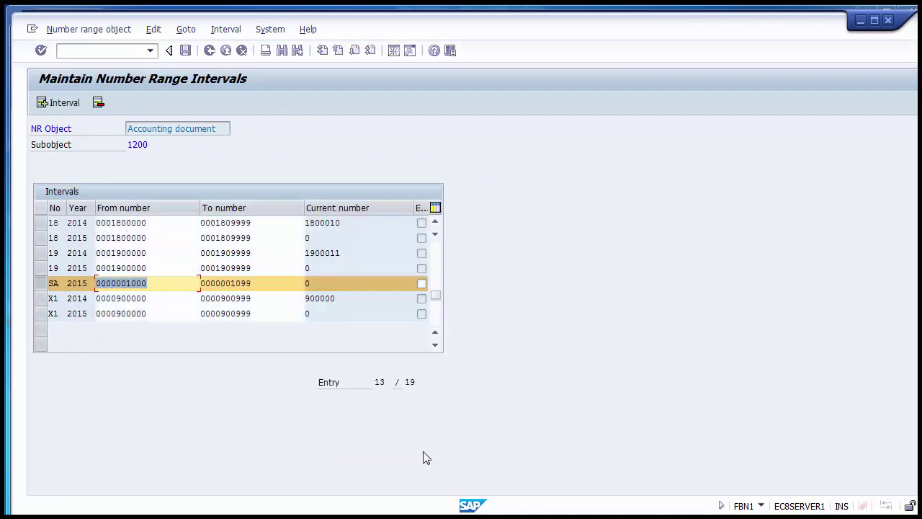
# Return to the implementation guide and open Define Document Types for Entry View in a Ledger for ledger A1.
pyautogui.click(55, 283)
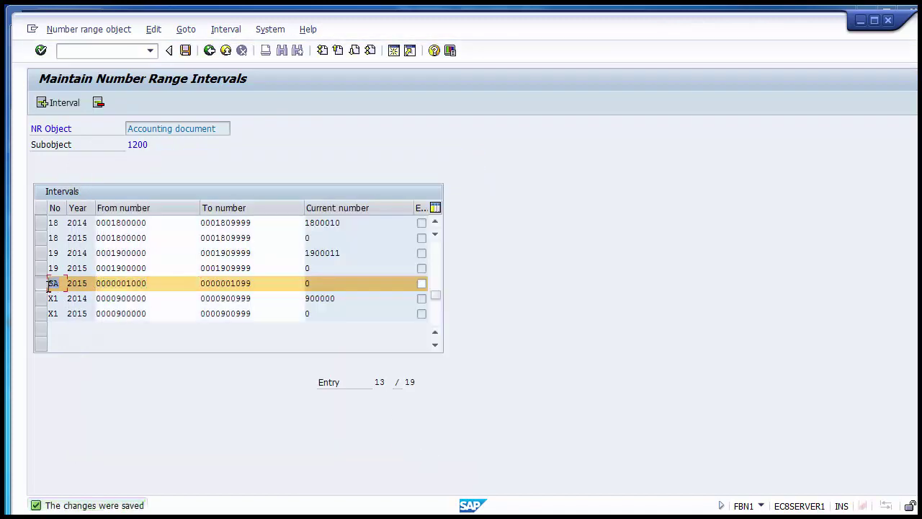
pyautogui.click(209, 51)
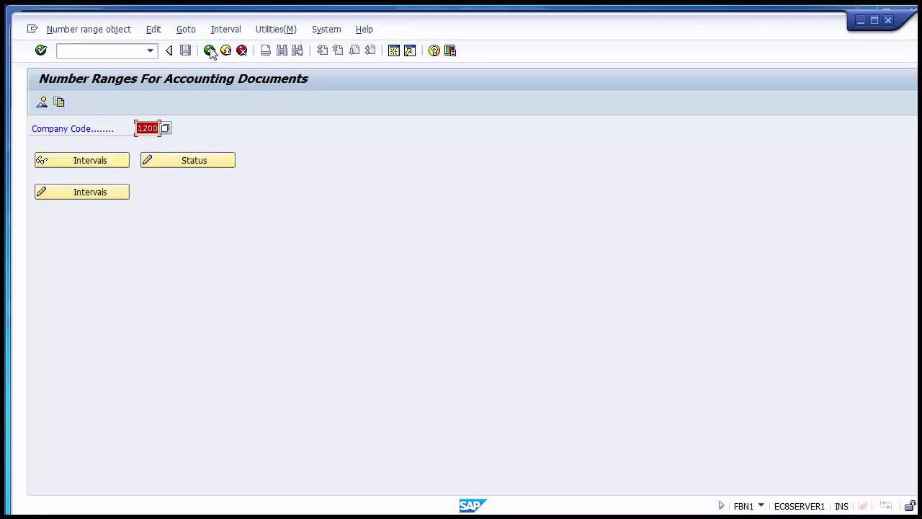
pyautogui.click(209, 50)
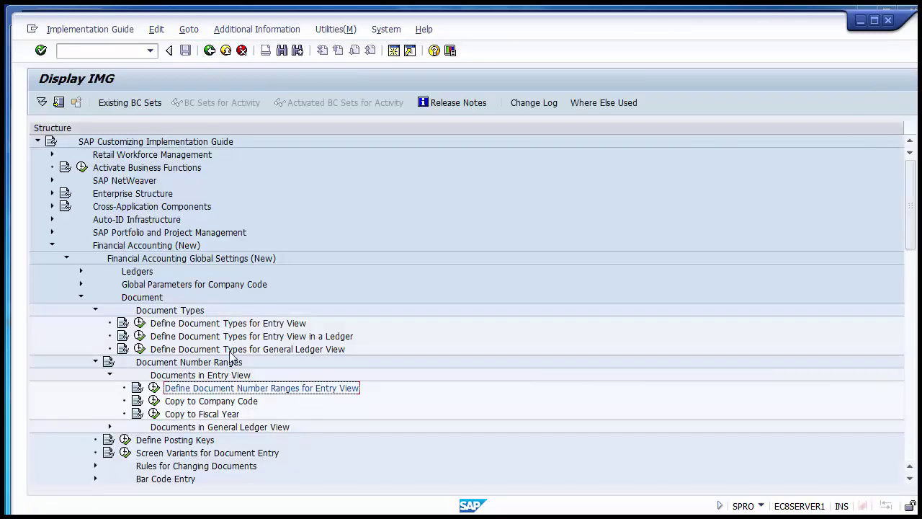
pyautogui.click(139, 336)
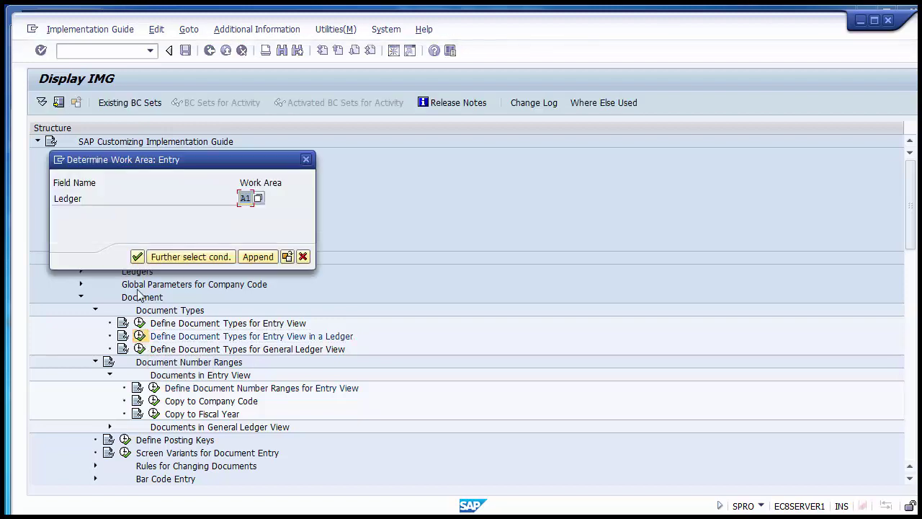
pyautogui.click(251, 199)
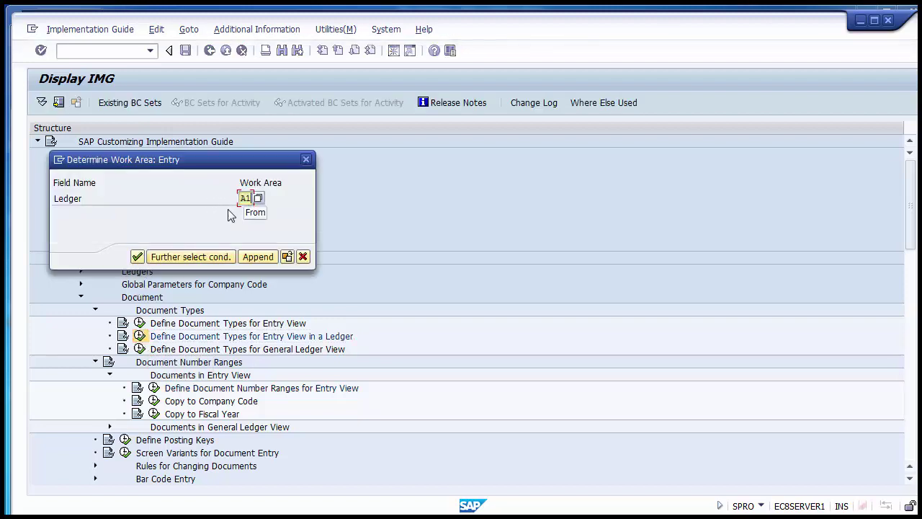
pyautogui.click(137, 258)
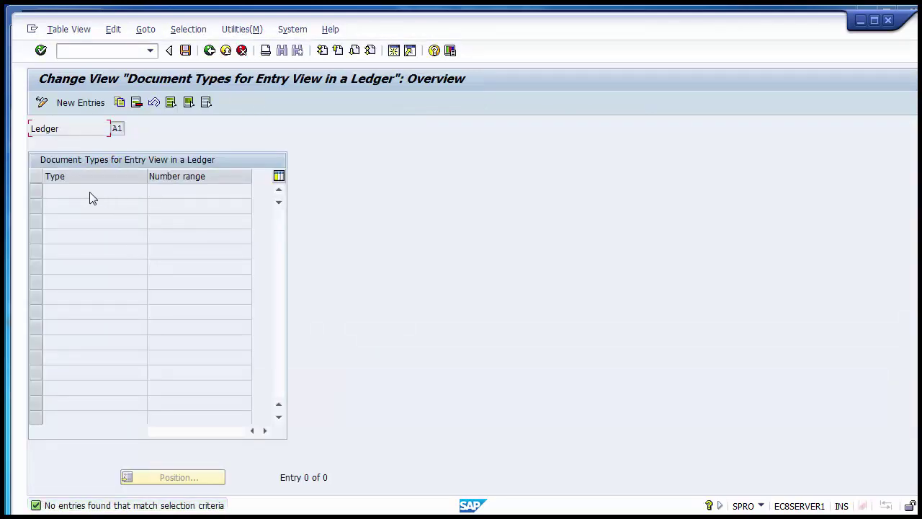
# Create a new entry for ledger A1 that assigns document type SA to number range SA.
pyautogui.click(80, 103)
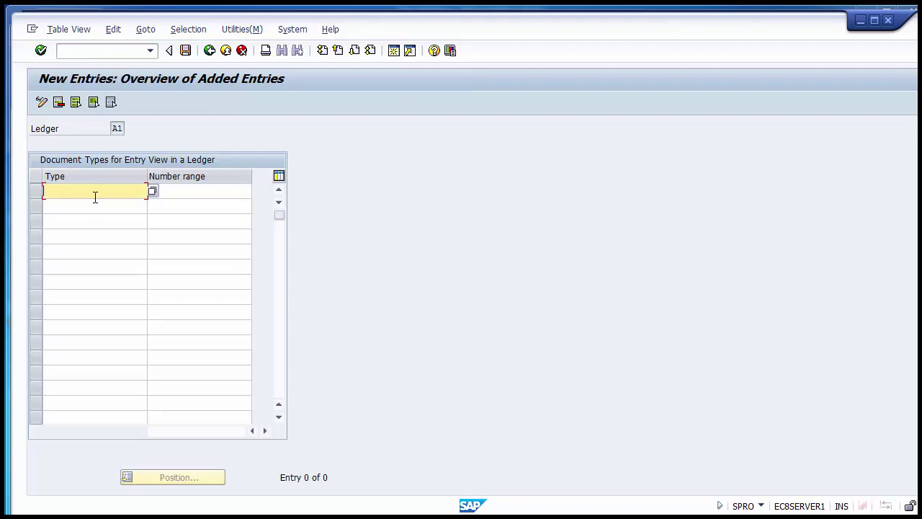
pyautogui.write('sa')
pyautogui.click(151, 206)
pyautogui.click(182, 195)
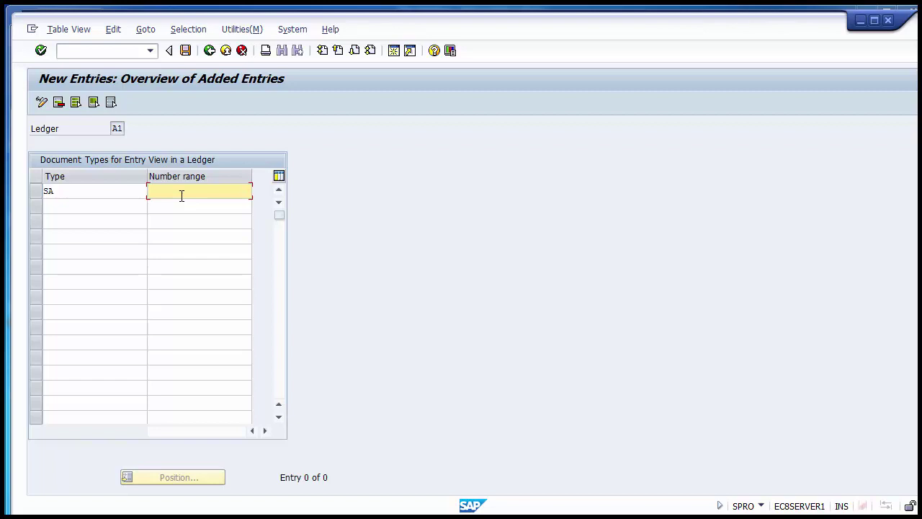
pyautogui.write('SA')
pyautogui.click(123, 193)
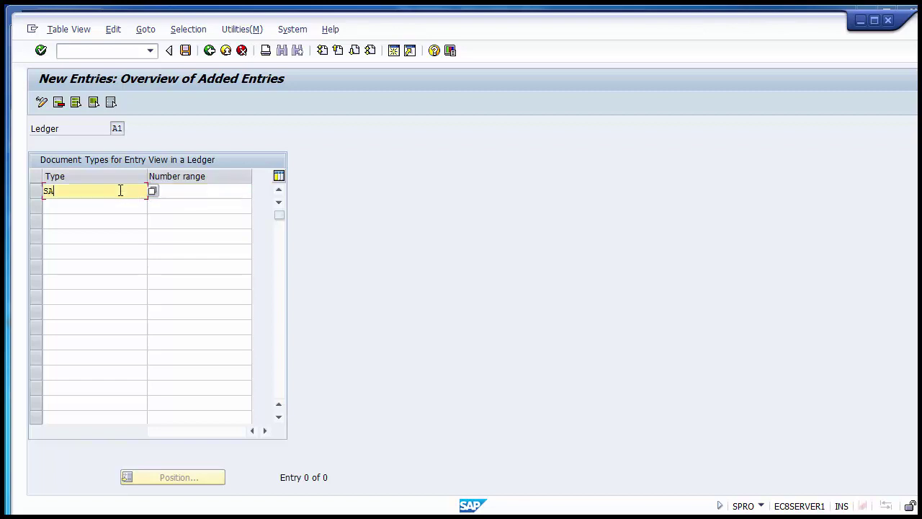
pyautogui.click(181, 189)
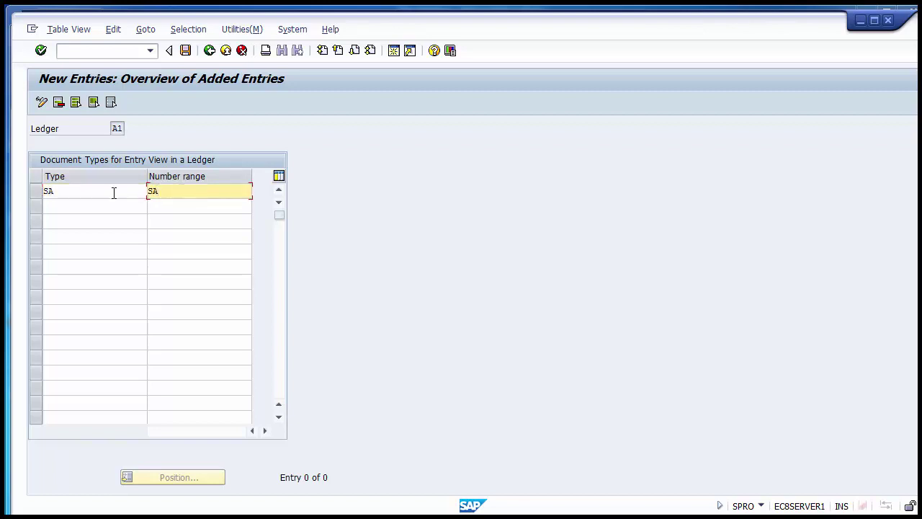
pyautogui.click(93, 206)
pyautogui.click(91, 220)
pyautogui.click(90, 235)
pyautogui.click(86, 250)
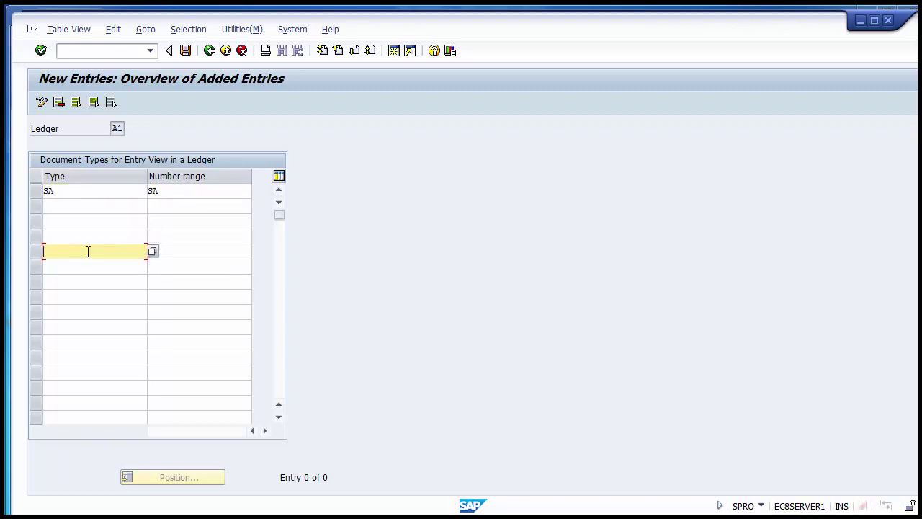
pyautogui.click(88, 265)
pyautogui.click(82, 324)
pyautogui.click(64, 204)
pyautogui.doubleClick(64, 204)
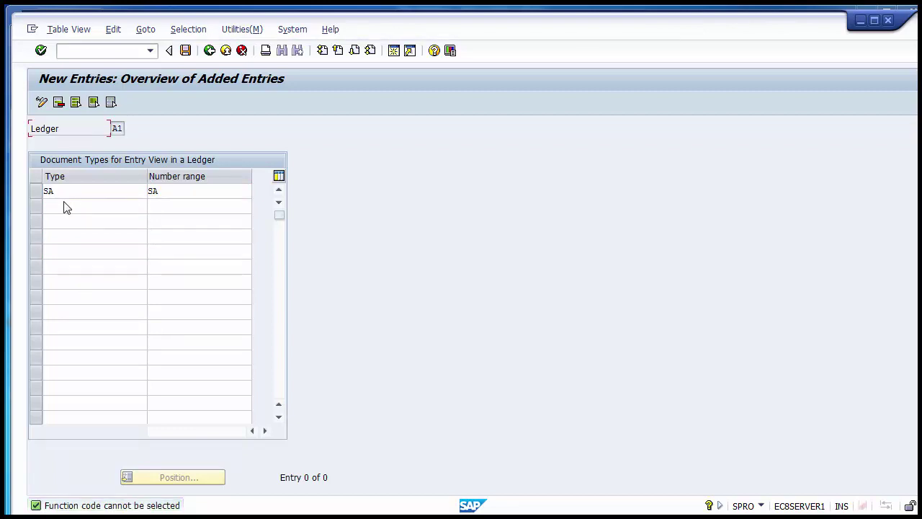
# Add document type AB with number range 01 below the SA entry and save the entries.
pyautogui.click(65, 205)
pyautogui.write('A')
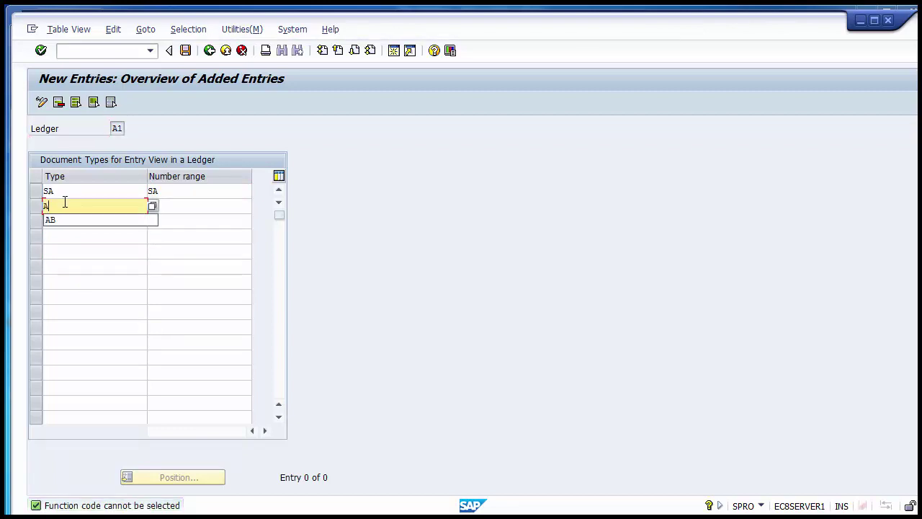
pyautogui.write('B')
pyautogui.press('Tab')
pyautogui.write('0')
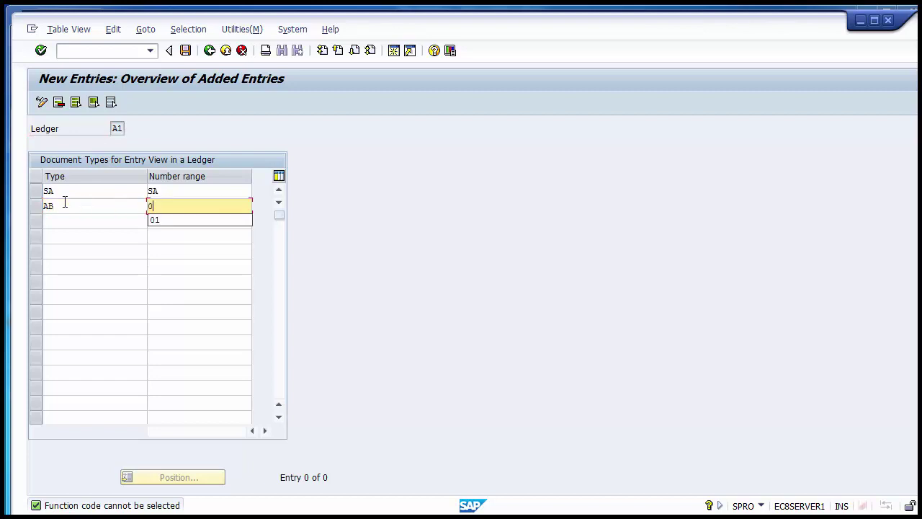
pyautogui.write('1')
pyautogui.click(186, 50)
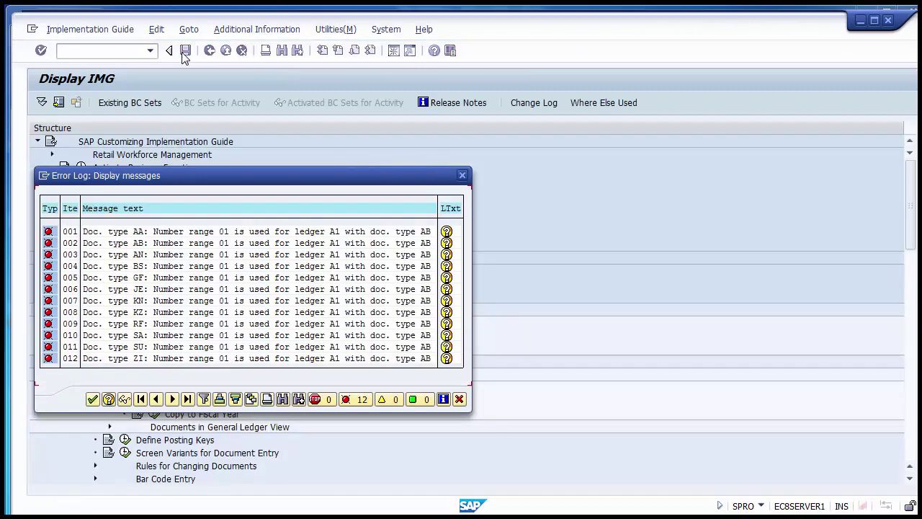
# Dismiss the error log and reopen Define Document Types for Entry View in a Ledger for ledger A1.
pyautogui.click(462, 176)
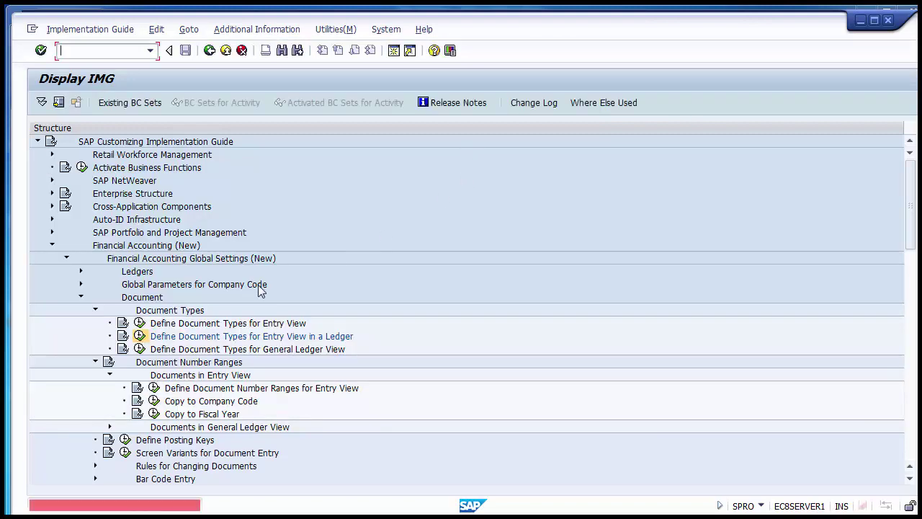
pyautogui.click(139, 336)
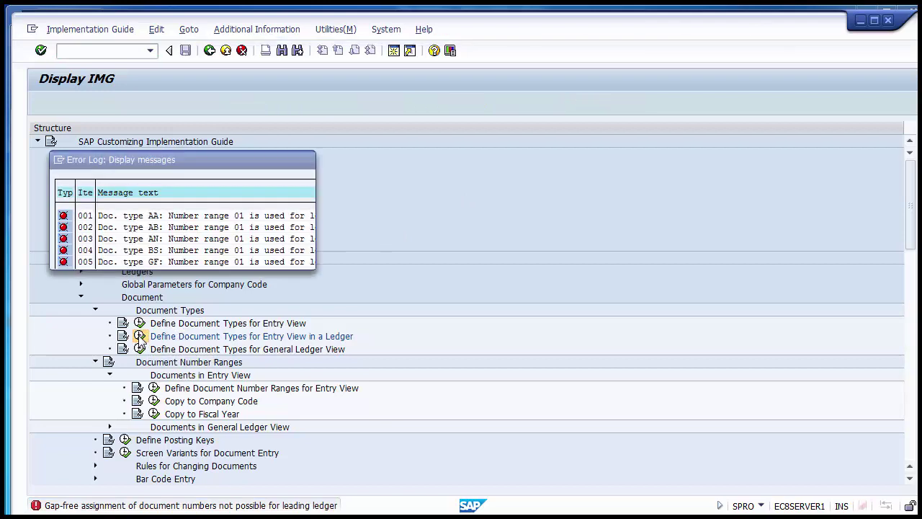
pyautogui.click(137, 257)
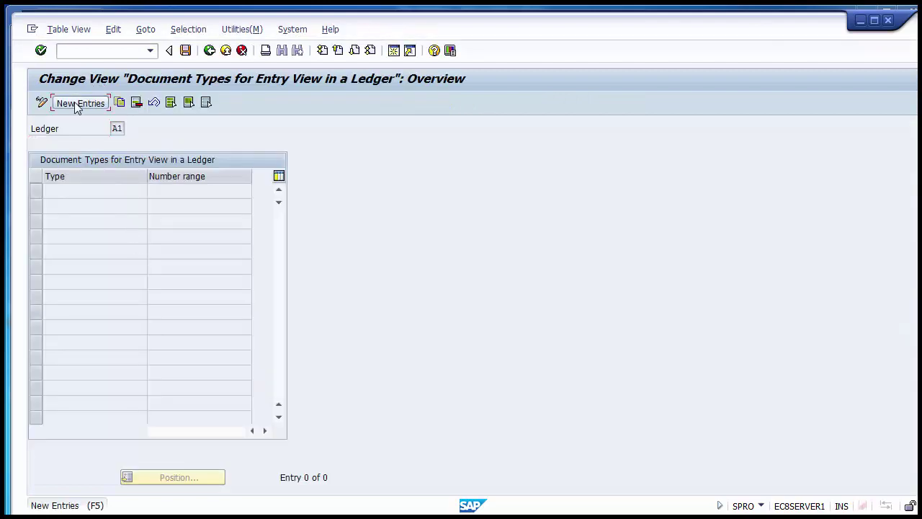
# Start new entries for ledger A1 with document type SA assigned to number range SA.
pyautogui.click(80, 103)
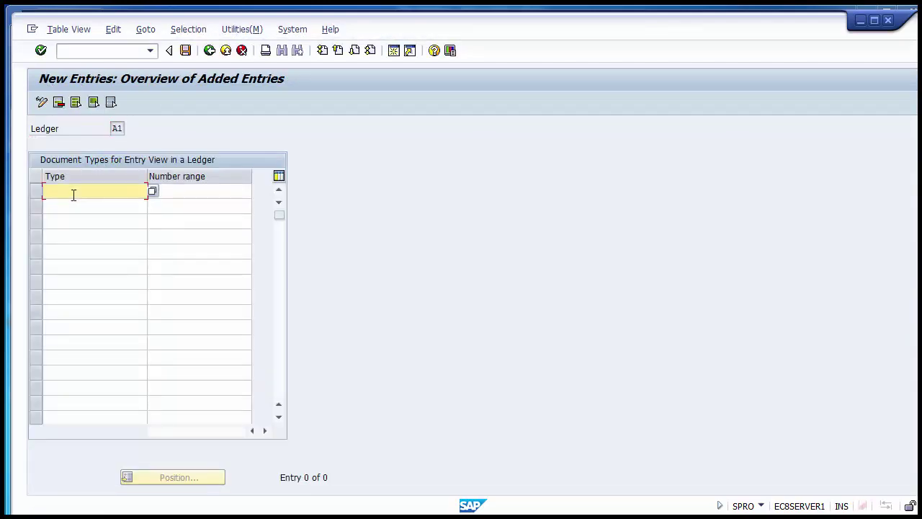
pyautogui.write('SA')
pyautogui.press('Tab')
pyautogui.write('SA')
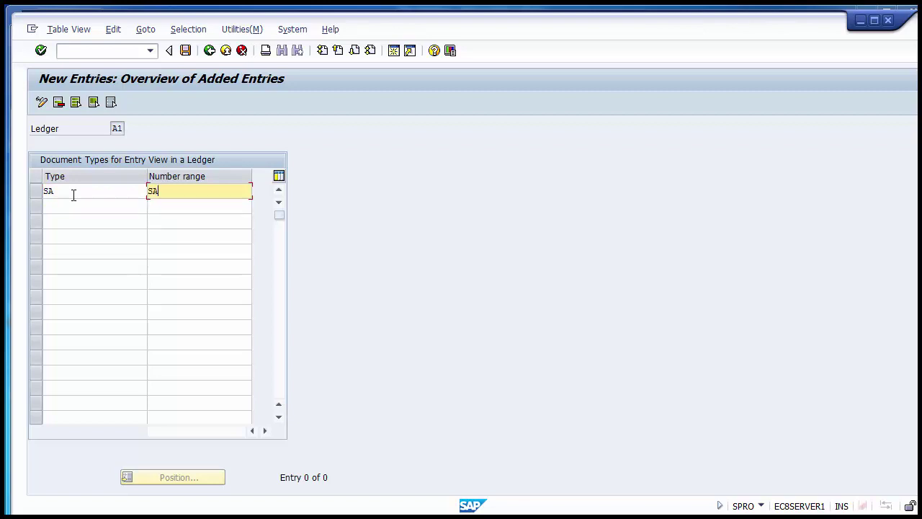
# Add document type AB with number range SA in the second row and save both entries to the FI - New GL configuration request.
pyautogui.click(74, 203)
pyautogui.write('a')
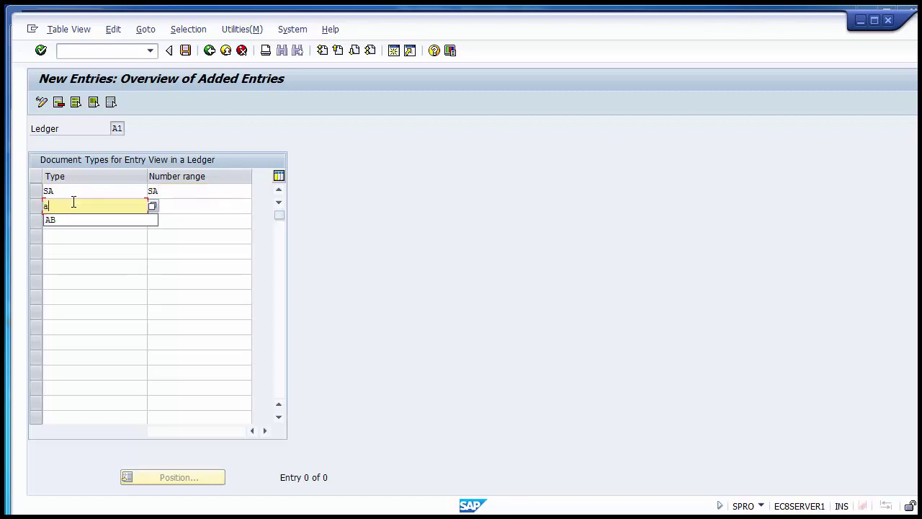
pyautogui.write('b')
pyautogui.press('Down')
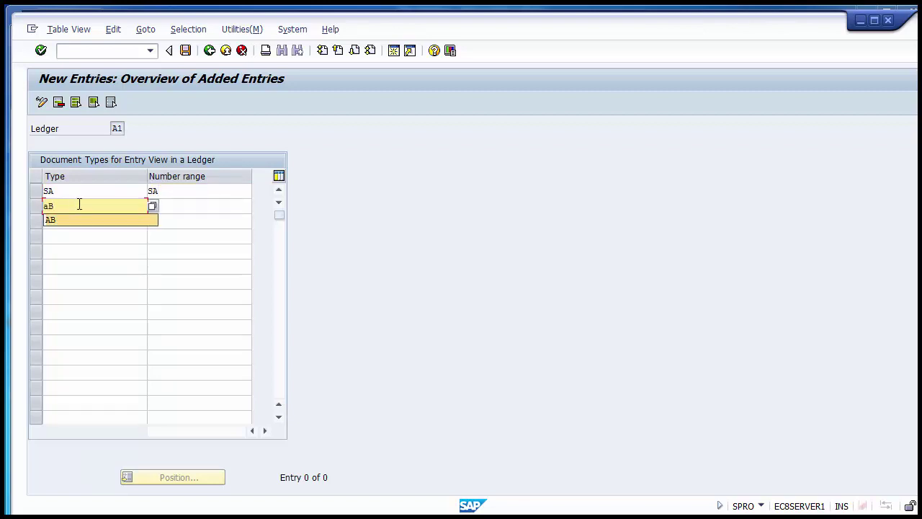
pyautogui.press('Return')
pyautogui.press('Tab')
pyautogui.write('sa')
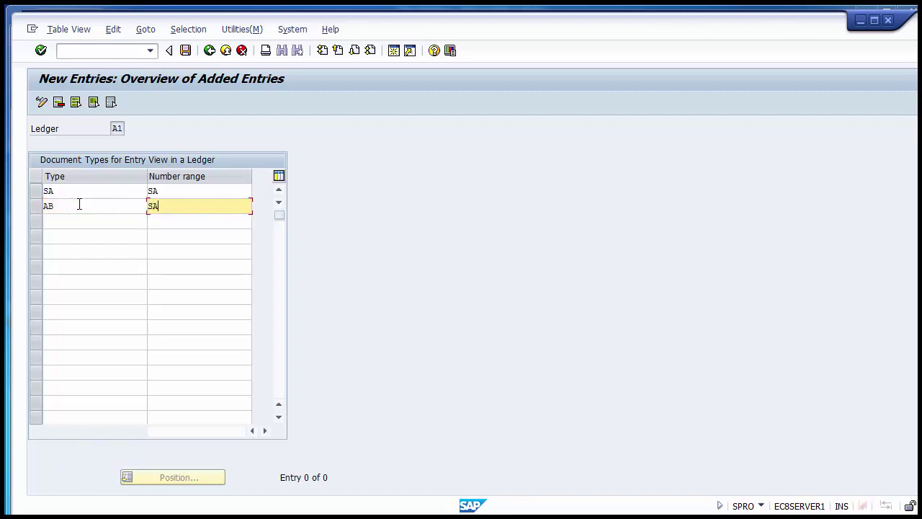
pyautogui.press('Return')
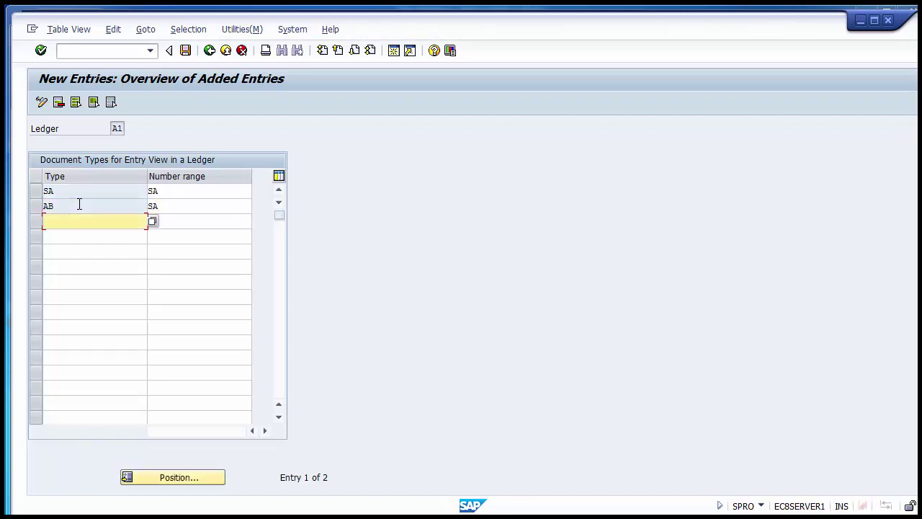
pyautogui.click(185, 51)
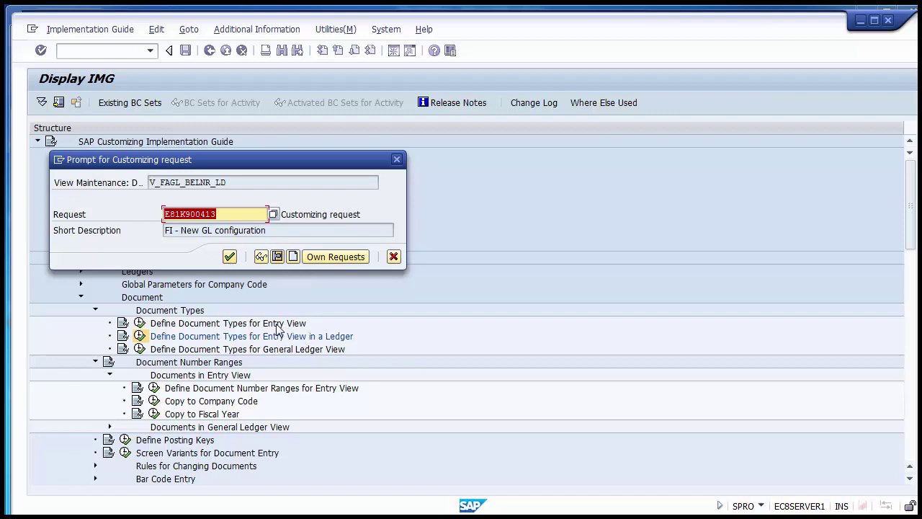
pyautogui.click(229, 257)
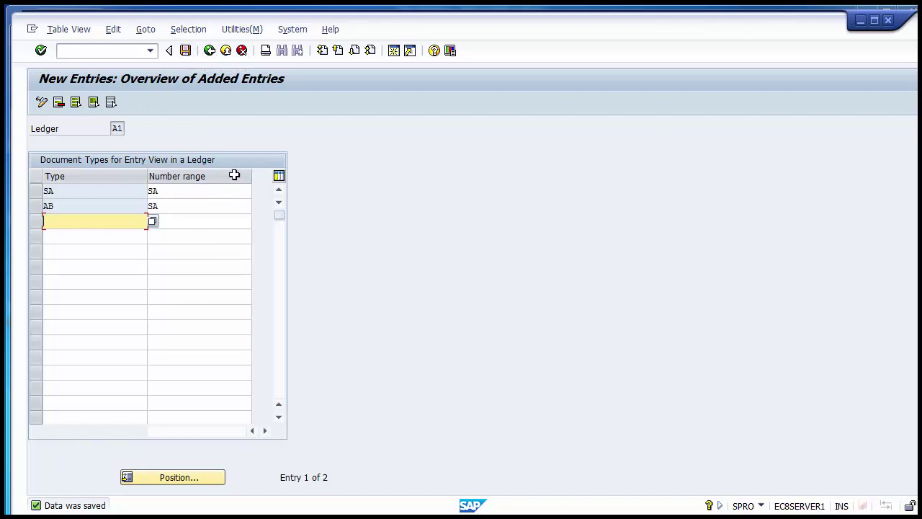
# Return to the implementation guide and switch to the New GL_Been presentation in PowerPoint, showing the slide Define Document Types for General Ledger View.
pyautogui.click(213, 55)
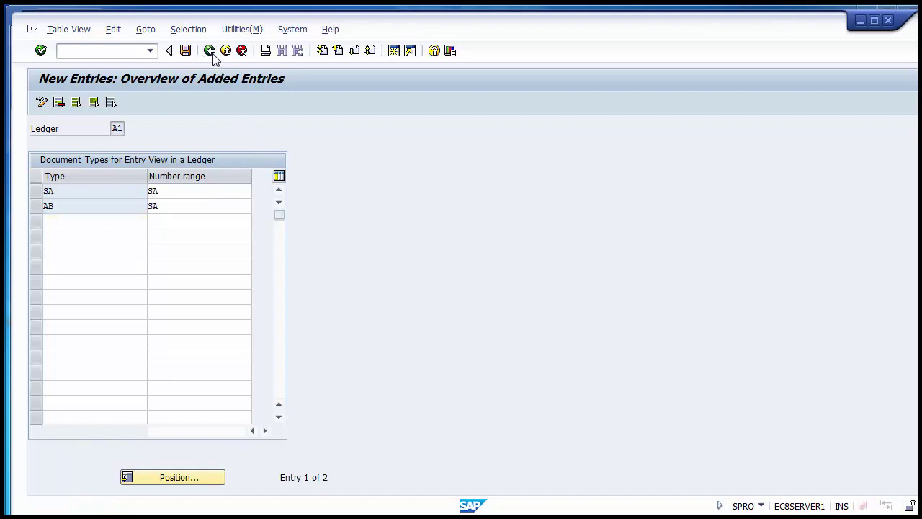
pyautogui.click(212, 55)
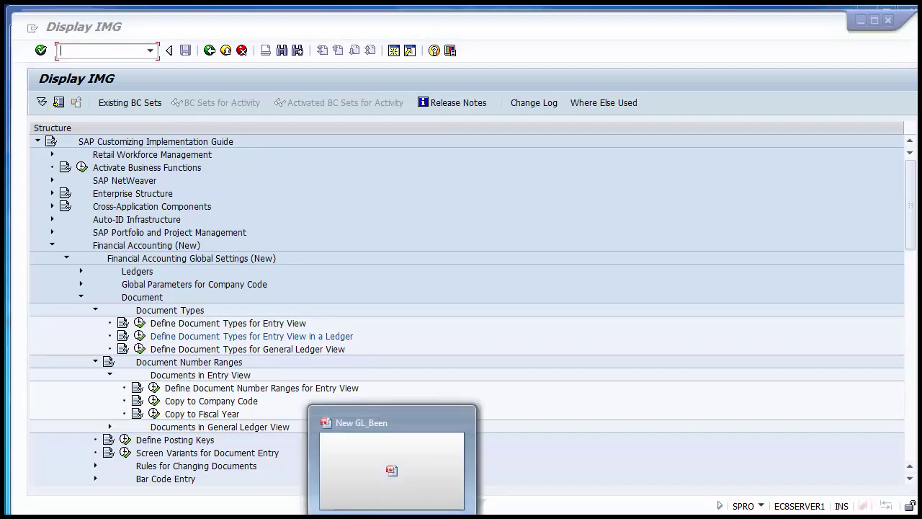
pyautogui.click(393, 461)
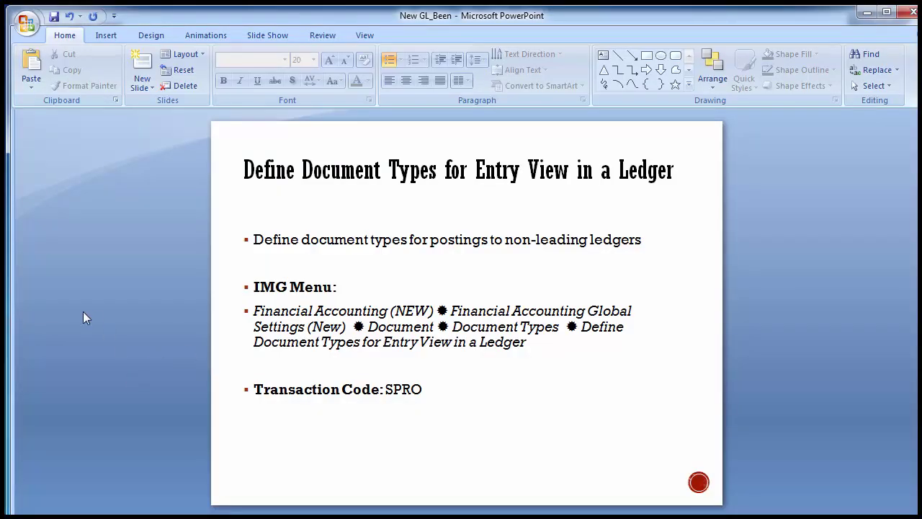
pyautogui.press('pagedown')
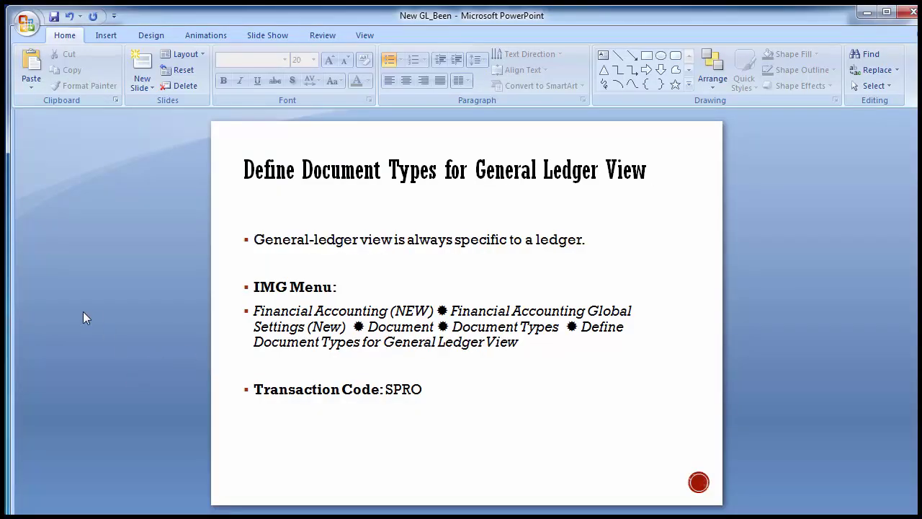
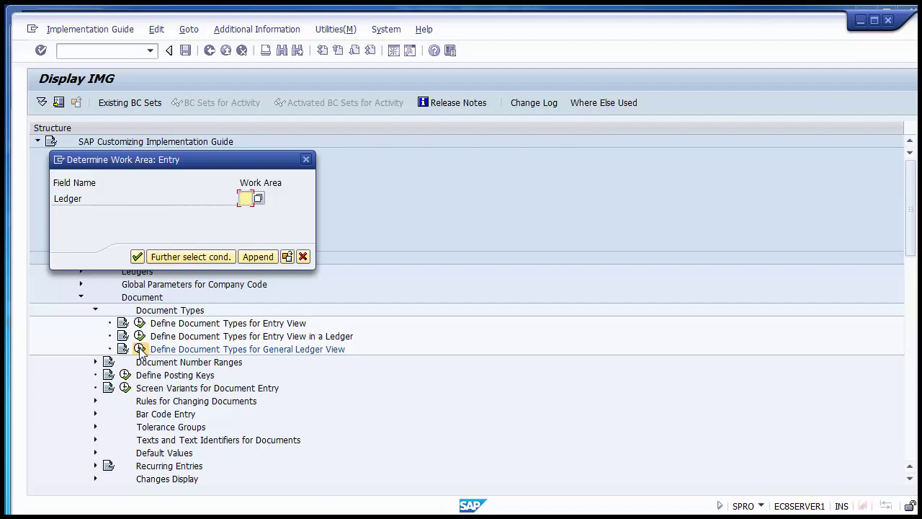
# Choose ledger A1 as the work area for Define Document Types for General Ledger View.
pyautogui.write('A')
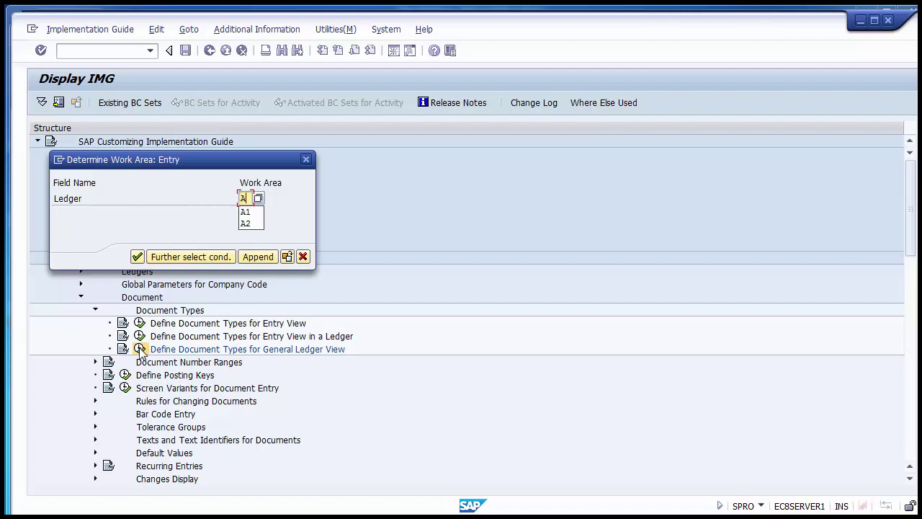
pyautogui.write('1')
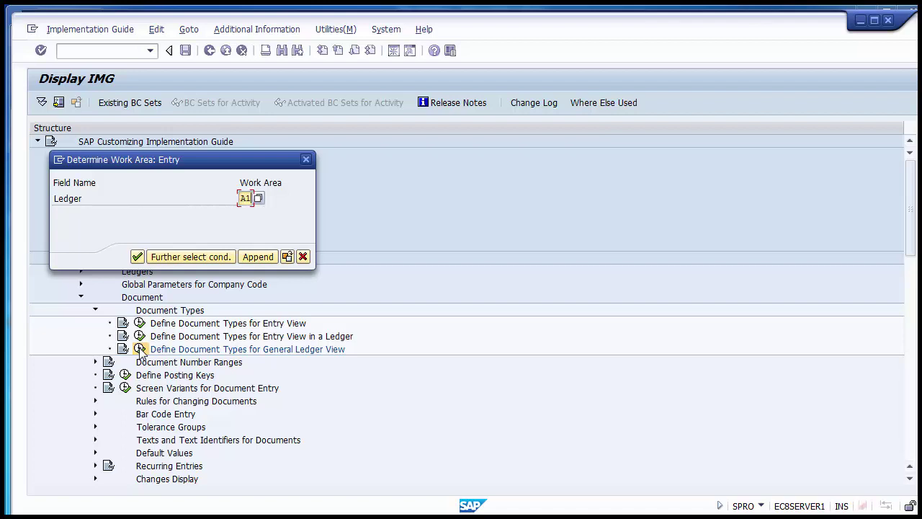
pyautogui.press('Return')
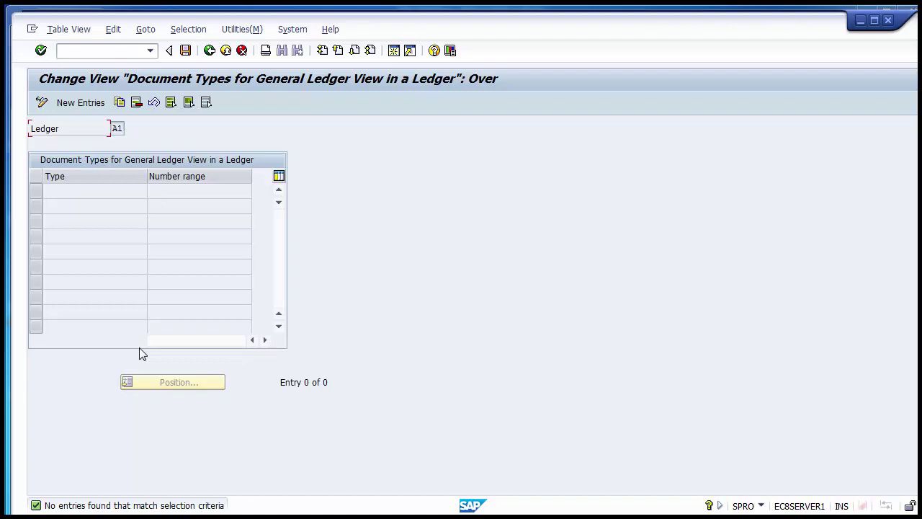
# Start a new general ledger view entry for document type AB and leave the view without saving it.
pyautogui.click(80, 105)
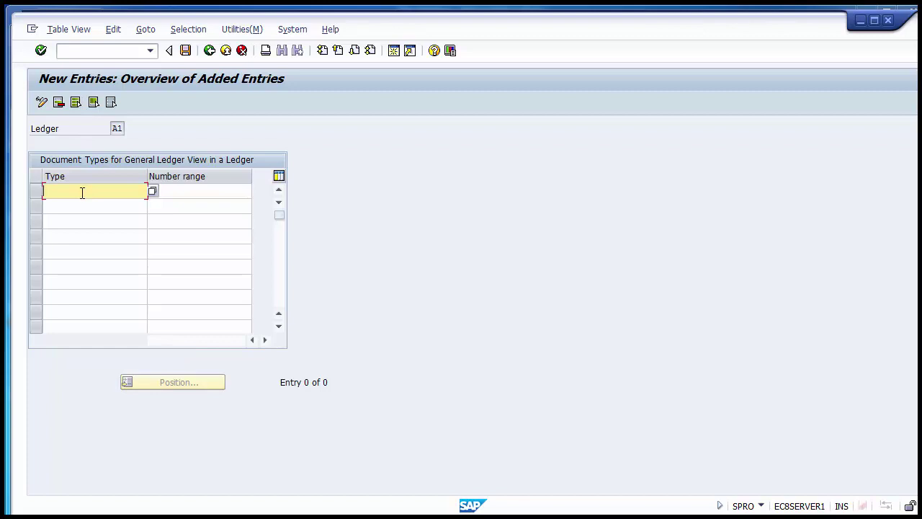
pyautogui.write('AB')
pyautogui.click(173, 189)
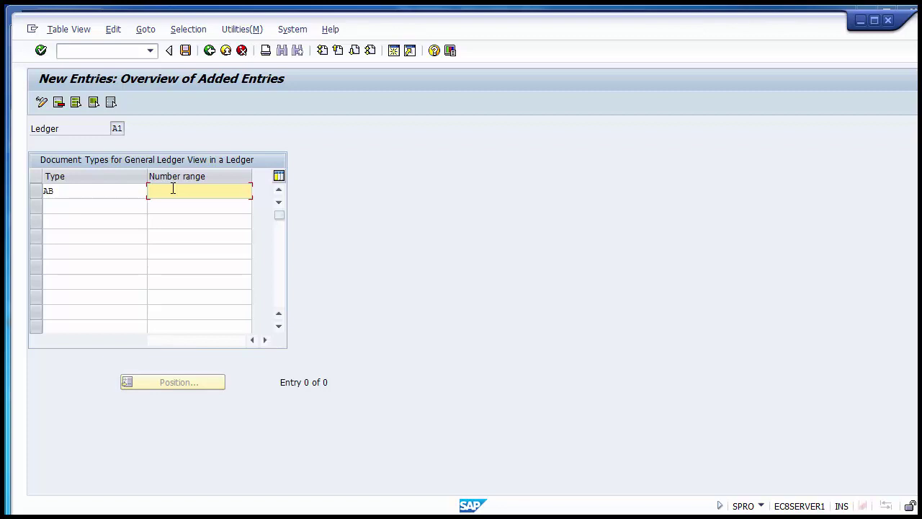
pyautogui.click(208, 54)
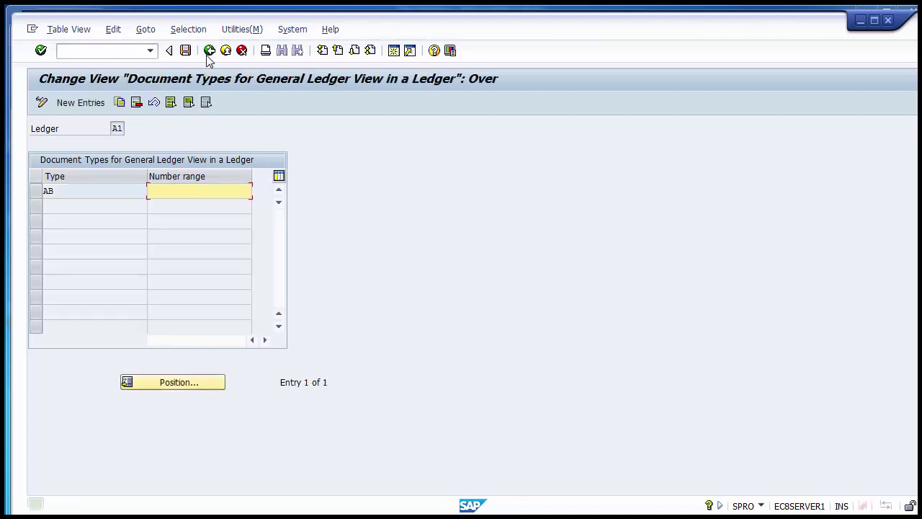
pyautogui.click(209, 52)
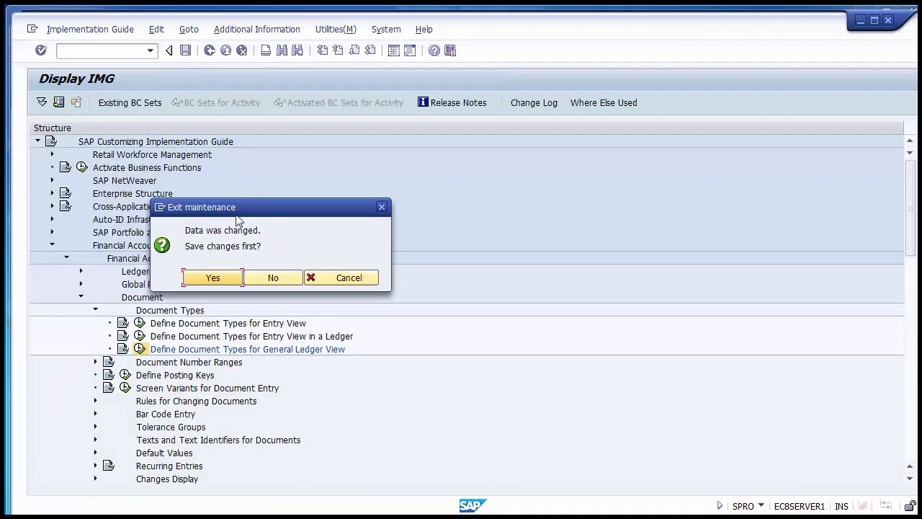
pyautogui.click(264, 281)
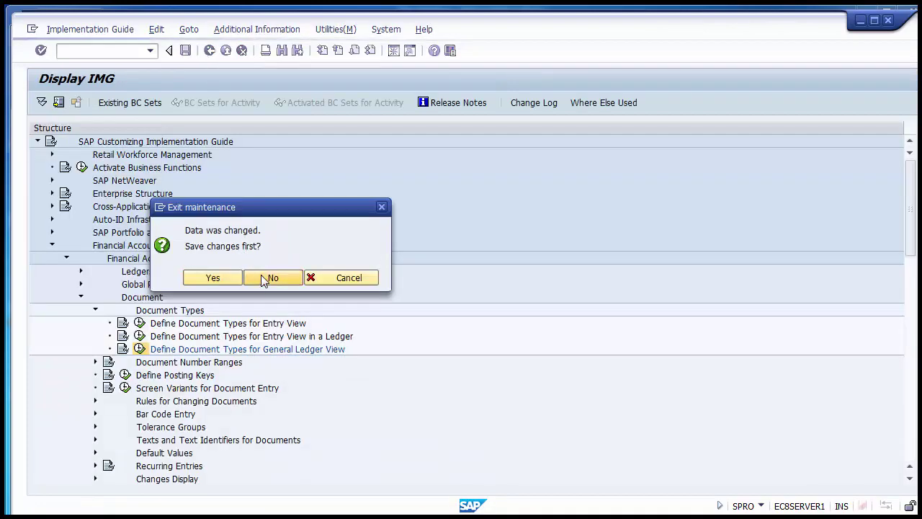
# Open Define Document Number Ranges for General Ledger View and bring up the intervals of company code 1200 for editing.
pyautogui.click(204, 366)
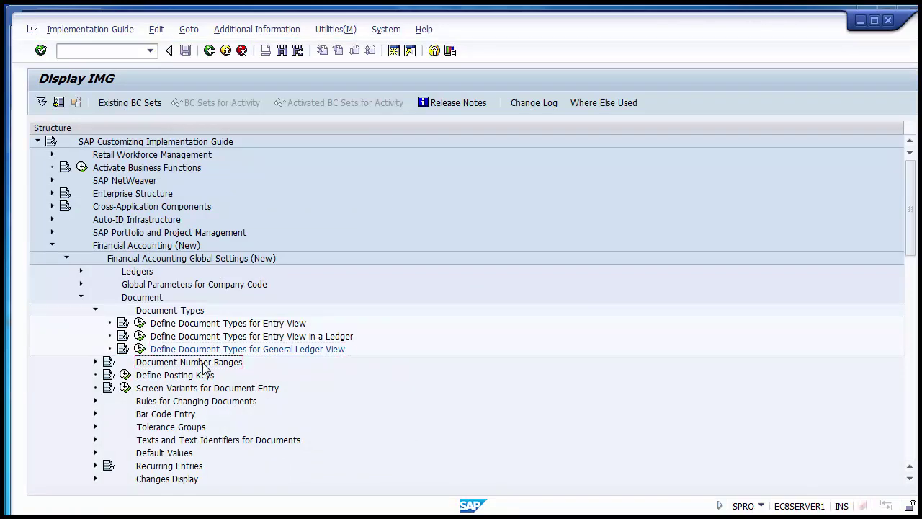
pyautogui.click(96, 362)
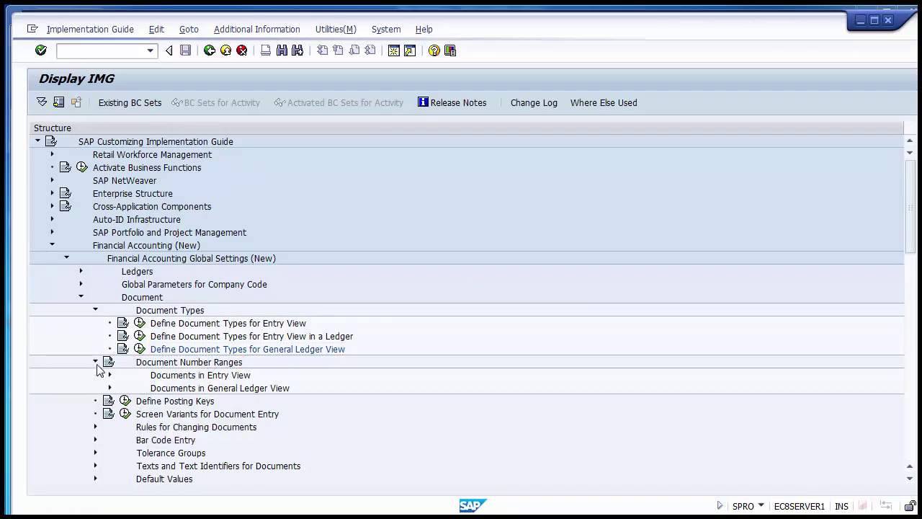
pyautogui.click(165, 393)
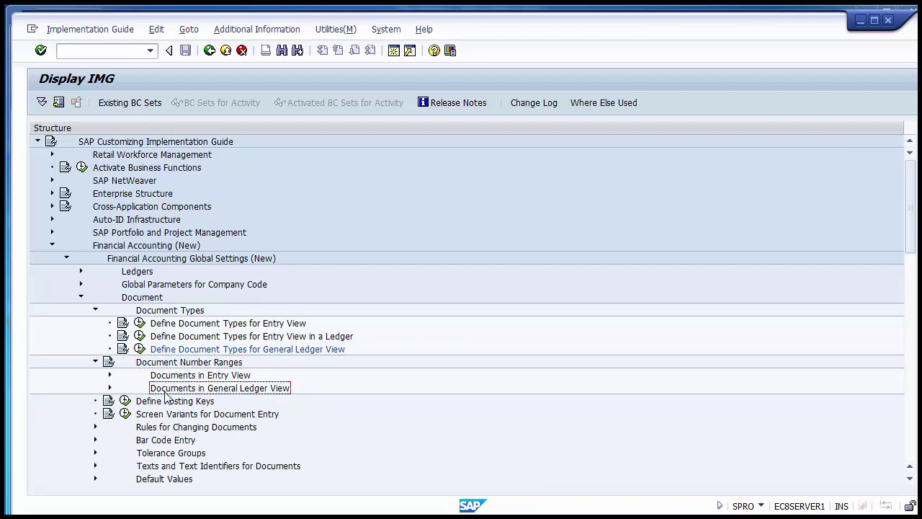
pyautogui.click(110, 388)
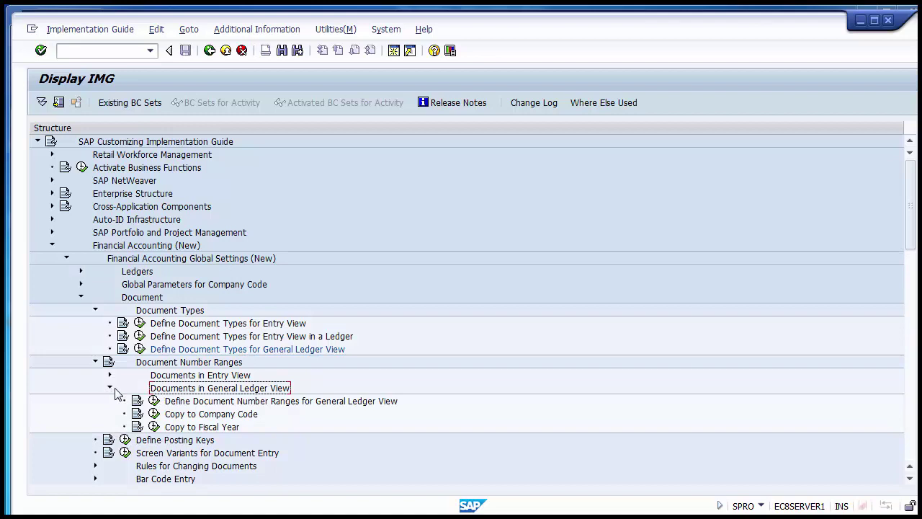
pyautogui.click(192, 405)
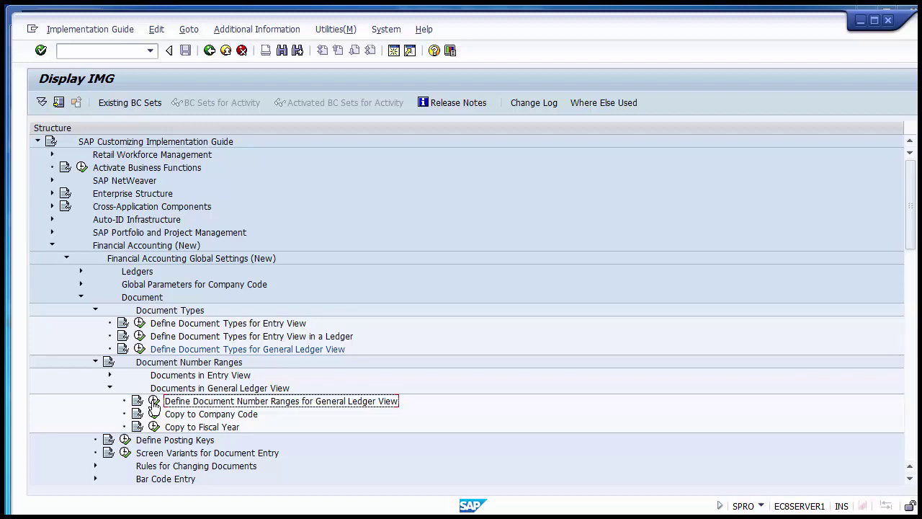
pyautogui.click(153, 401)
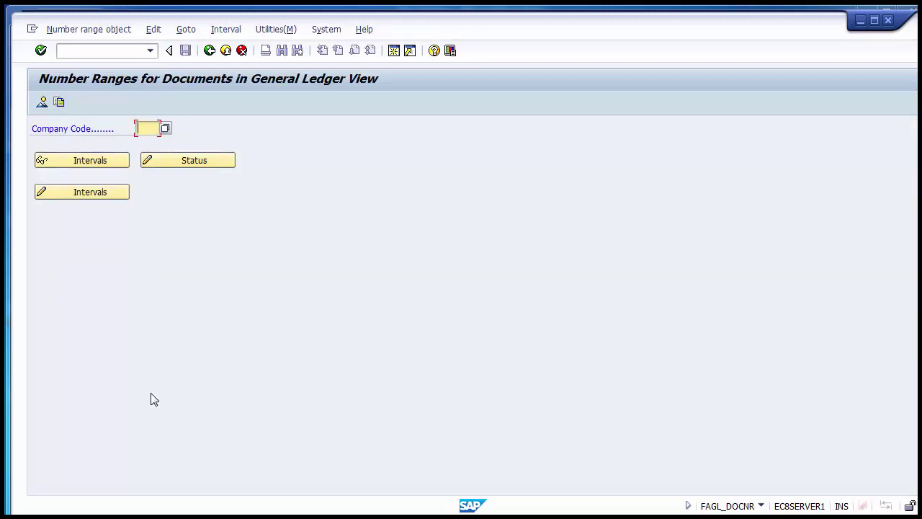
pyautogui.write('1200')
pyautogui.click(95, 192)
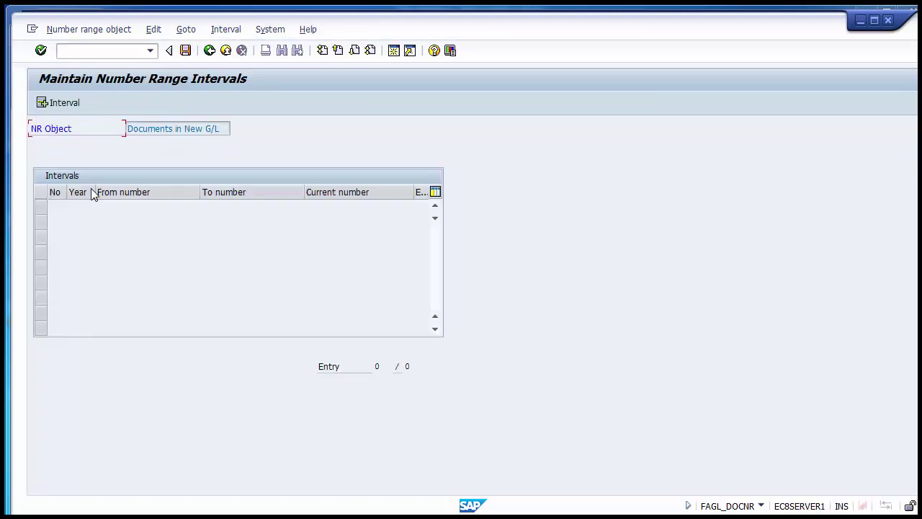
# Start a new number range interval for company code 1200 with number 01 and year 2015.
pyautogui.click(62, 102)
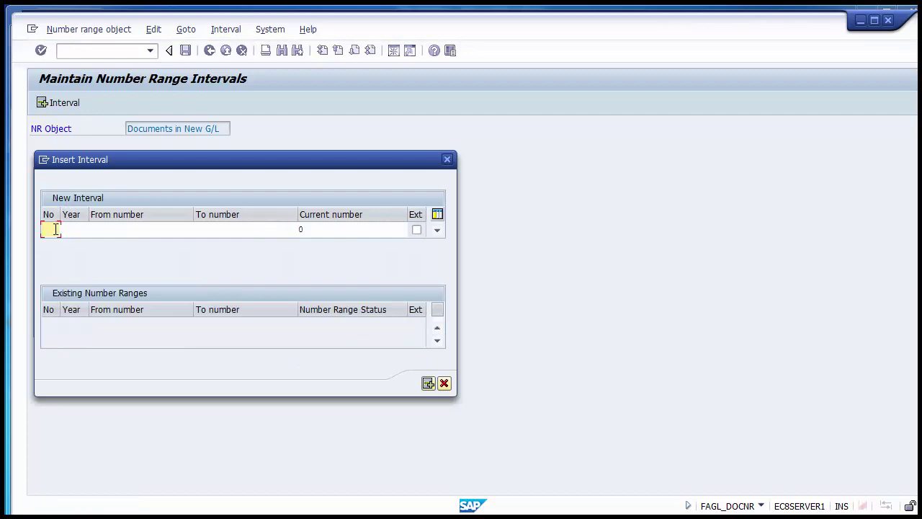
pyautogui.write('01')
pyautogui.press('Tab')
pyautogui.write('2015')
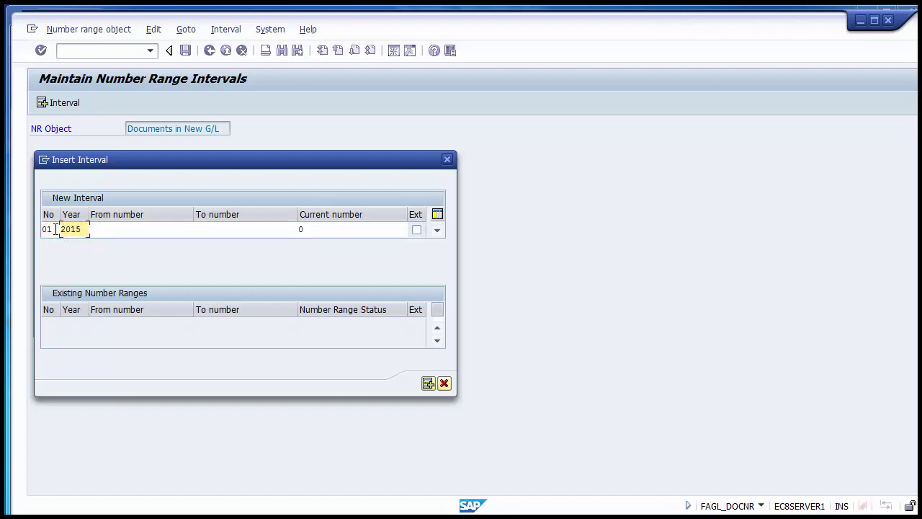
pyautogui.press('Tab')
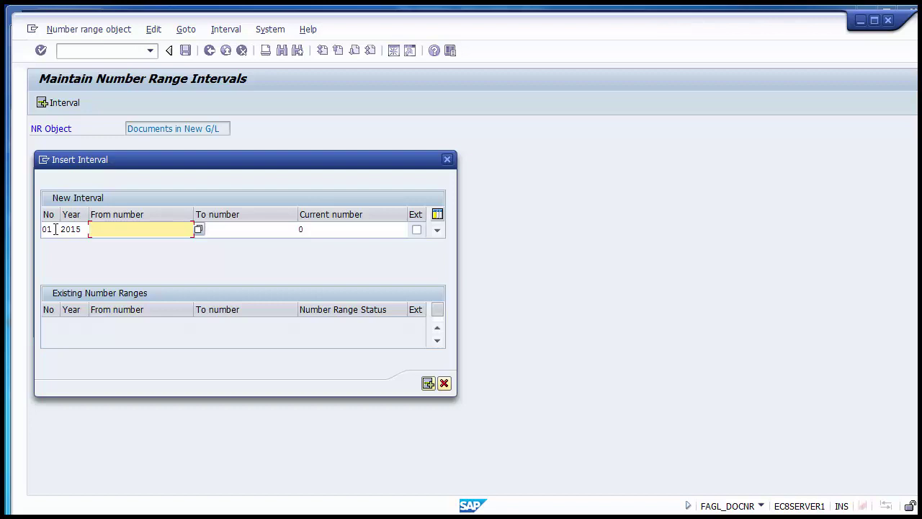
# Set the interval's range from 900000 to 900999 and insert it into the interval list.
pyautogui.write('9')
pyautogui.press('Down')
pyautogui.press('Return')
pyautogui.press('Tab')
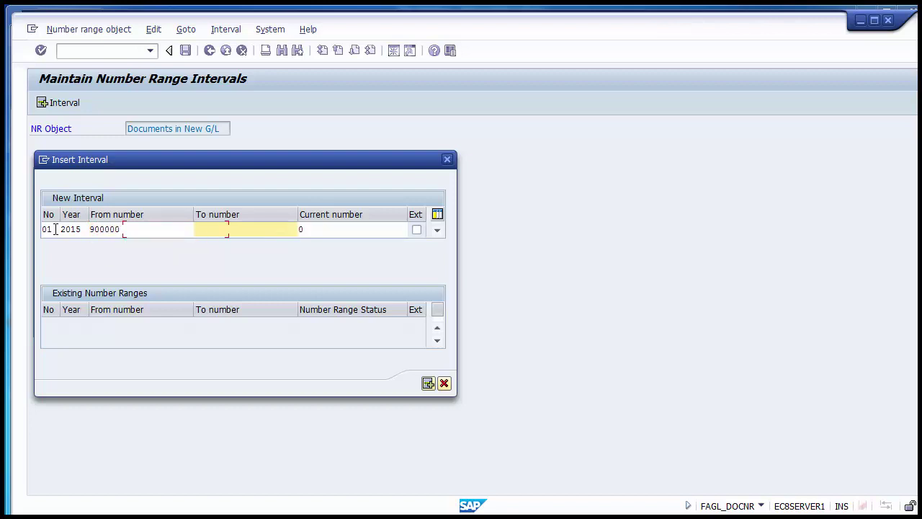
pyautogui.write('9')
pyautogui.press('Down')
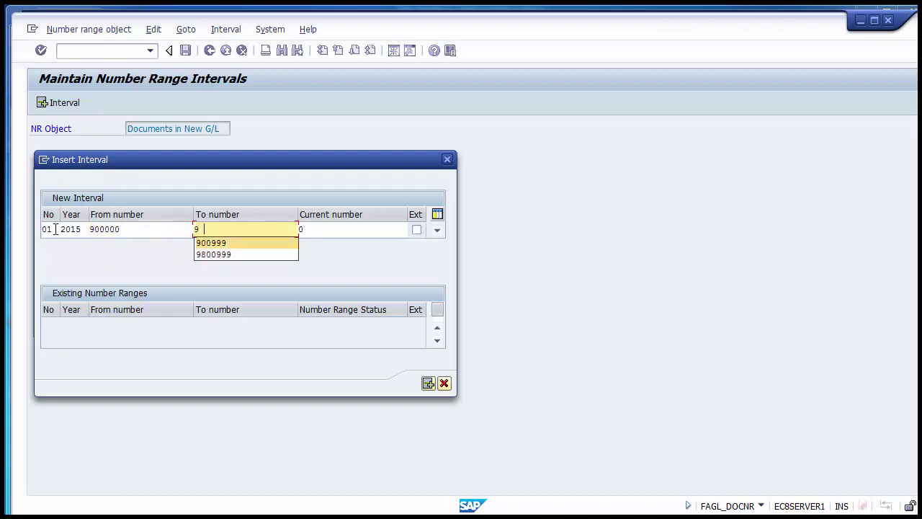
pyautogui.press('Return')
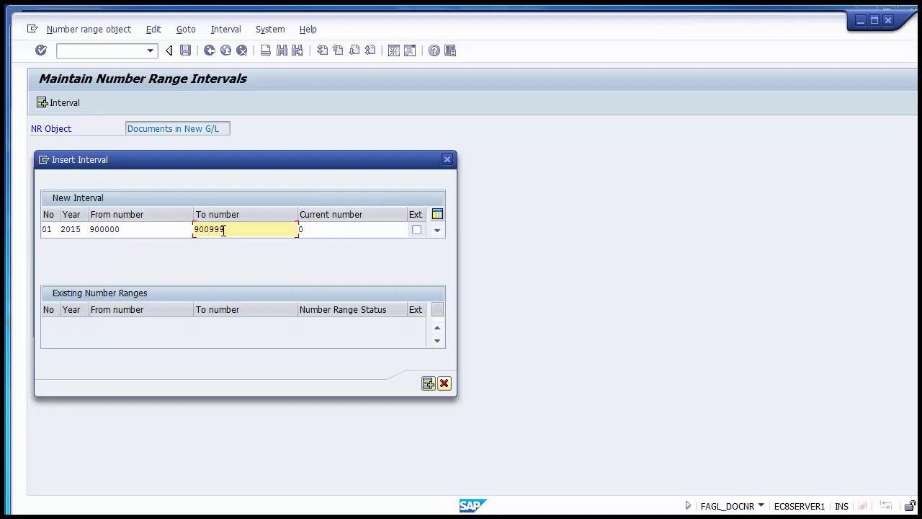
pyautogui.moveTo(237, 229); pyautogui.dragTo(91, 238)
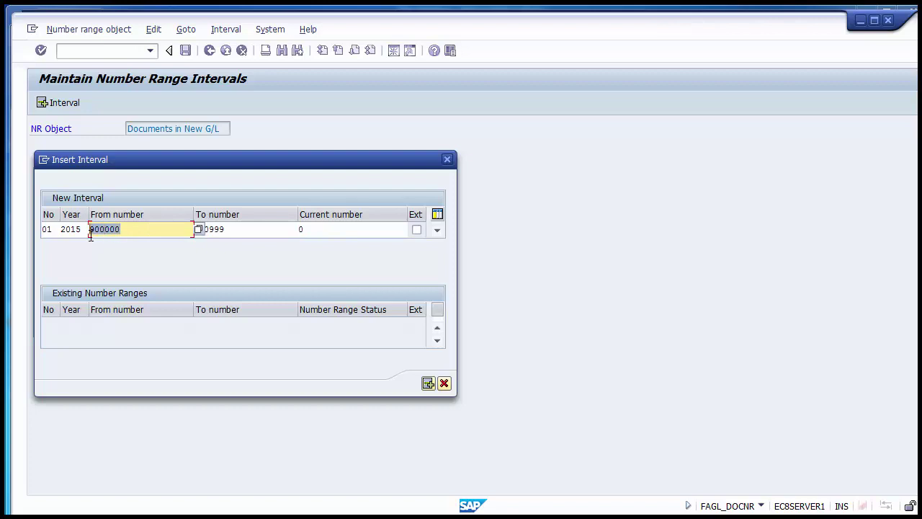
pyautogui.click(428, 384)
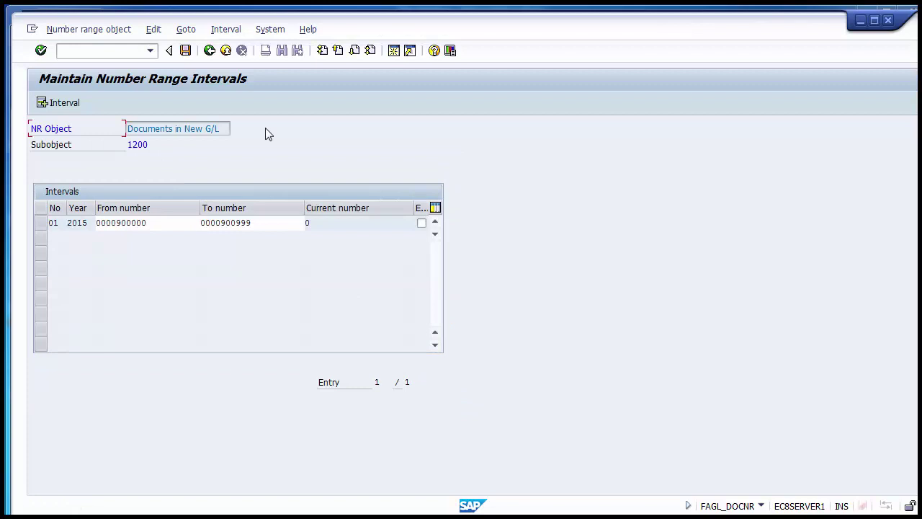
# Save the number range intervals, acknowledge the transport notice, and return to the implementation guide.
pyautogui.click(185, 49)
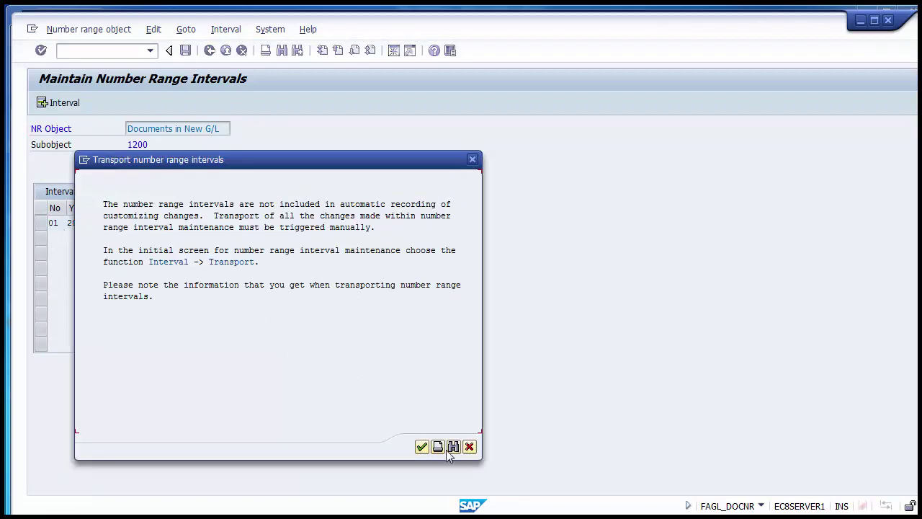
pyautogui.click(422, 447)
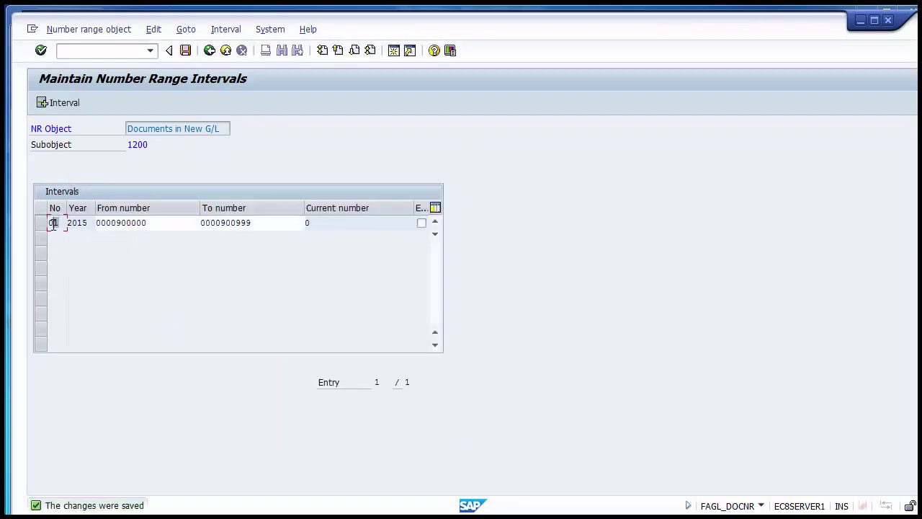
pyautogui.click(210, 51)
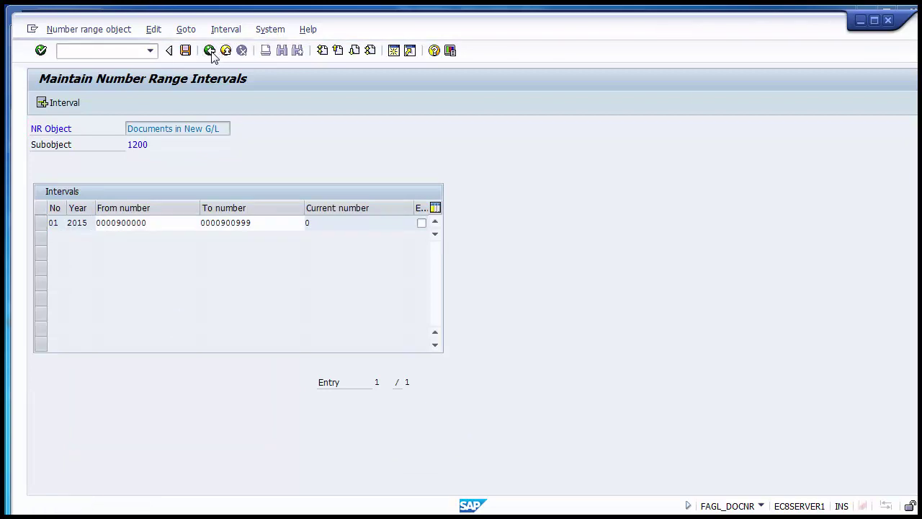
pyautogui.click(210, 50)
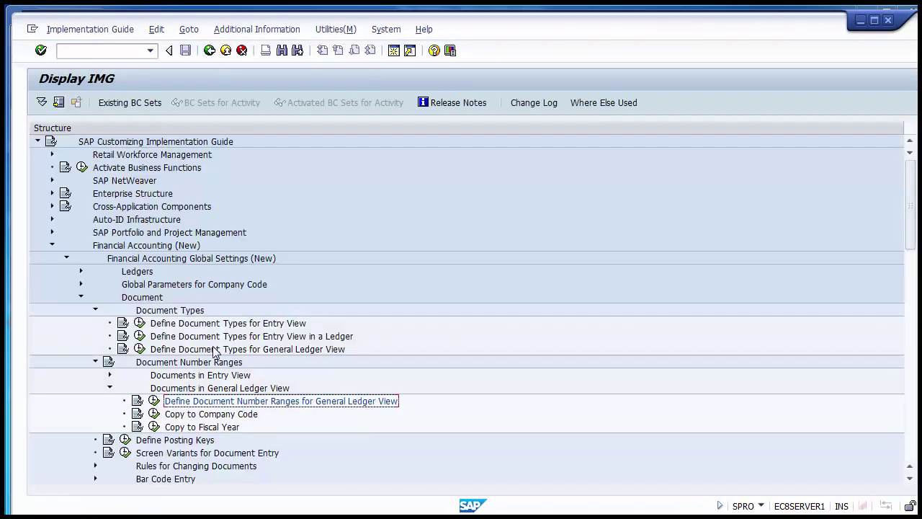
# Open Define Document Types for General Ledger View with ledger A1 as the work area.
pyautogui.click(214, 351)
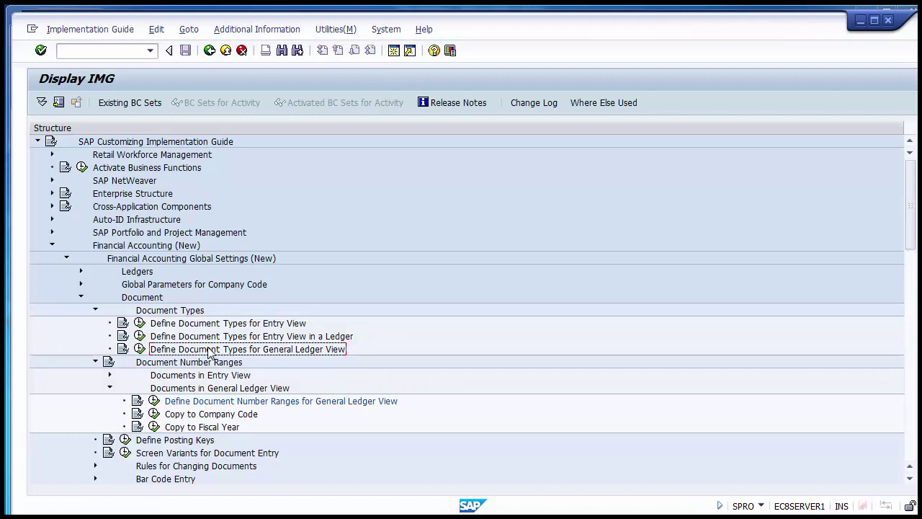
pyautogui.click(140, 348)
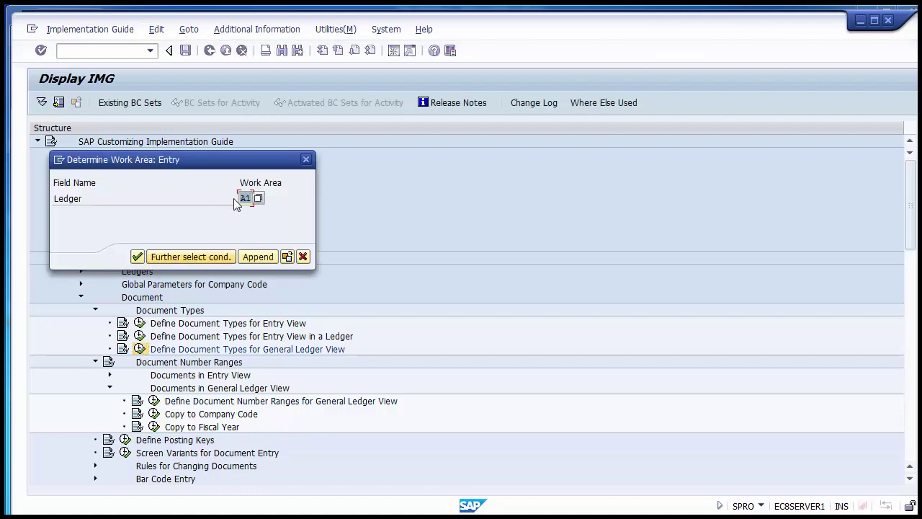
pyautogui.click(137, 256)
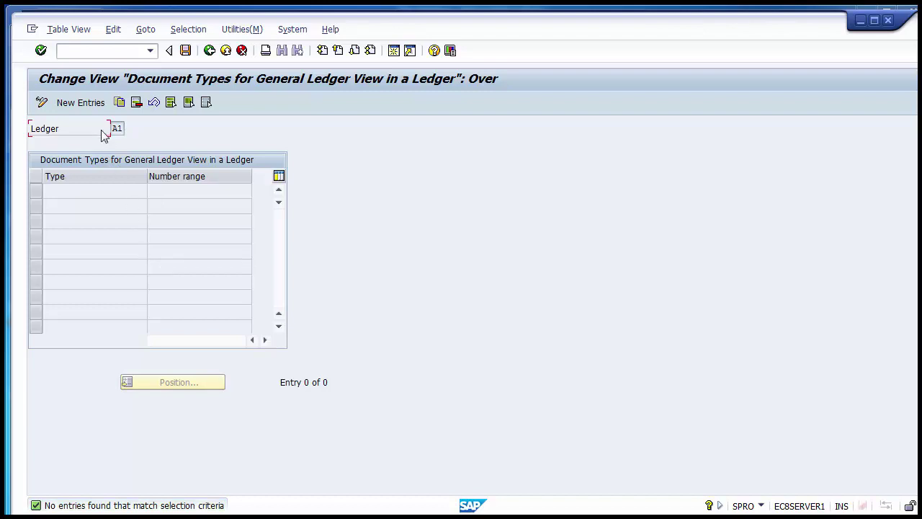
# Add a new entry for ledger A1 that assigns document type AB to number range 01.
pyautogui.click(88, 105)
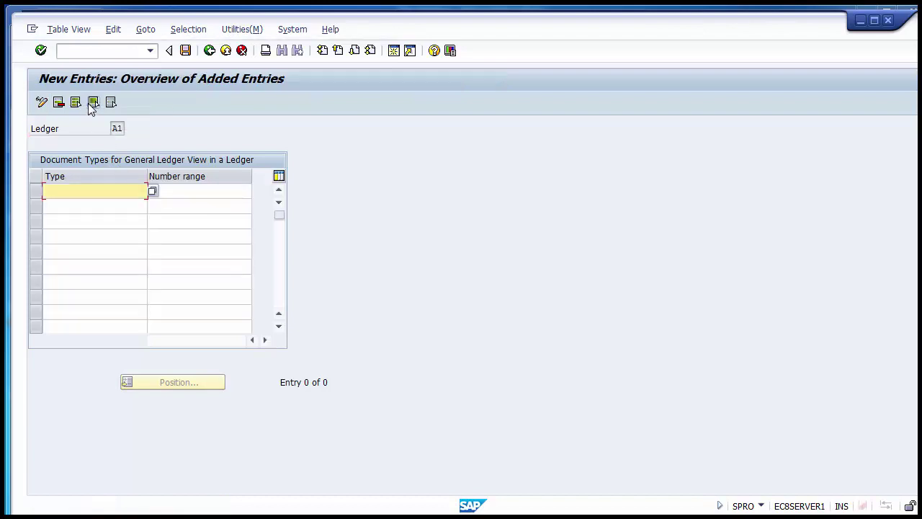
pyautogui.press('BackSpace')
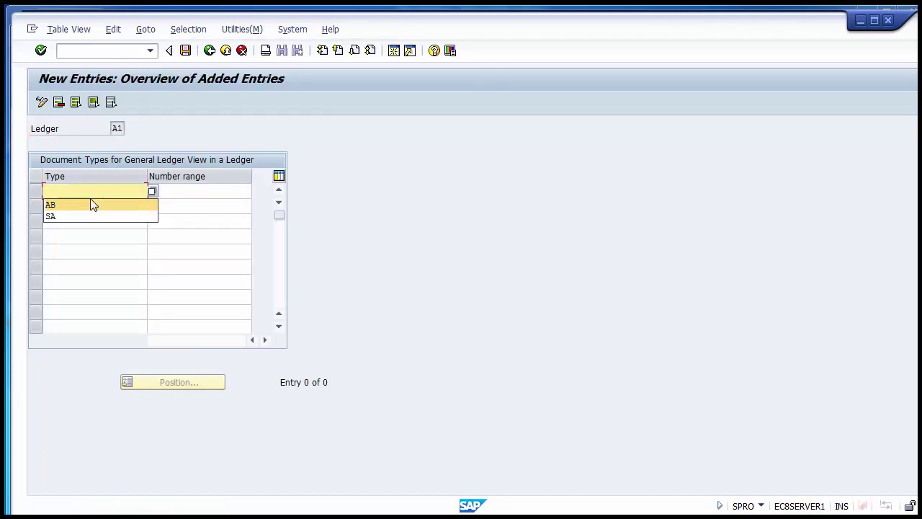
pyautogui.click(92, 205)
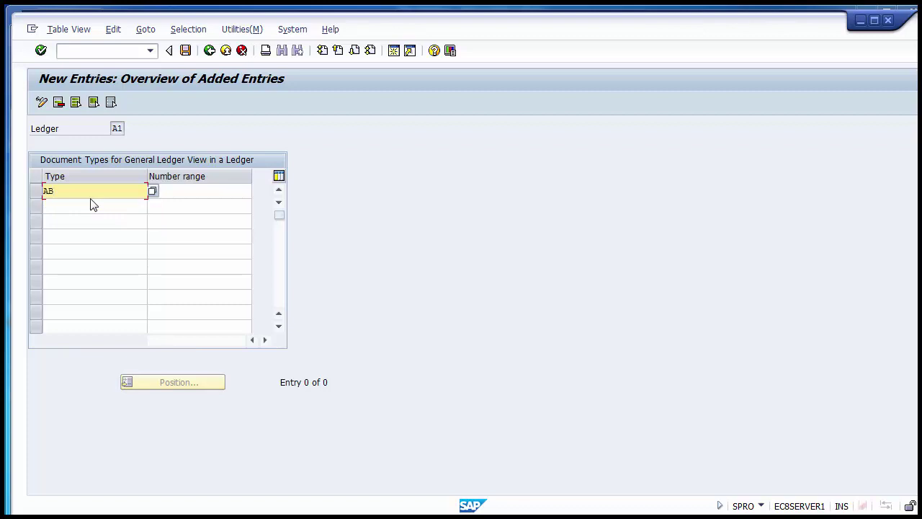
pyautogui.moveTo(74, 192); pyautogui.dragTo(39, 189)
pyautogui.click(198, 198)
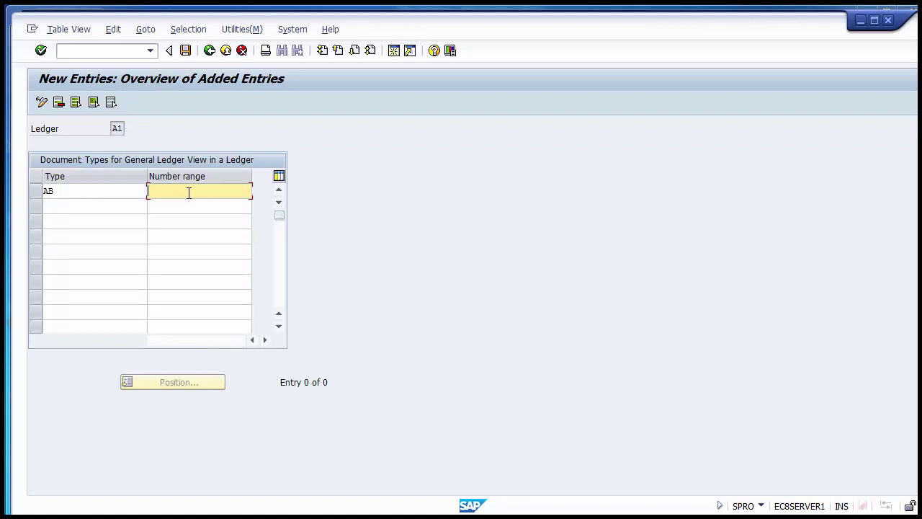
pyautogui.write('01')
pyautogui.click(134, 191)
pyautogui.click(196, 193)
# Save the document type entry under the FI - New GL configuration customizing request and return to the implementation guide.
pyautogui.click(185, 50)
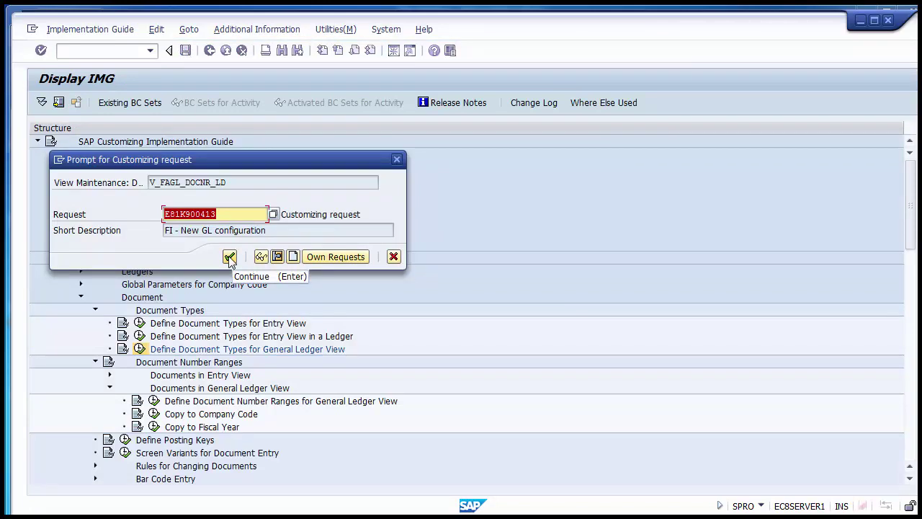
pyautogui.click(229, 258)
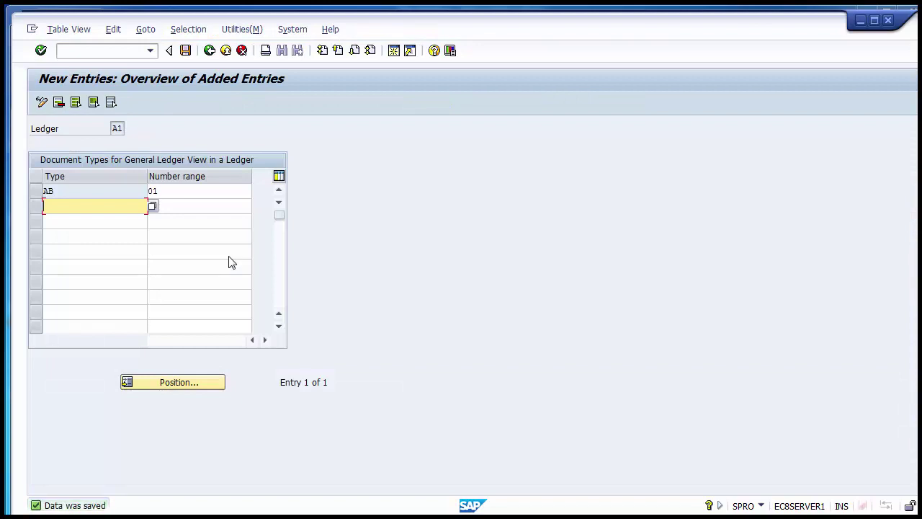
pyautogui.click(210, 51)
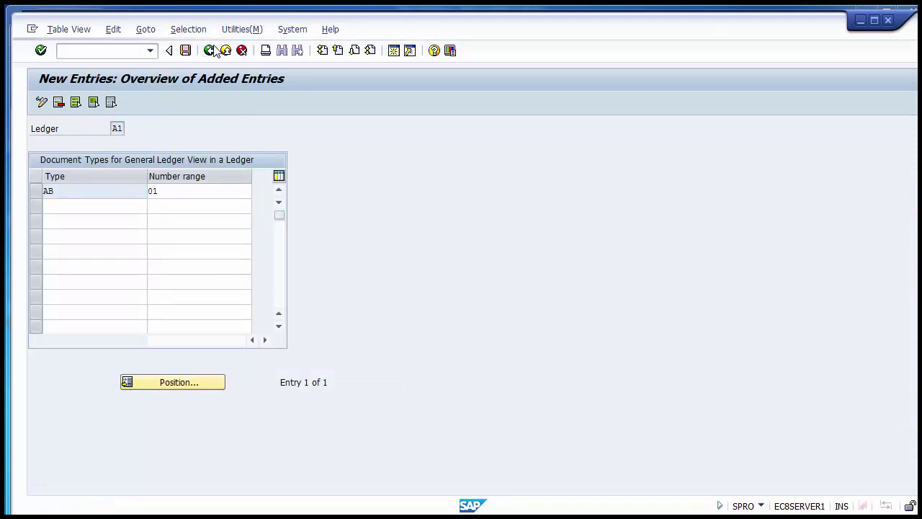
pyautogui.click(209, 50)
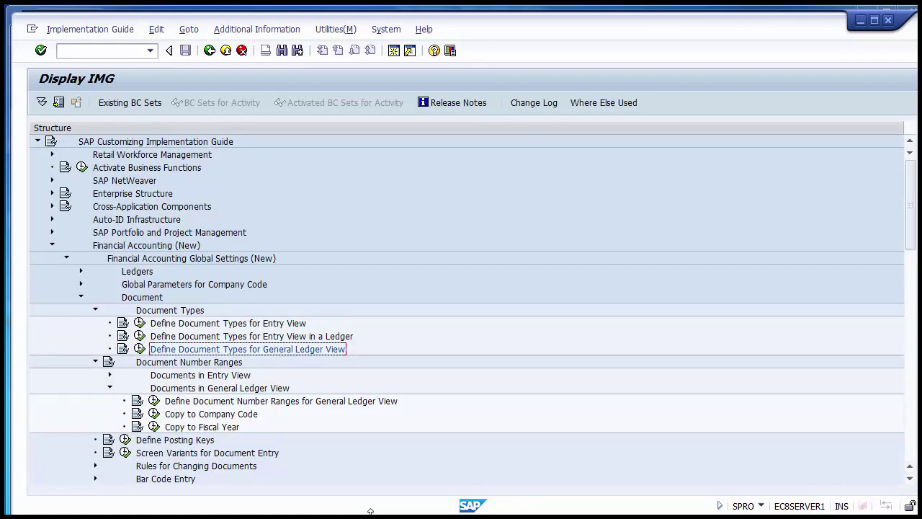
# Switch to the New GL_Been presentation in PowerPoint and examine the IMG menu path on the Define Segment slide.
pyautogui.click(339, 468)
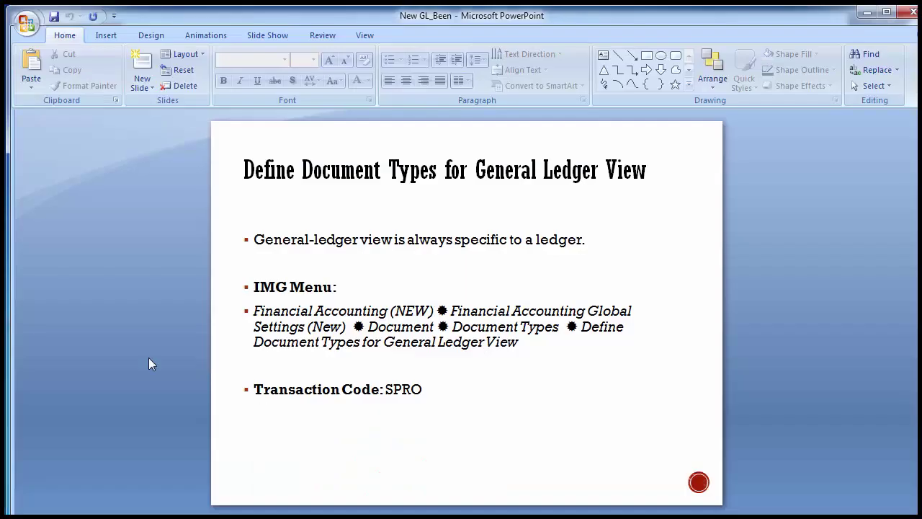
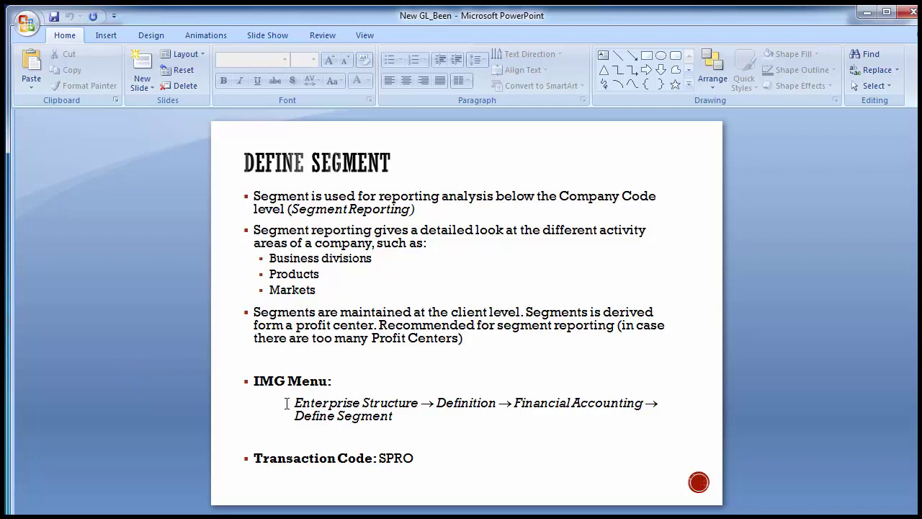
pyautogui.moveTo(287, 404)
pyautogui.mouseDown()
pyautogui.moveTo(421, 407)
pyautogui.moveTo(402, 414)
pyautogui.mouseUp()
pyautogui.click(402, 414)
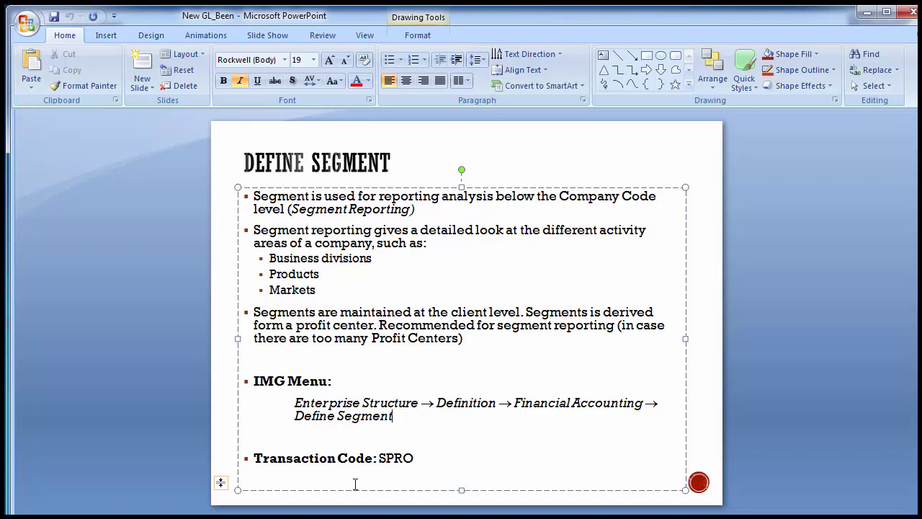
# Switch back to the SAP implementation guide and collapse the Financial Accounting (New) node.
pyautogui.moveTo(389, 509)
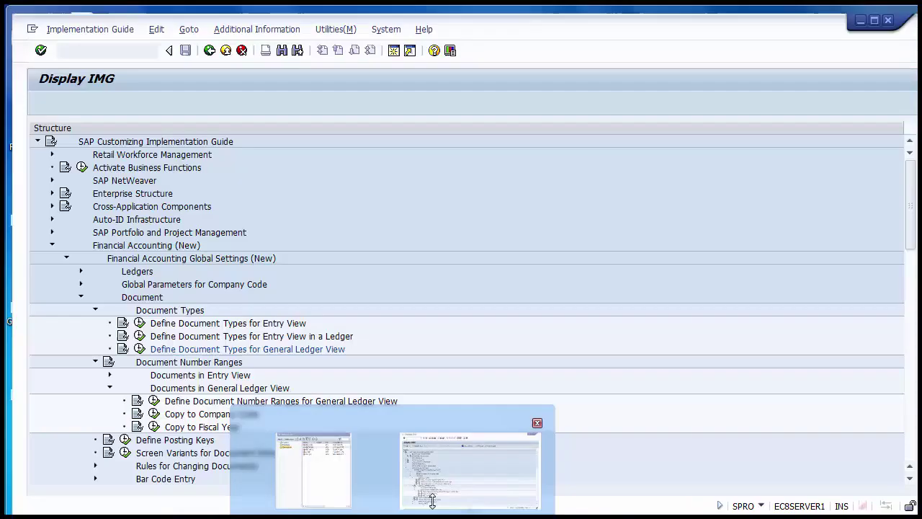
pyautogui.click(432, 501)
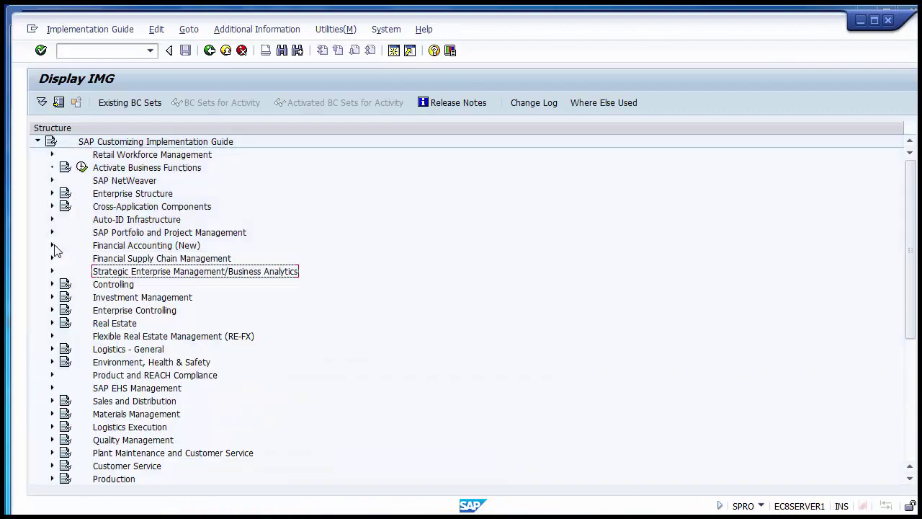
pyautogui.click(52, 245)
# Check the IMG menu path on the Define Segment slide again and expand Enterprise Structure in the SAP implementation guide.
pyautogui.hotkey('alt', 'Tab')
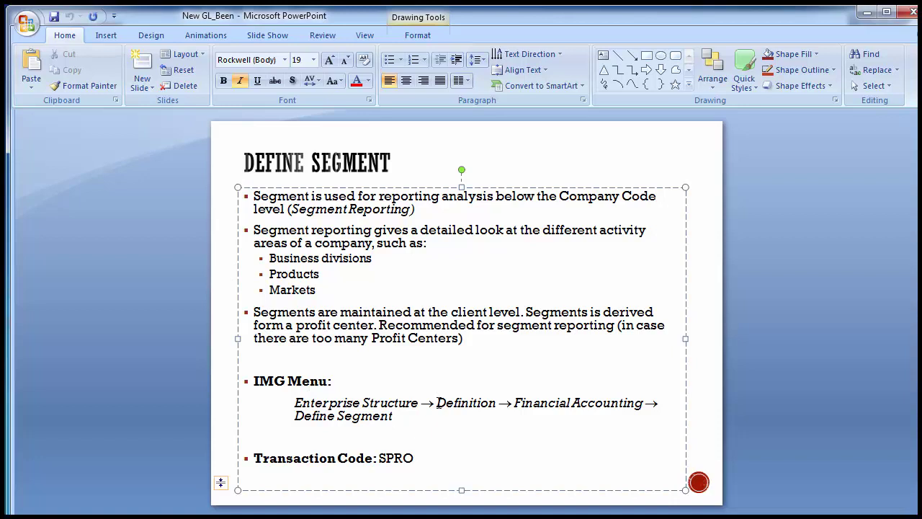
pyautogui.click(436, 402)
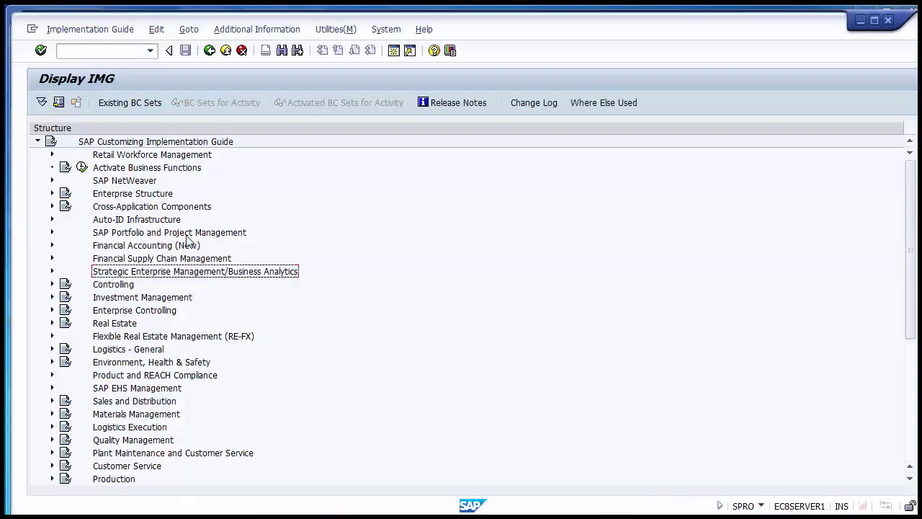
pyautogui.click(145, 199)
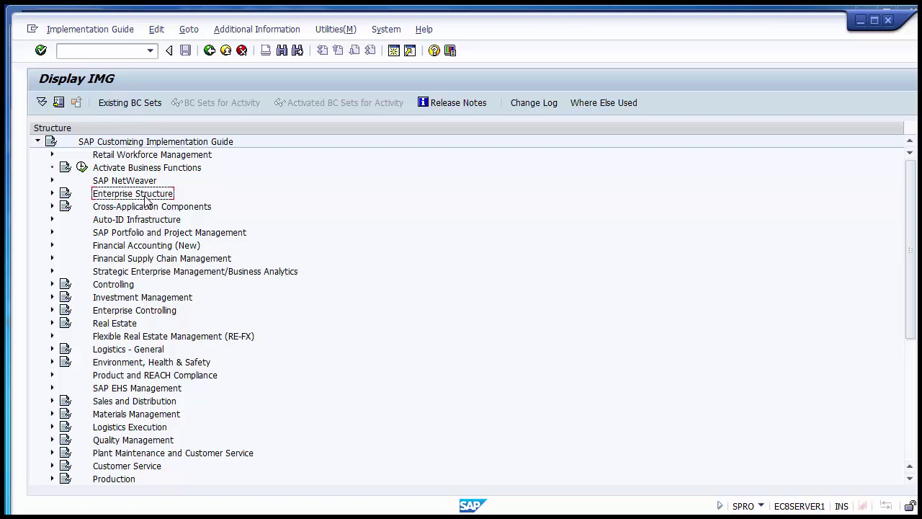
pyautogui.click(52, 194)
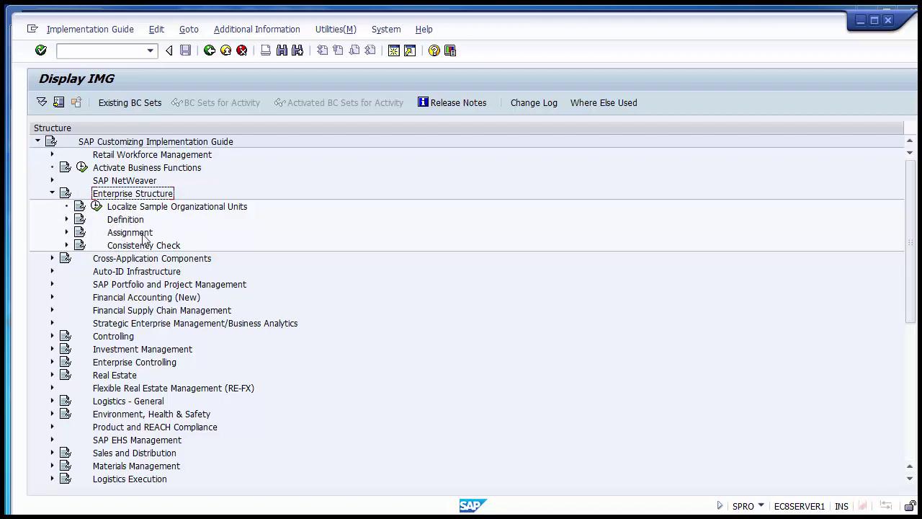
# Open the Define Segment activity under Enterprise Structure, Definition, Financial Accounting in the implementation guide.
pyautogui.click(117, 222)
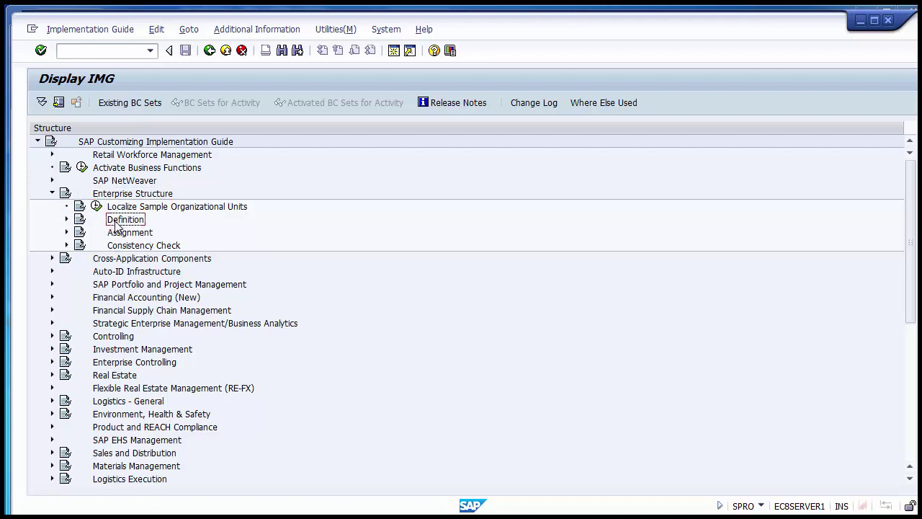
pyautogui.click(67, 220)
pyautogui.click(66, 219)
pyautogui.click(66, 220)
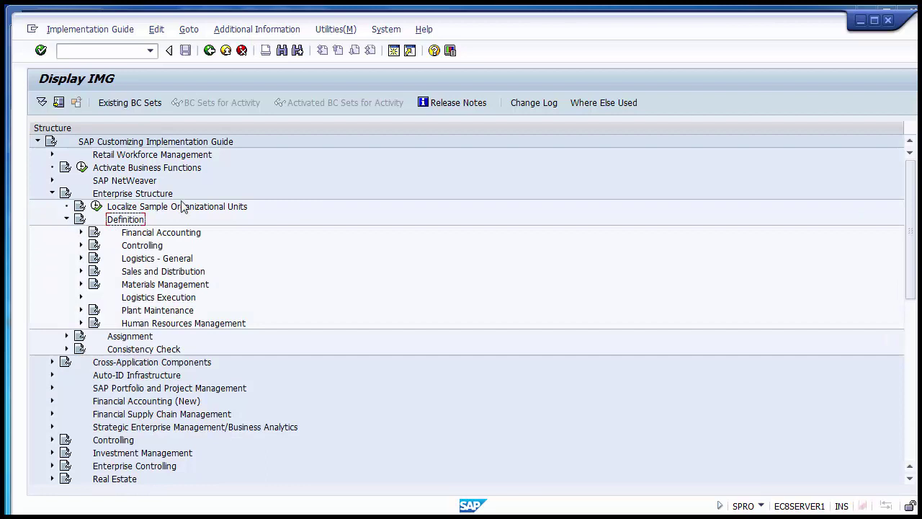
pyautogui.click(180, 235)
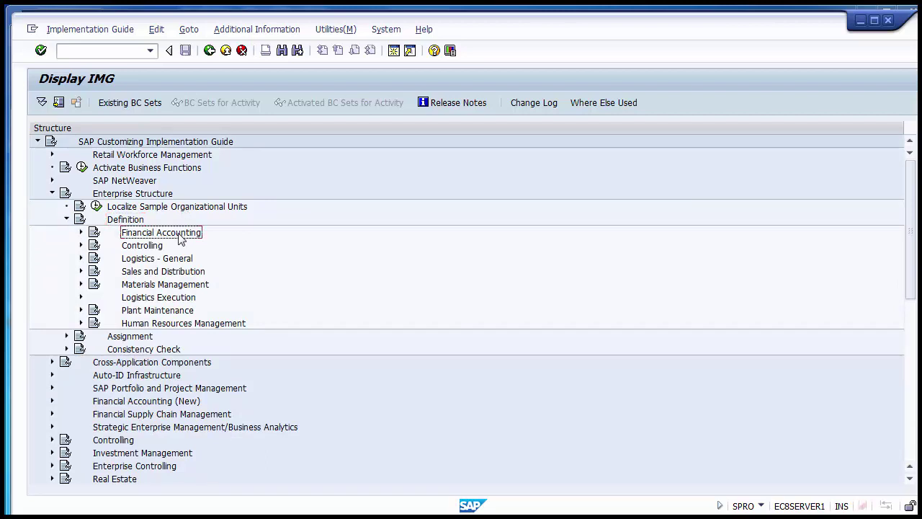
pyautogui.click(81, 232)
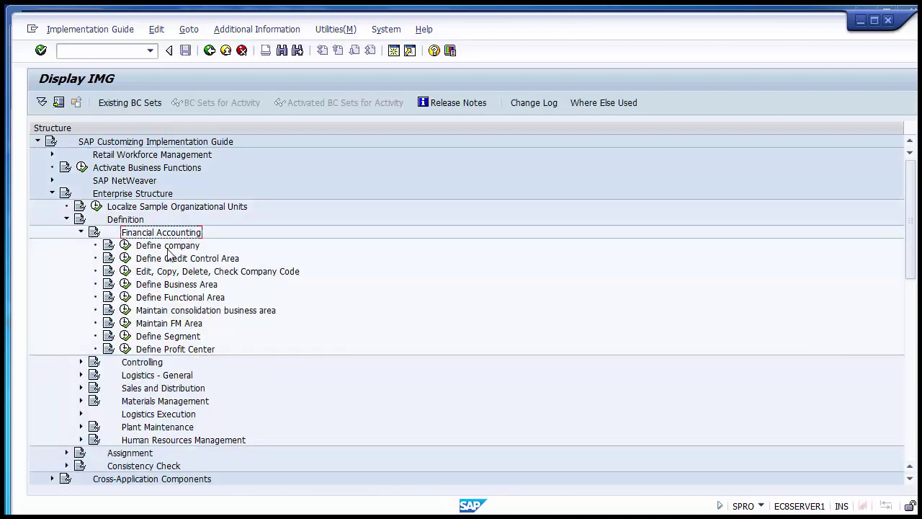
pyautogui.click(180, 337)
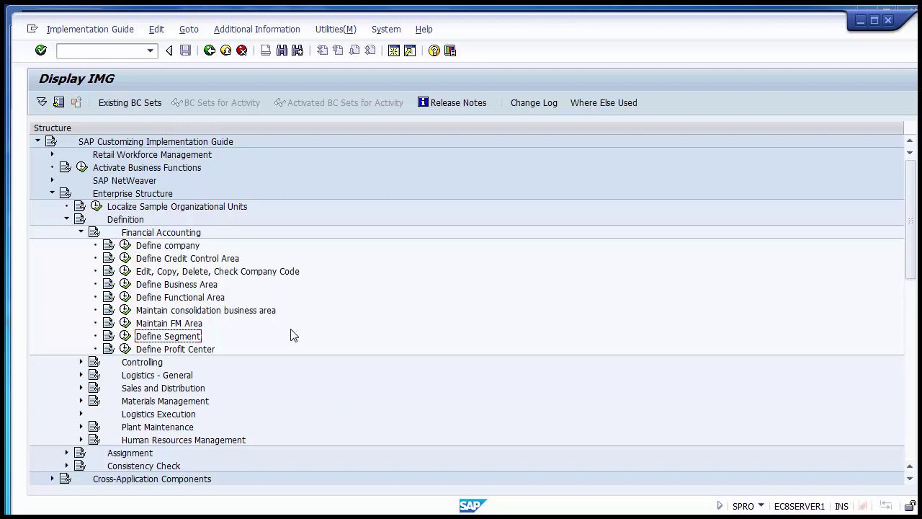
pyautogui.click(126, 336)
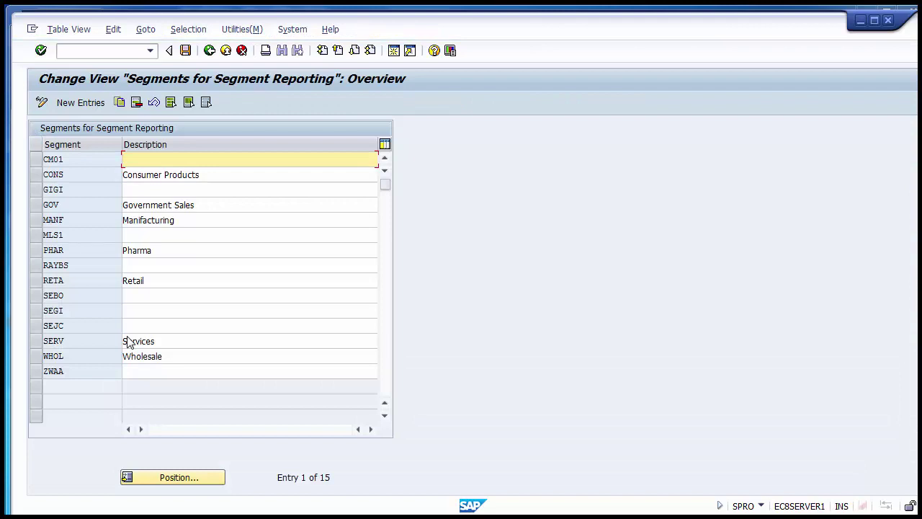
# Start new entries in the segment view and add segment 1100 with the description Telecom.
pyautogui.click(81, 103)
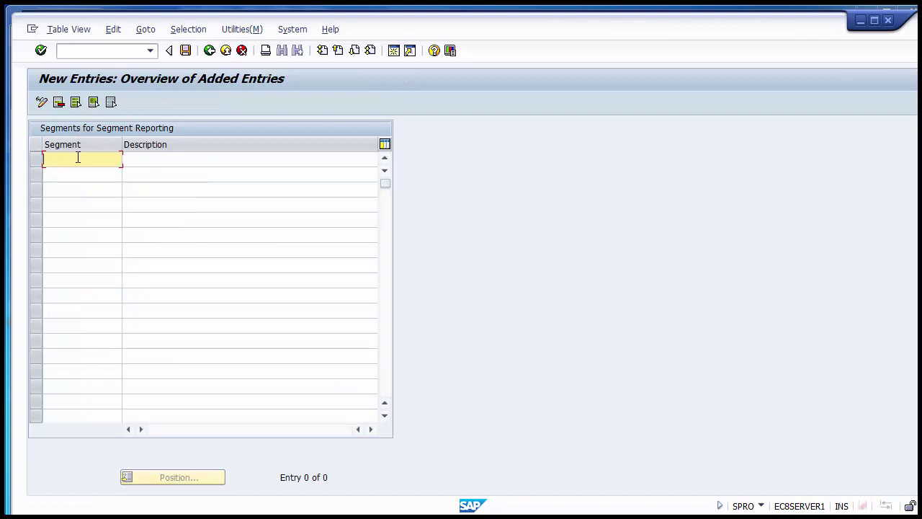
pyautogui.write('1100')
pyautogui.press('Tab')
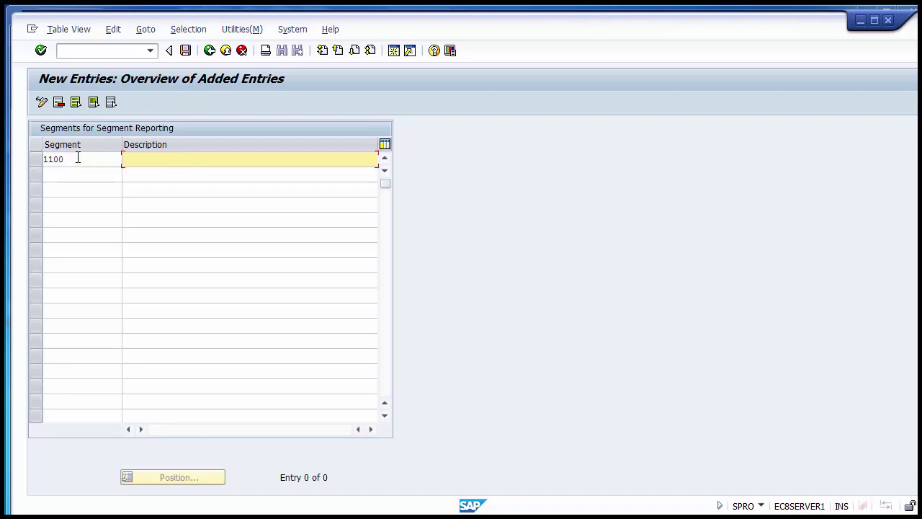
pyautogui.write('Telecom')
pyautogui.press('Tab')
# Add segment 1200 with the description Retail and segment 1300 with the description Manufacturing.
pyautogui.write('1200')
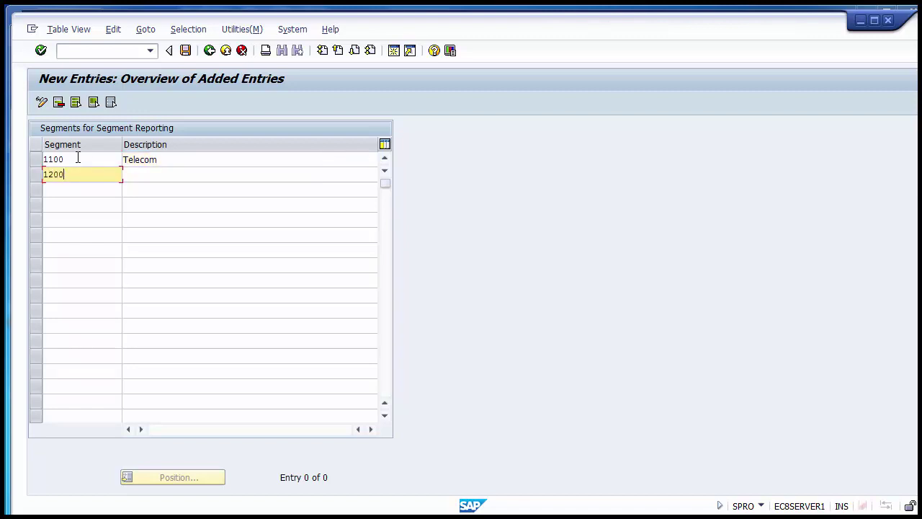
pyautogui.press('Tab')
pyautogui.write('Rt')
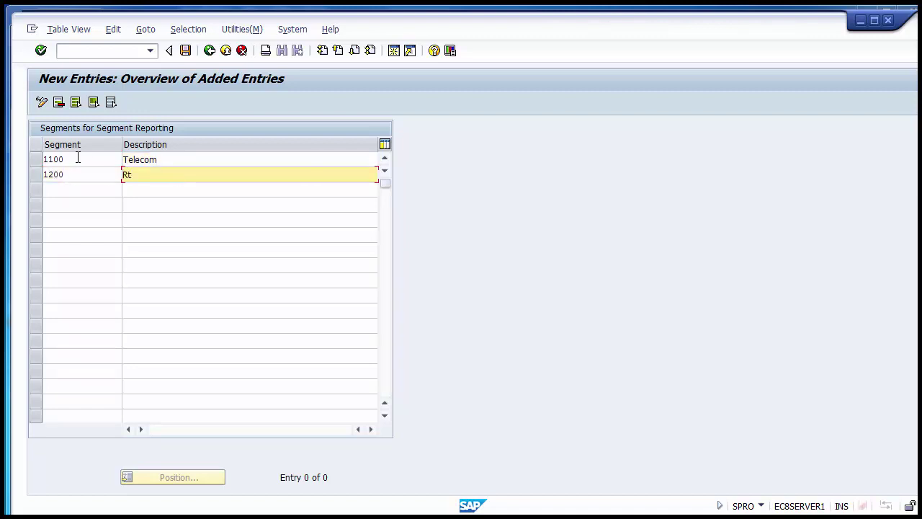
pyautogui.press('BackSpace')
pyautogui.write('etail')
pyautogui.press('Tab')
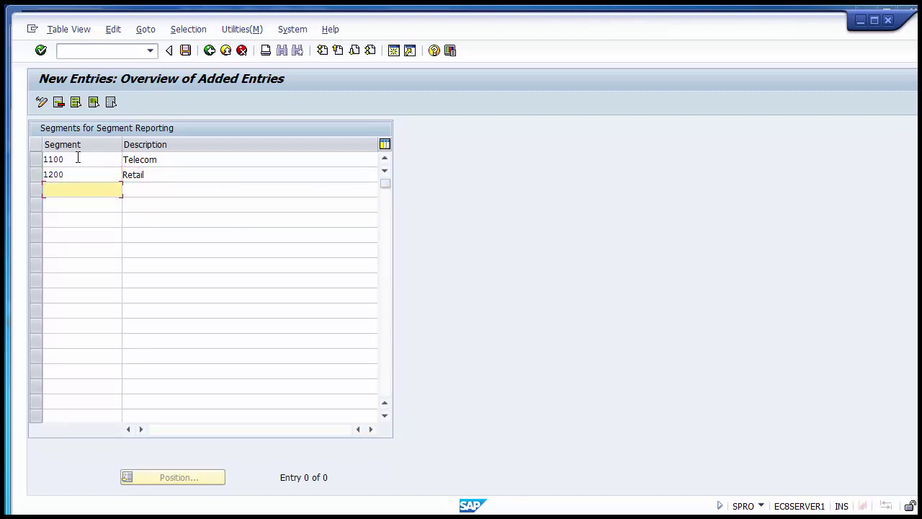
pyautogui.write('1300')
pyautogui.press('Tab')
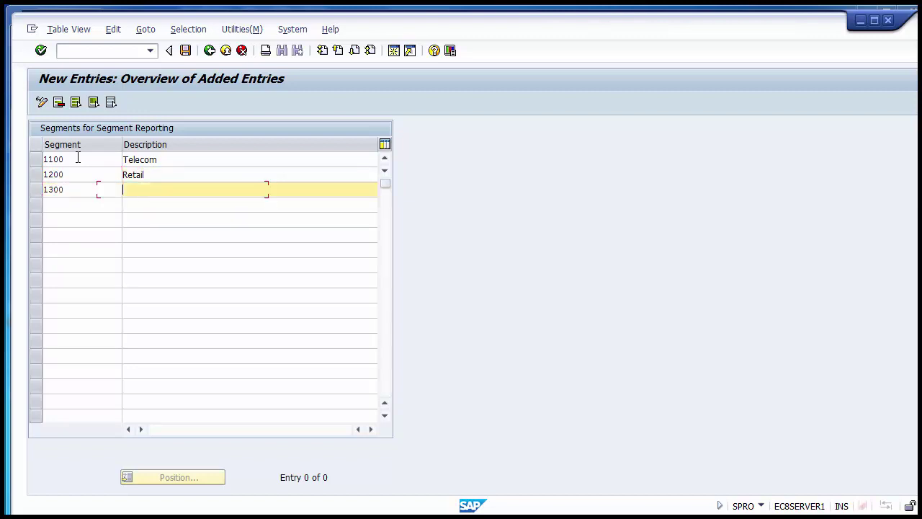
pyautogui.write('Manufacturing')
# Review the codes and descriptions of the new segment entries.
pyautogui.click(92, 159)
pyautogui.click(90, 175)
pyautogui.click(89, 189)
pyautogui.click(93, 161)
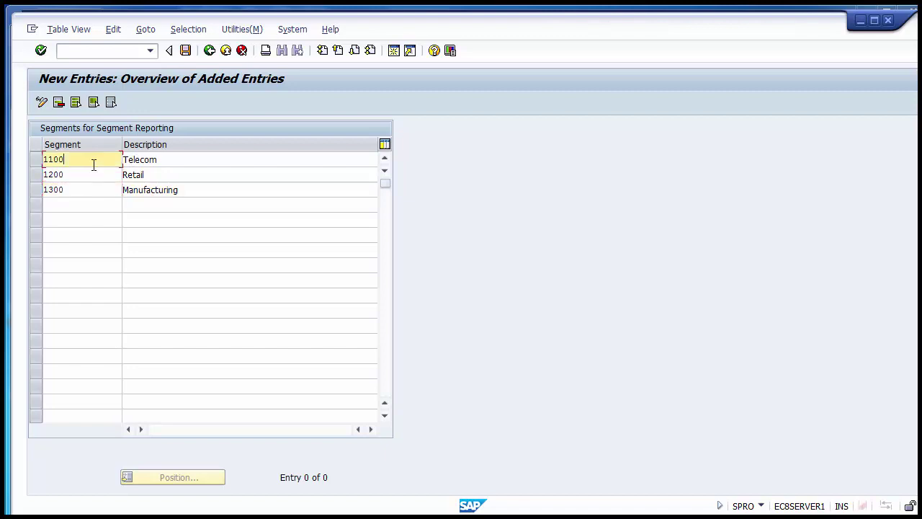
pyautogui.click(96, 178)
pyautogui.click(91, 186)
pyautogui.click(91, 177)
pyautogui.click(91, 159)
pyautogui.click(90, 175)
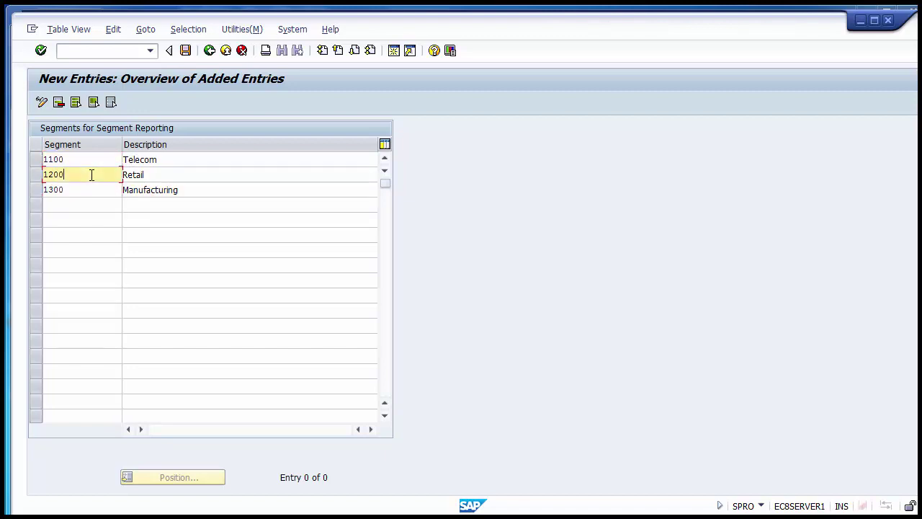
pyautogui.click(89, 188)
pyautogui.click(90, 178)
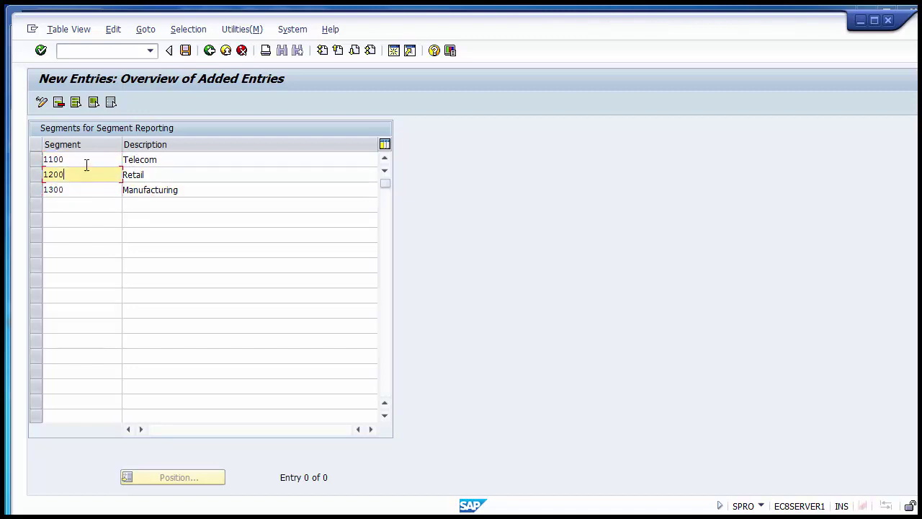
pyautogui.click(178, 162)
pyautogui.click(180, 173)
pyautogui.click(204, 189)
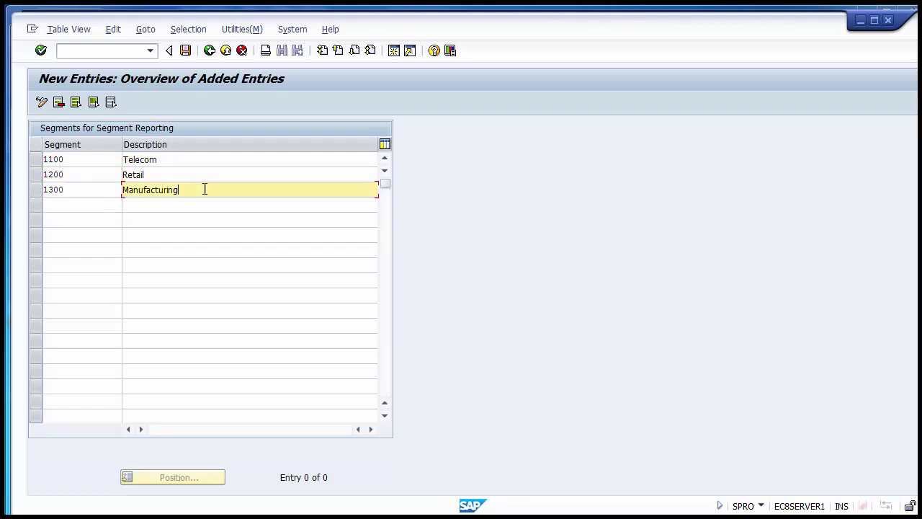
# Save the new segments under the FI - New GL configuration customizing request and return to the segment overview.
pyautogui.click(185, 50)
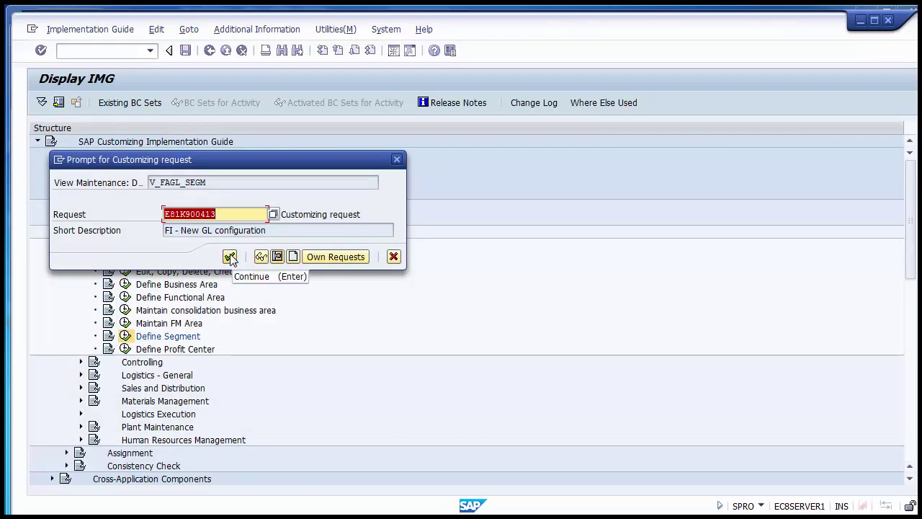
pyautogui.click(229, 257)
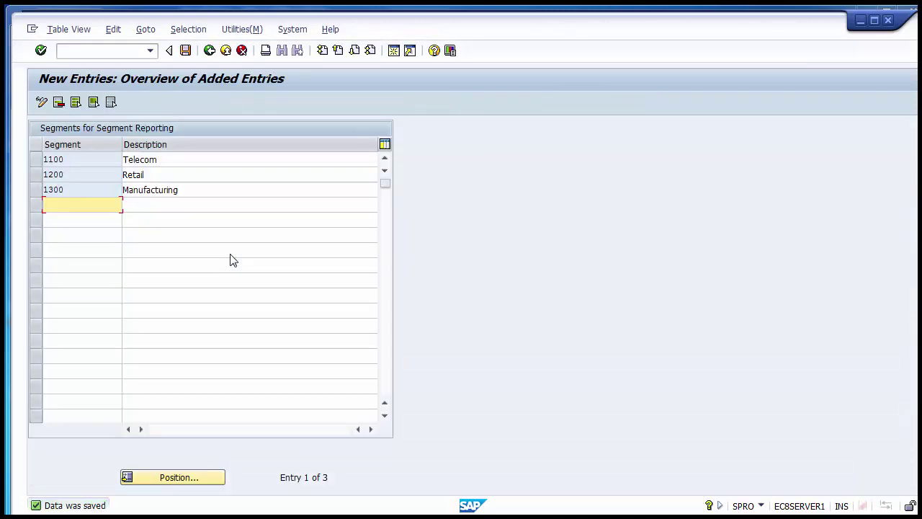
pyautogui.click(209, 52)
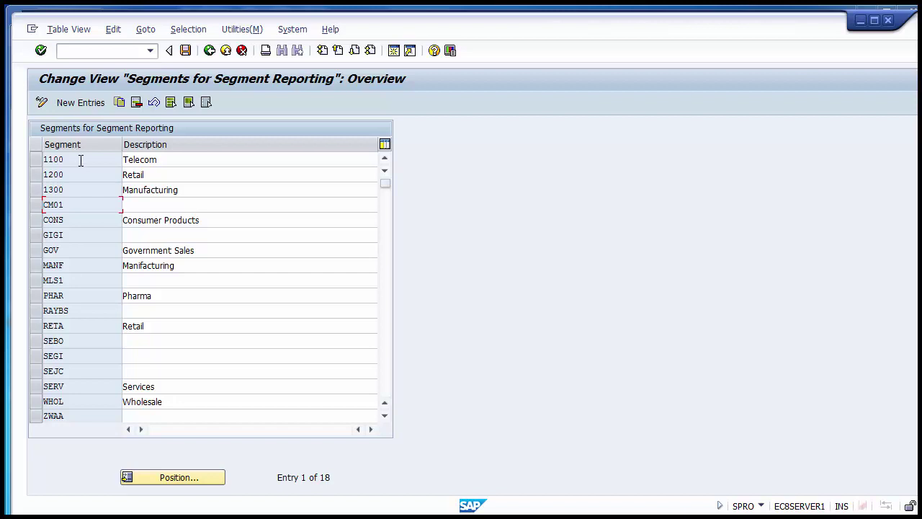
# Examine the descriptions of the existing segments through to the end of the overview and return to its first entry.
pyautogui.click(210, 249)
pyautogui.moveTo(210, 250); pyautogui.dragTo(115, 255)
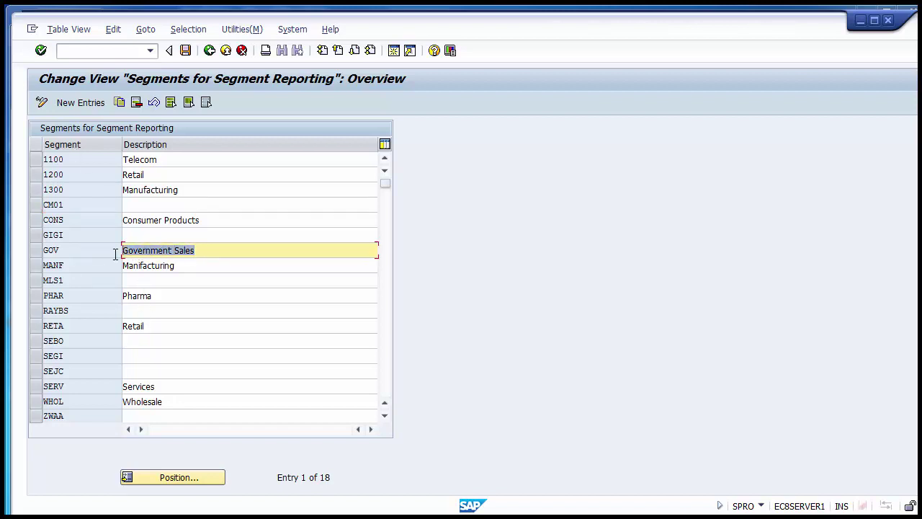
pyautogui.moveTo(186, 266); pyautogui.dragTo(102, 272)
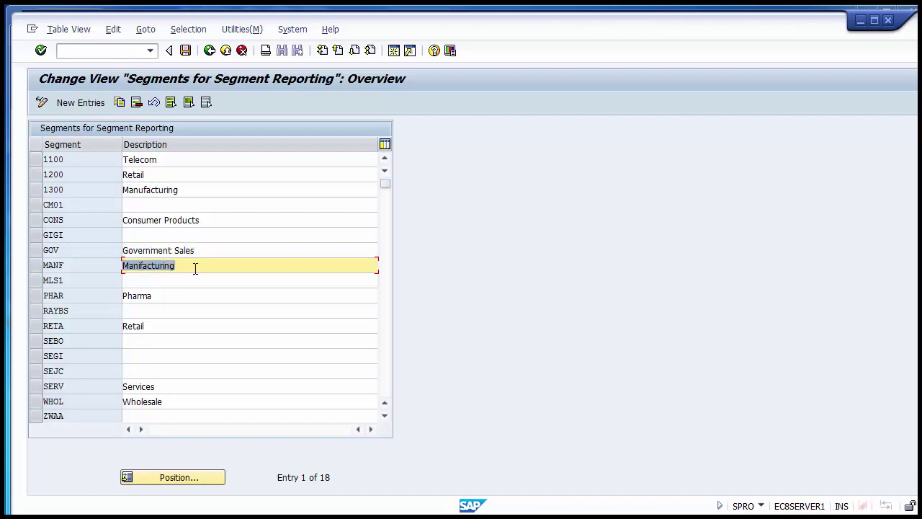
pyautogui.moveTo(166, 296); pyautogui.dragTo(124, 297)
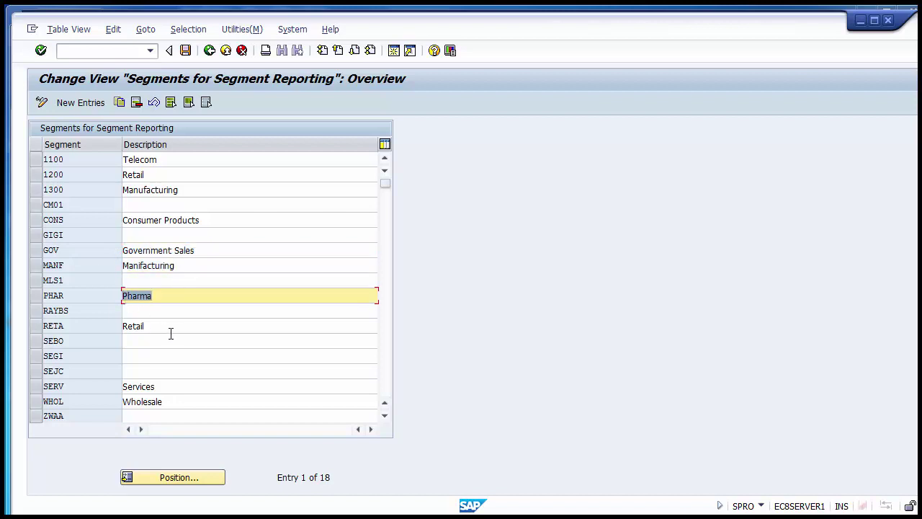
pyautogui.click(384, 395)
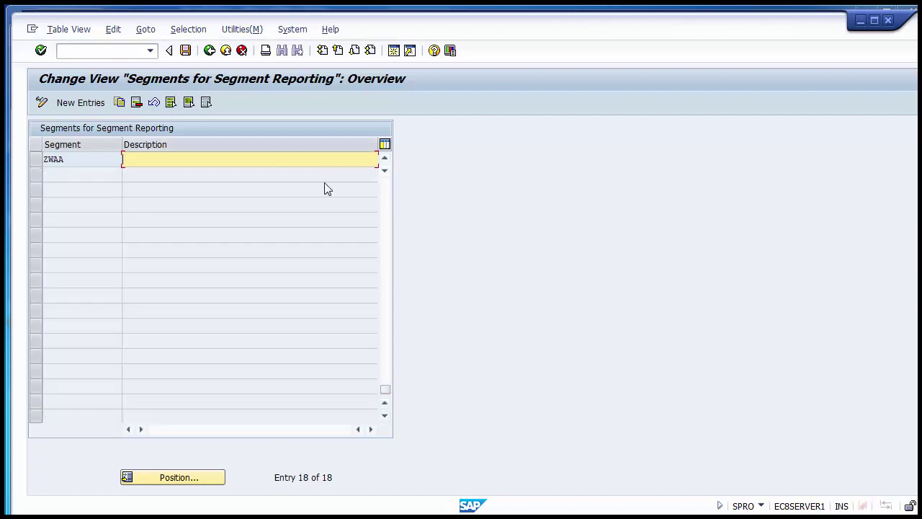
pyautogui.click(387, 184)
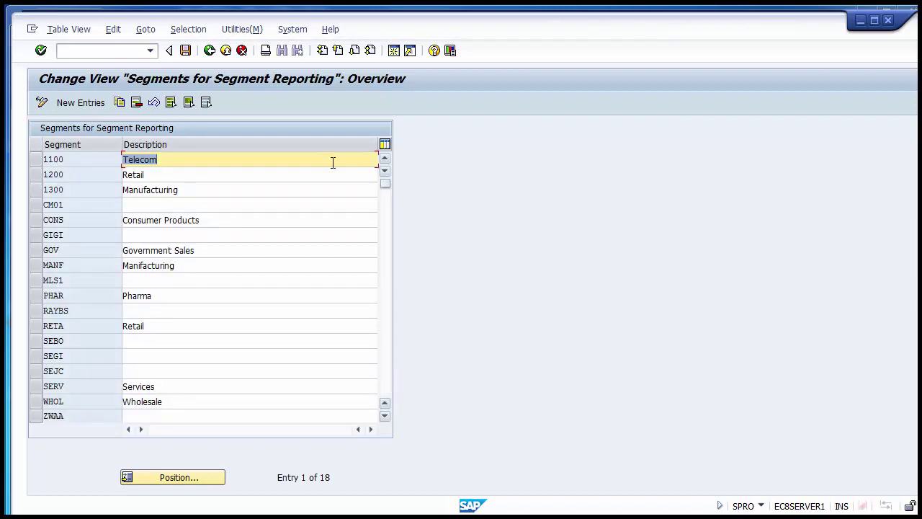
# Return to the implementation guide, reopen Define Segment to check the entries, and exit to the SAP Easy Access screen.
pyautogui.click(209, 51)
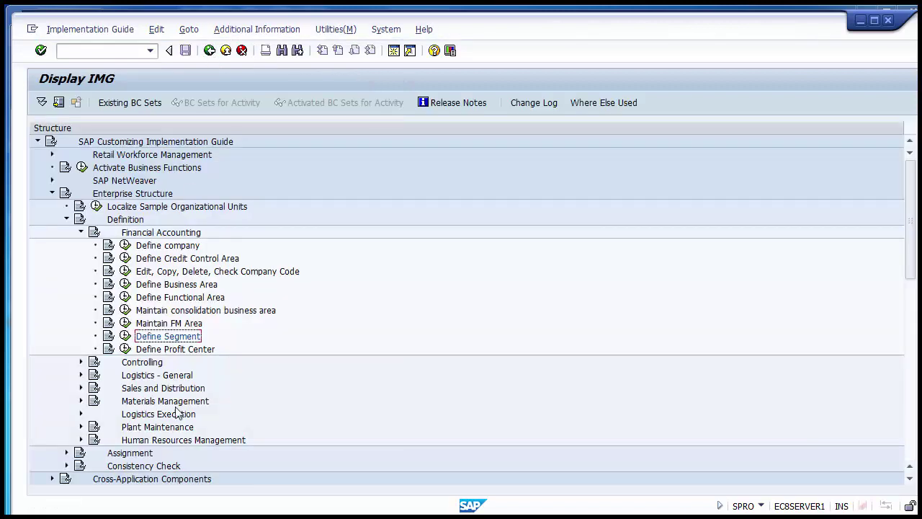
pyautogui.click(125, 335)
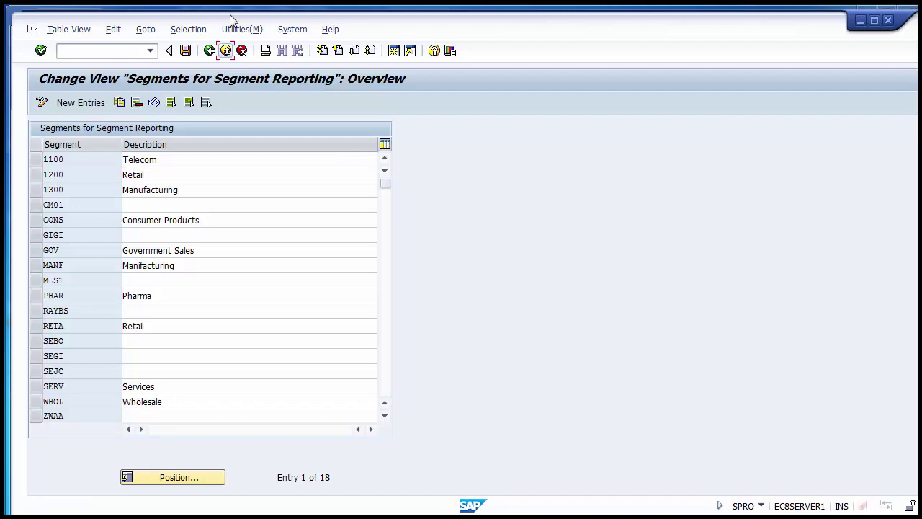
pyautogui.click(226, 56)
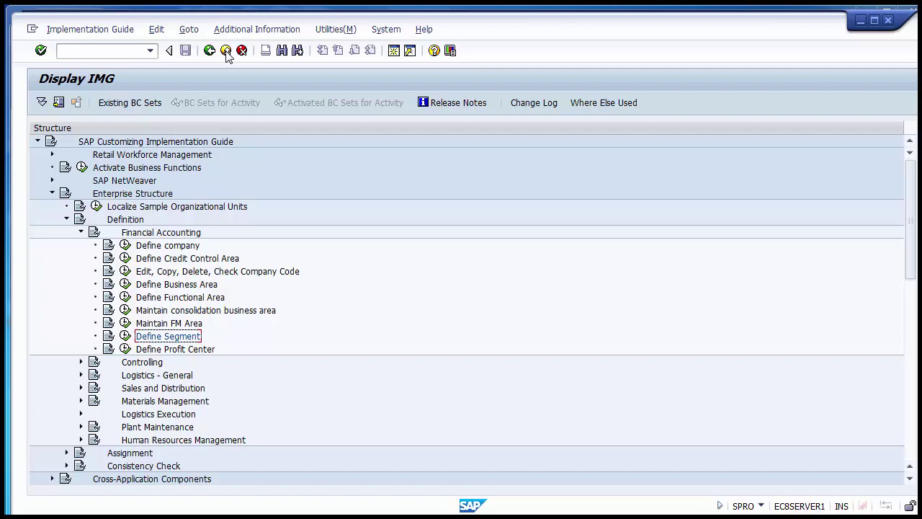
pyautogui.click(227, 56)
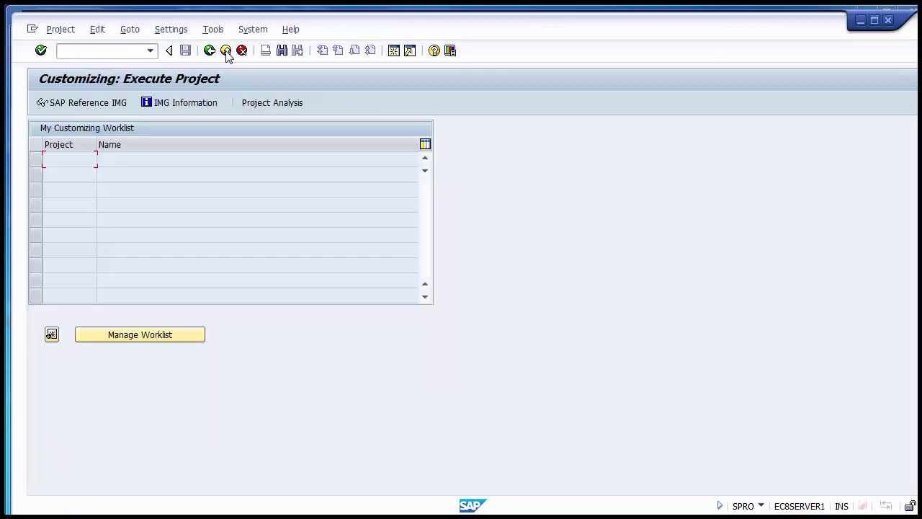
pyautogui.click(227, 56)
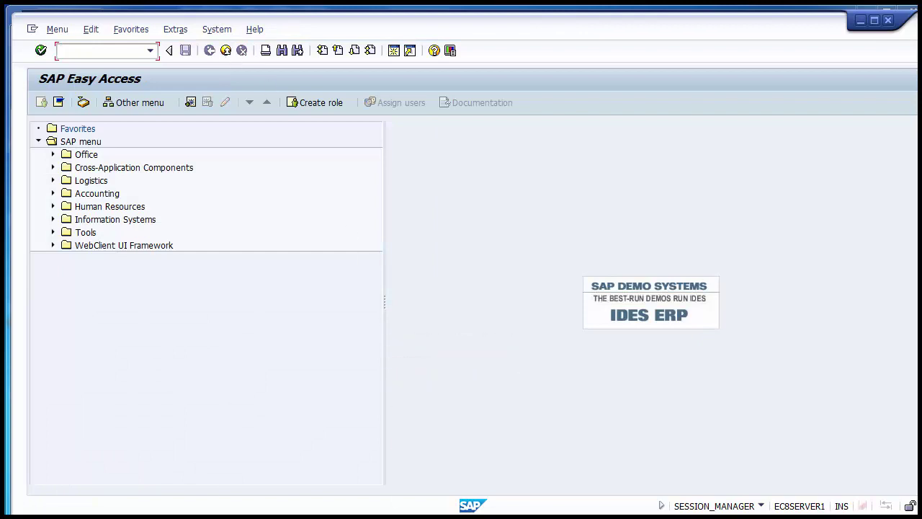
# Switch to the New GL_Been presentation in PowerPoint and review the Define Segment, Enterprise Structure and Financial Accounting - Global Settings slides.
pyautogui.moveTo(393, 516)
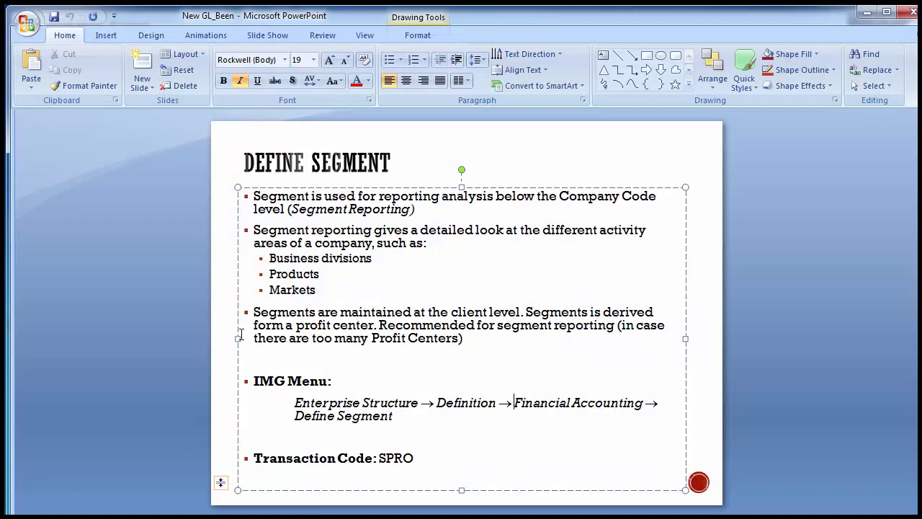
pyautogui.click(99, 292)
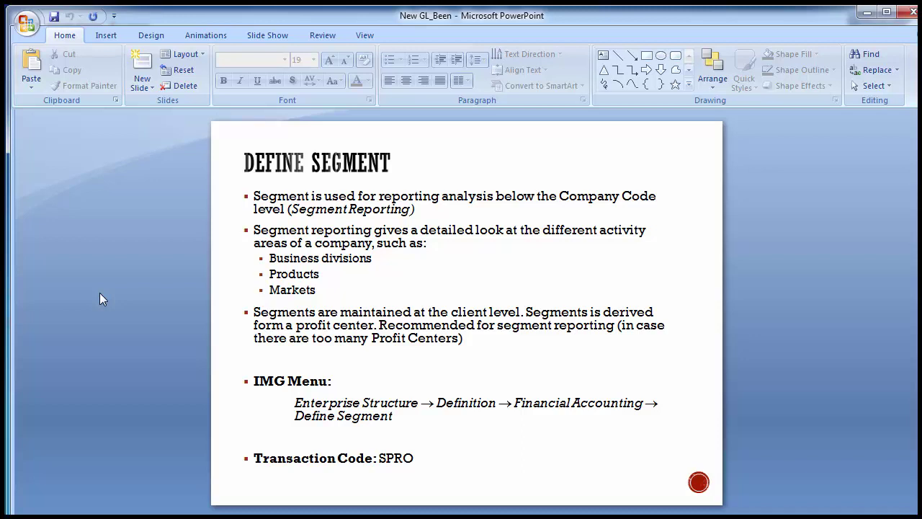
pyautogui.press('pagedown')
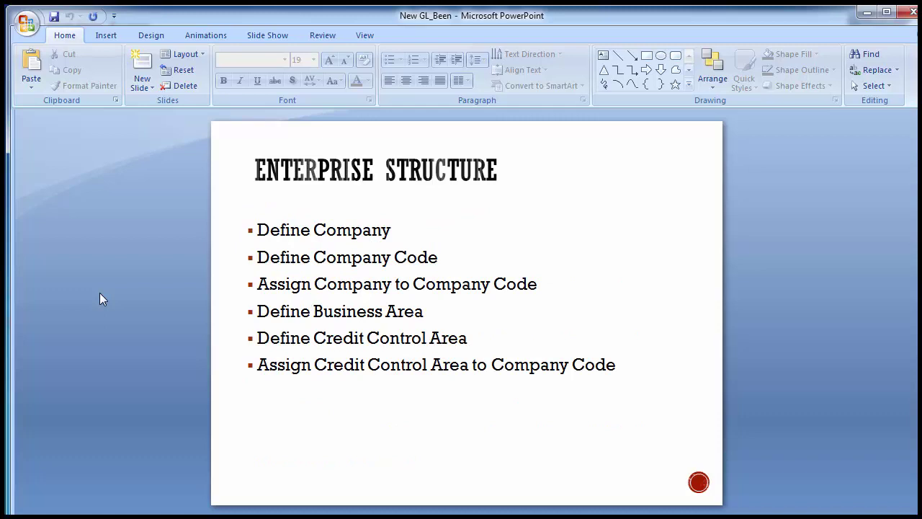
pyautogui.press('pagedown')
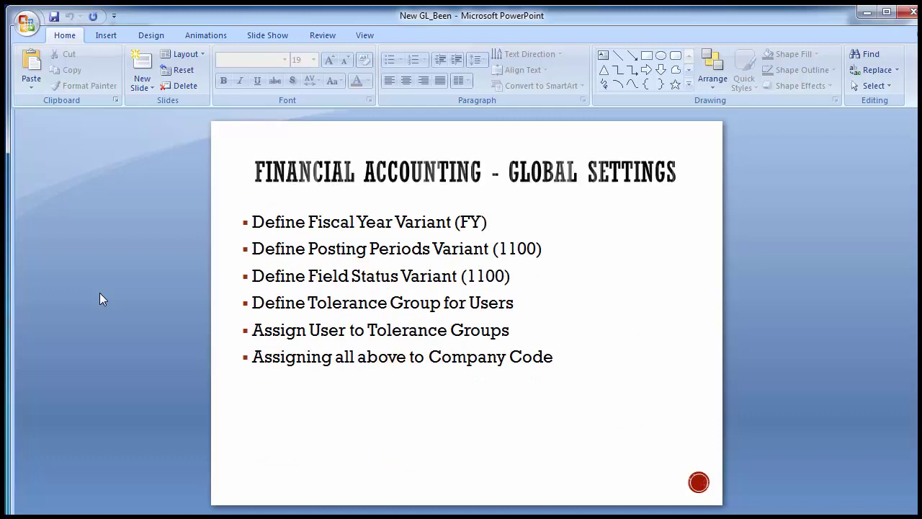
pyautogui.press('pagedown')
pyautogui.press('pageup')
pyautogui.press('pageup')
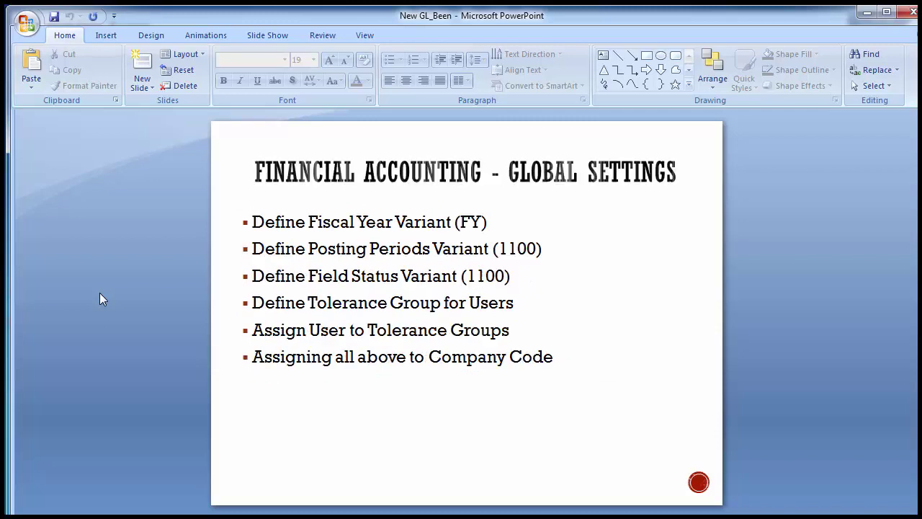